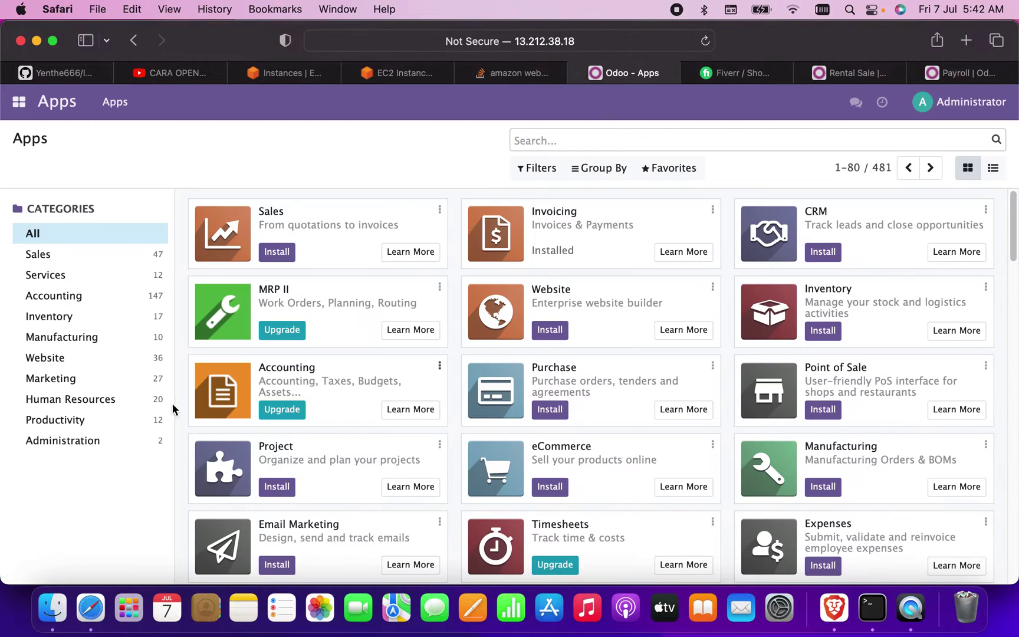
Reload the Odoo Apps page from its current address.
{"action": "left_click", "coordinate": [641, 42]}
{"action": "left_click", "coordinate": [210, 143]}
{"action": "left_click", "coordinate": [697, 44]}
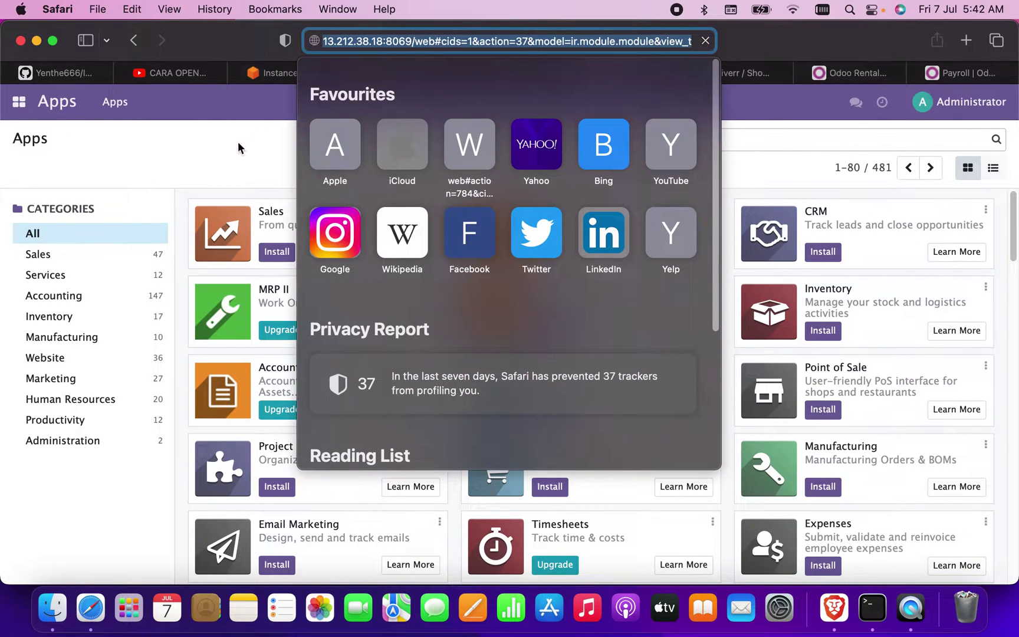
{"action": "key", "text": "Return"}
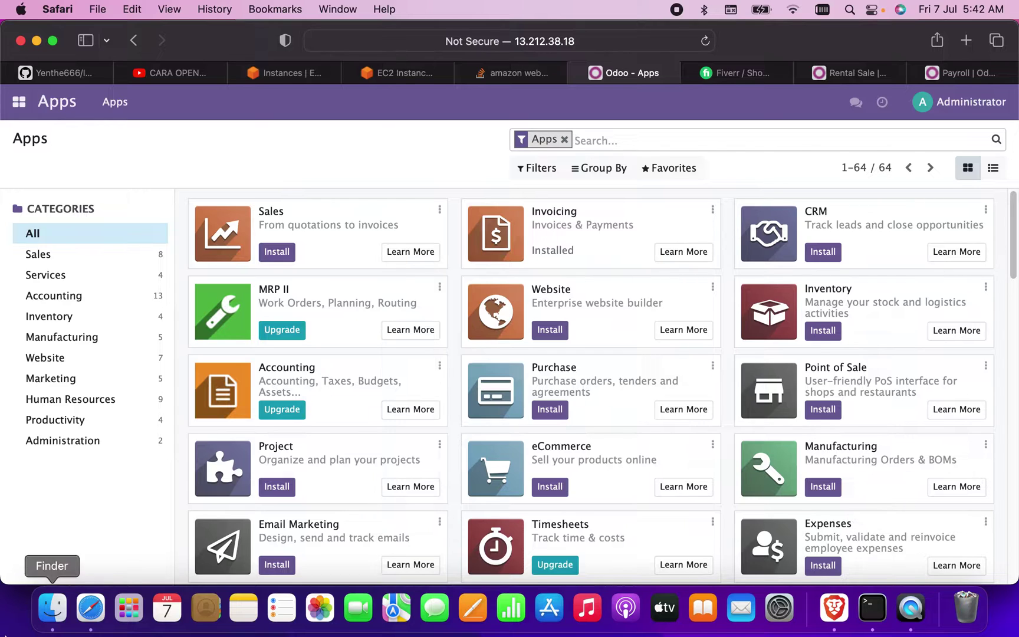
Check the odoo_sale_rental and payroll module folders in the local aws_pem folder, and return to the Odoo Apps page.
{"action": "left_click", "coordinate": [71, 595]}
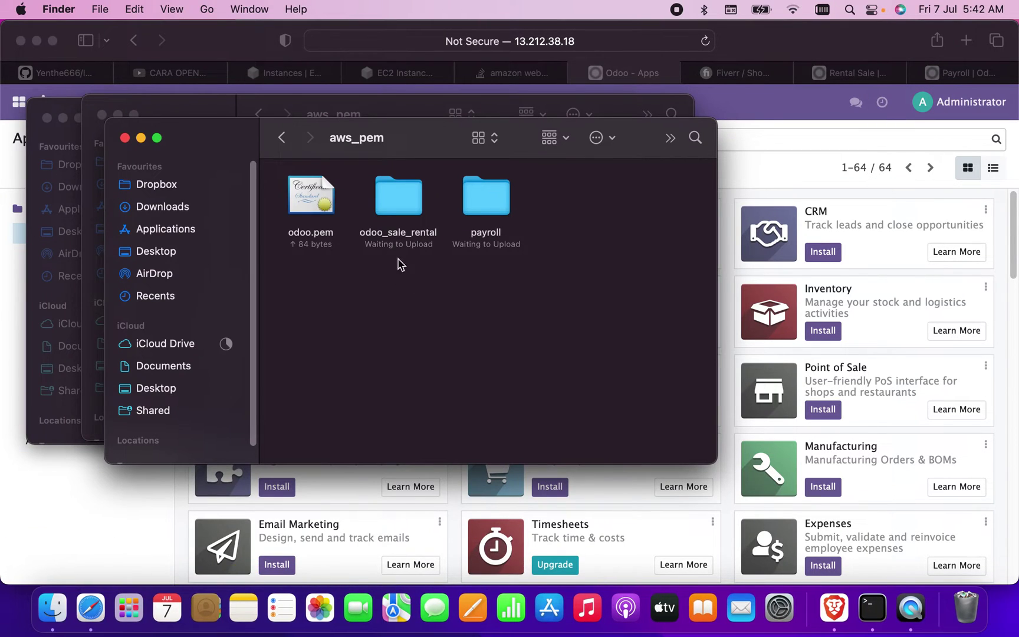
{"action": "left_click", "coordinate": [402, 237]}
{"action": "left_click", "coordinate": [495, 210]}
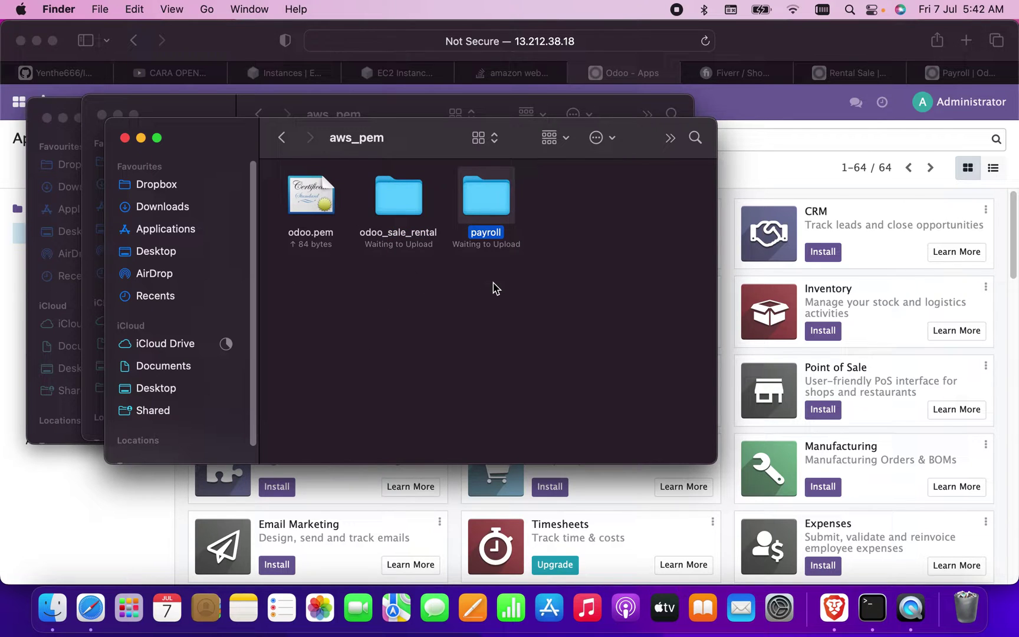
{"action": "left_click", "coordinate": [5, 541]}
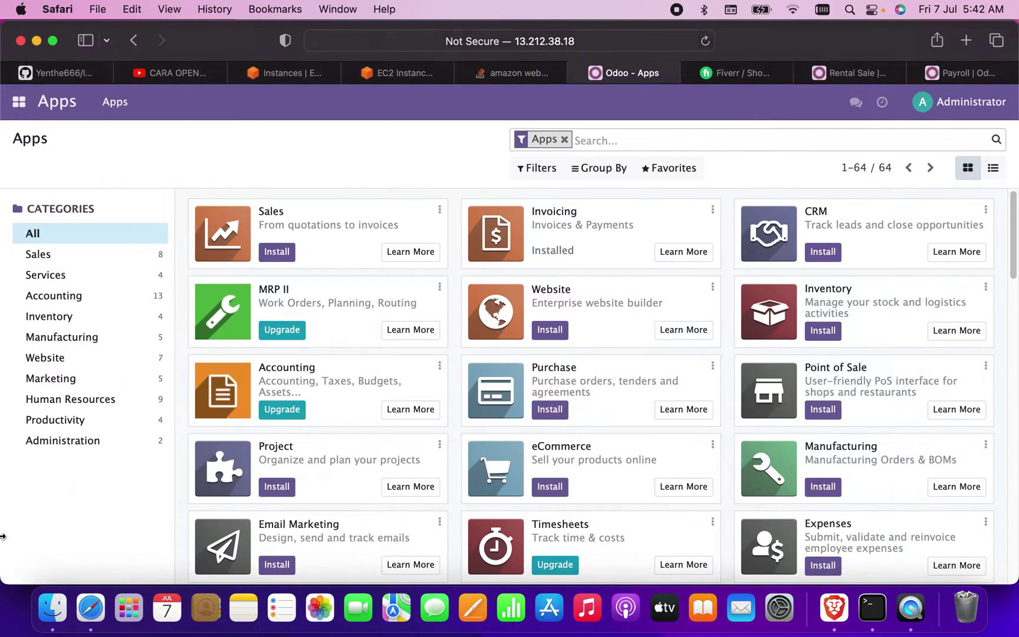
Remove the Apps filter and search the Odoo modules for "payroll".
{"action": "left_click", "coordinate": [563, 139]}
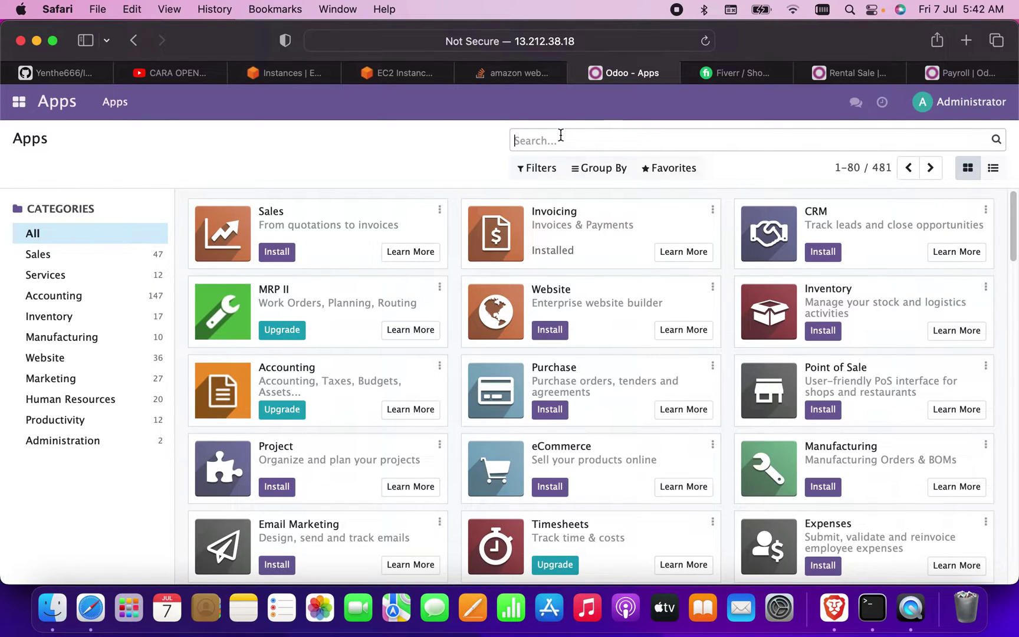
{"action": "type", "text": "payroll"}
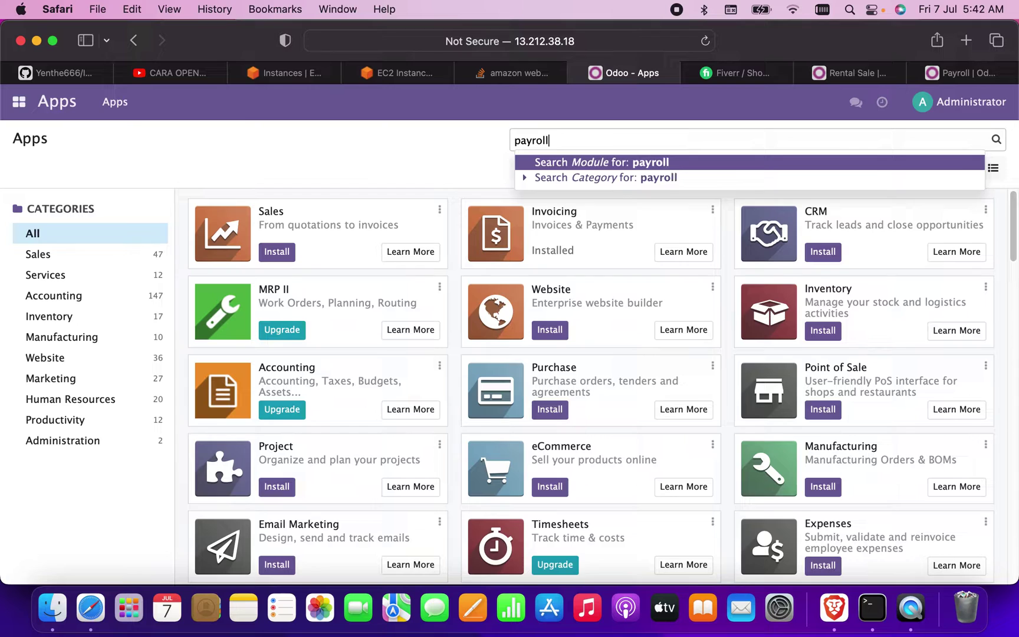
{"action": "key", "text": "Return"}
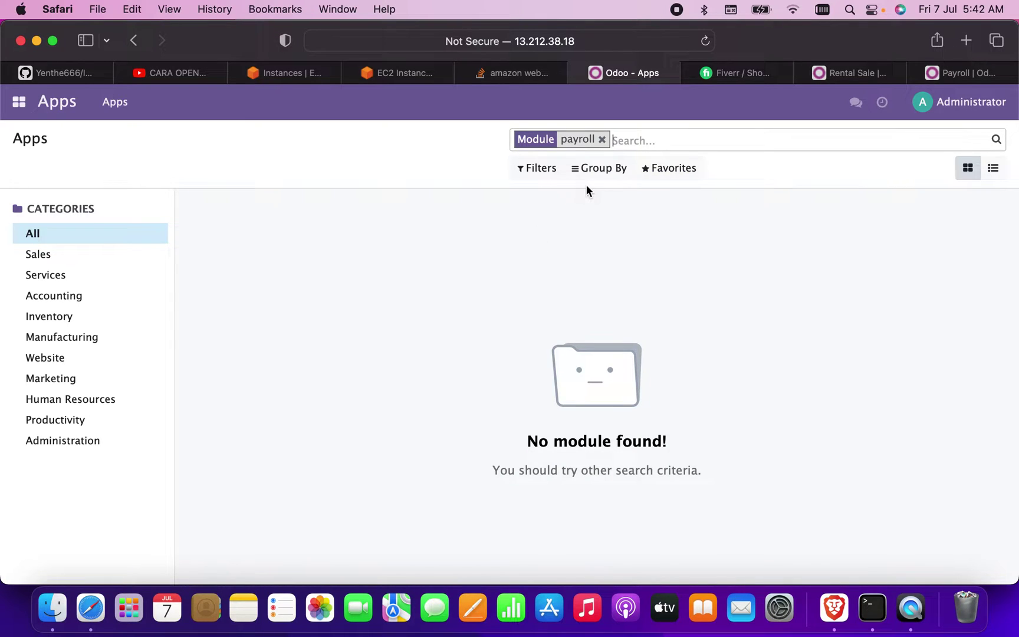
Search the Odoo modules for "pay" and for "payro", and clear the search.
{"action": "left_click", "coordinate": [602, 139]}
{"action": "type", "text": "pay"}
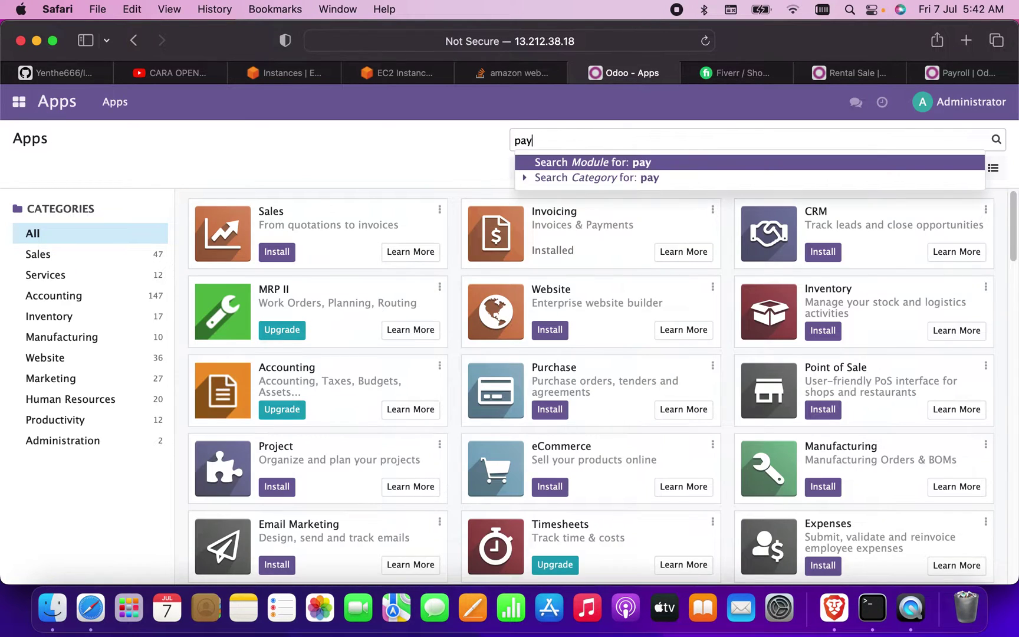
{"action": "key", "text": "Return"}
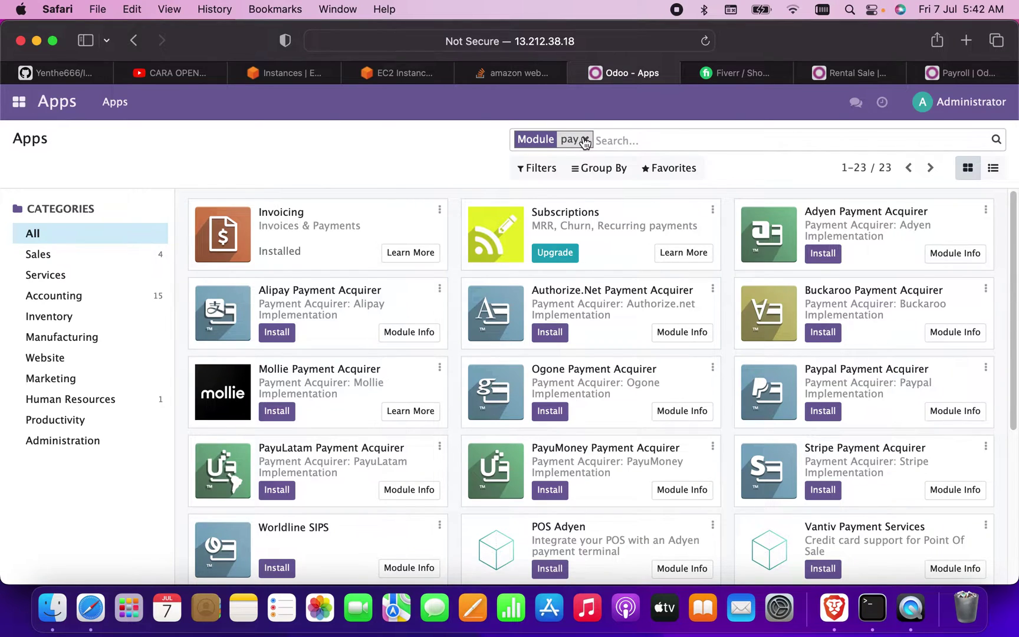
{"action": "left_click", "coordinate": [584, 139]}
{"action": "type", "text": "payro"}
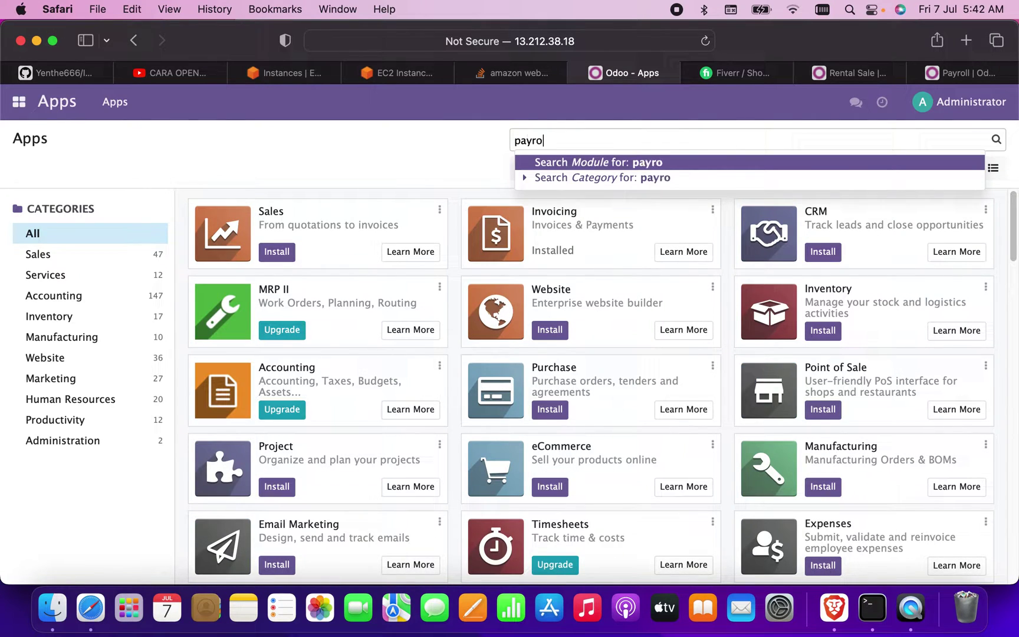
{"action": "key", "text": "Return"}
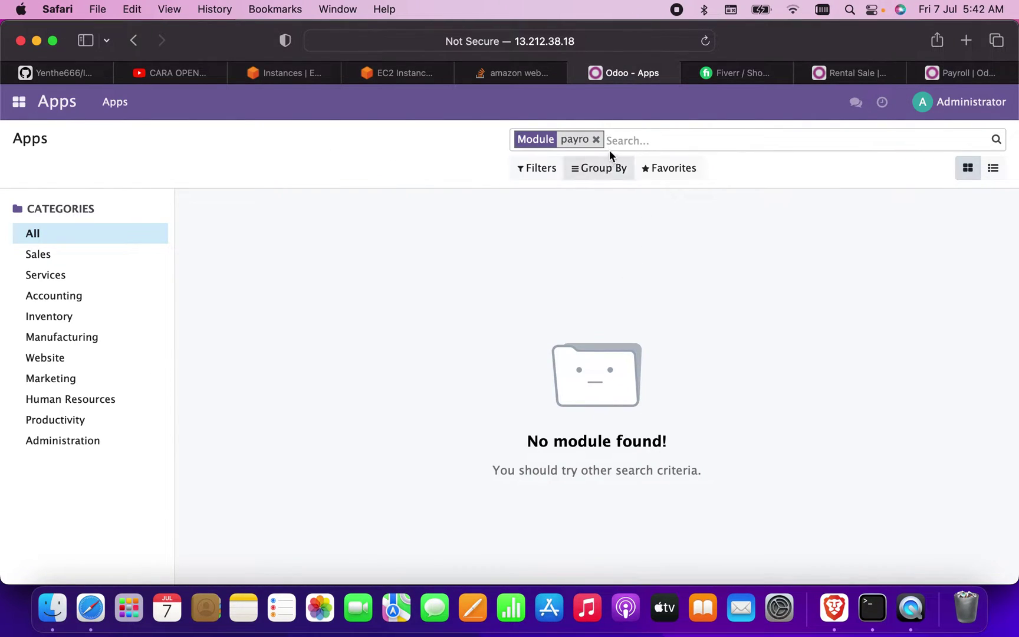
{"action": "left_click", "coordinate": [596, 140]}
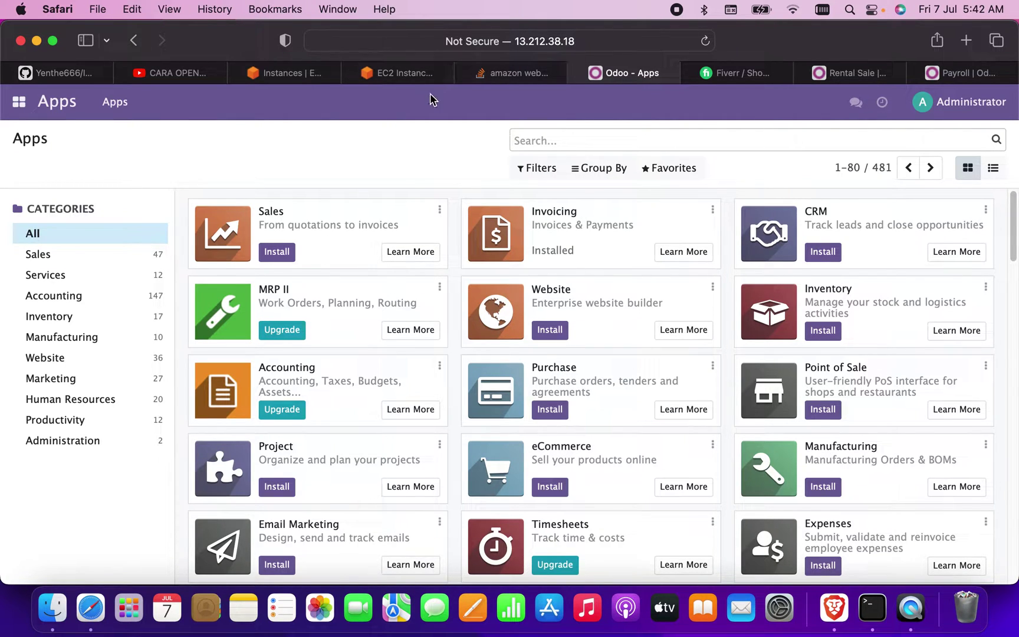
Switch to the AWS EC2 console and open the details of the odoo instance.
{"action": "left_click", "coordinate": [275, 76]}
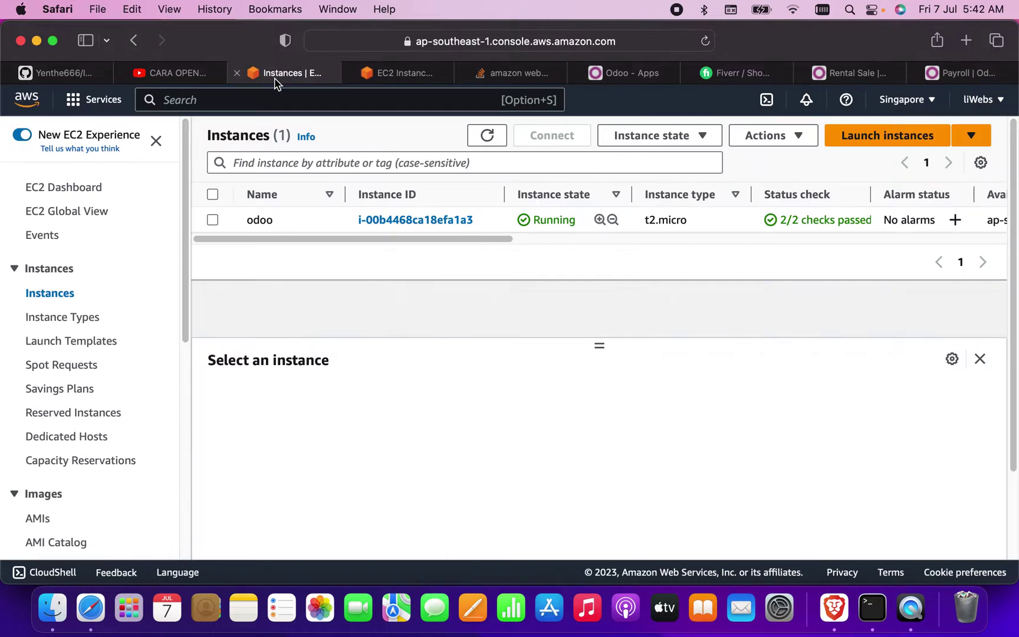
{"action": "left_click", "coordinate": [430, 223]}
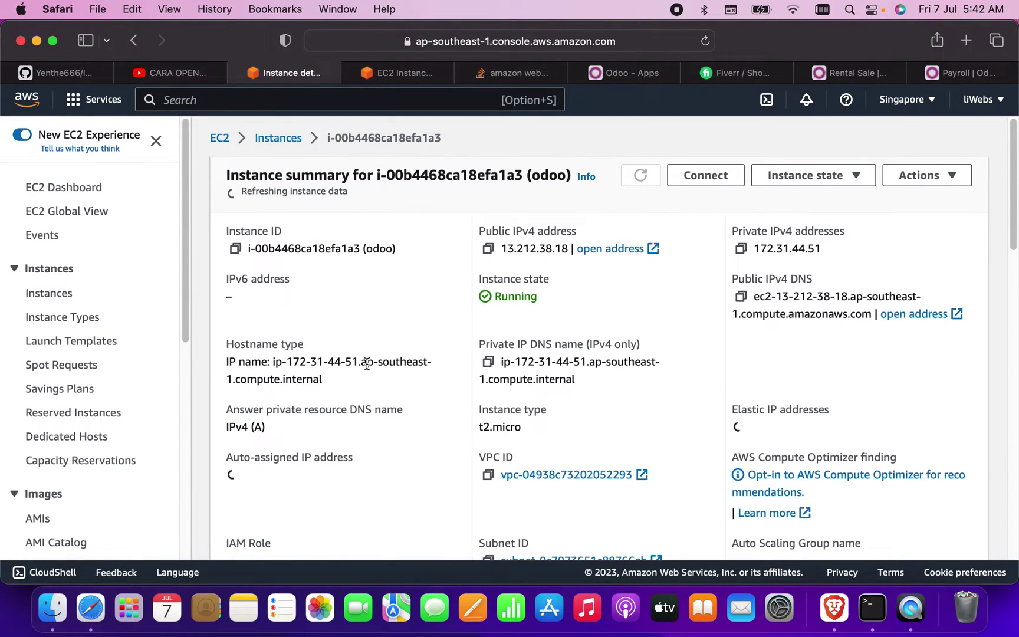
{"action": "scroll", "coordinate": [366, 364], "scroll_direction": "down", "scroll_amount": 6}
{"action": "scroll", "coordinate": [367, 364], "scroll_direction": "down", "scroll_amount": 12}
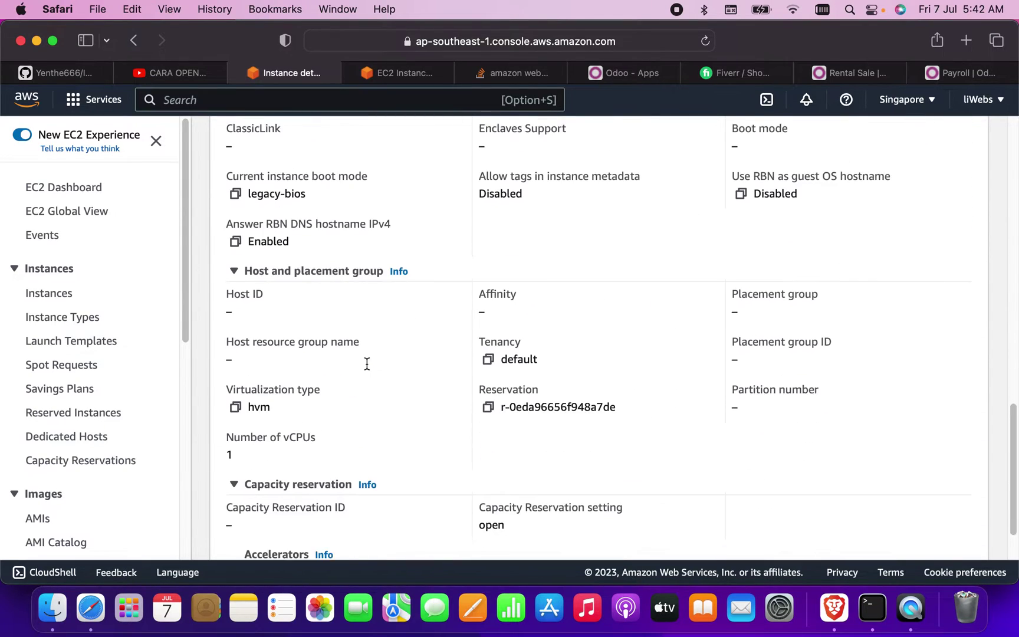
{"action": "scroll", "coordinate": [367, 364], "scroll_direction": "up", "scroll_amount": 15}
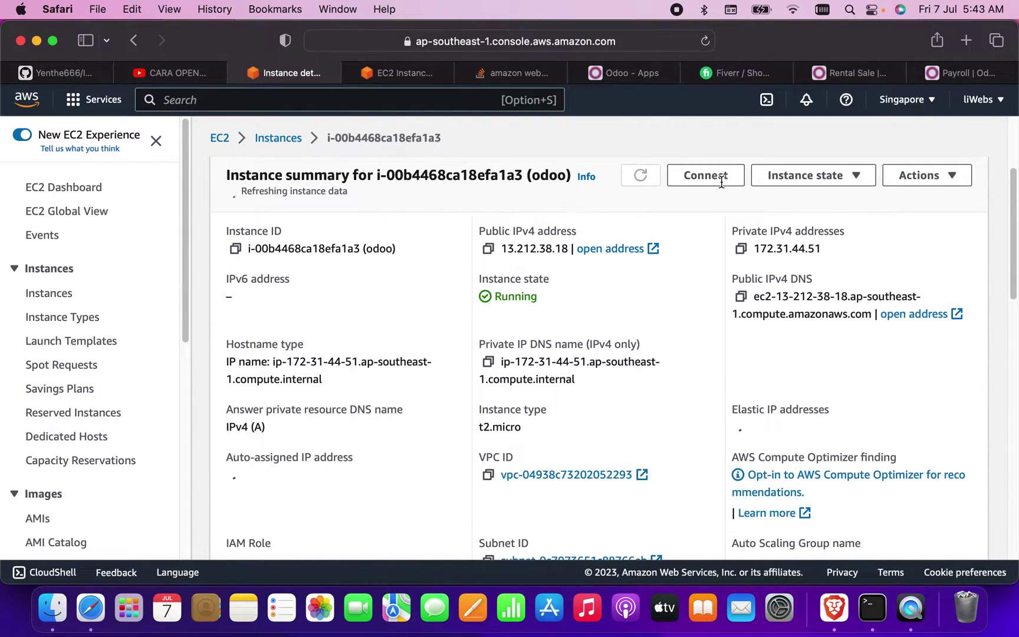
Open the connection options for the odoo instance and show the SSH client instructions.
{"action": "left_click", "coordinate": [716, 179]}
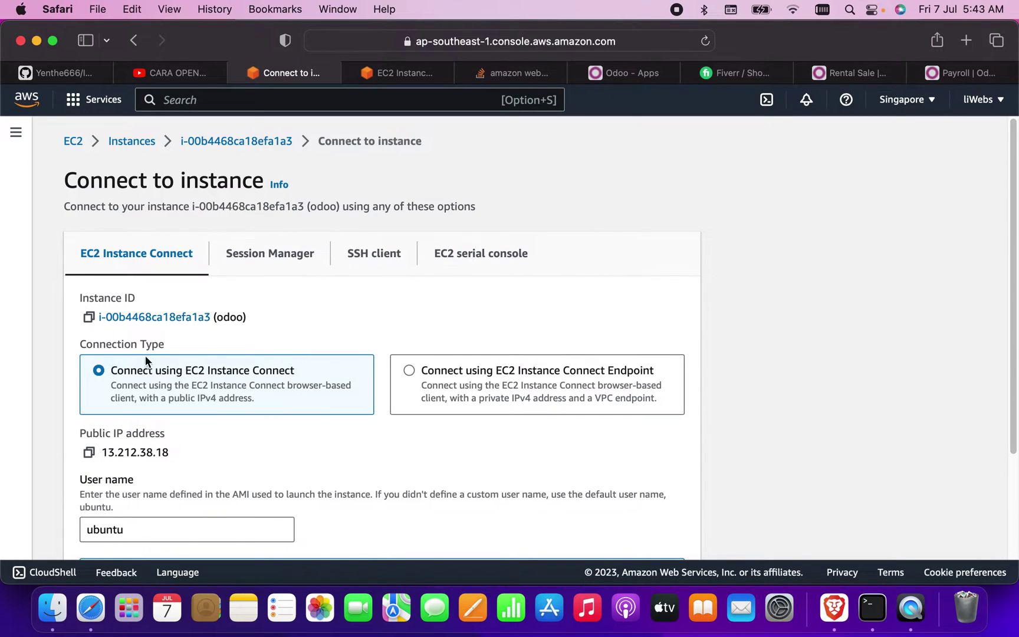
{"action": "scroll", "coordinate": [178, 354], "scroll_direction": "down", "scroll_amount": 5}
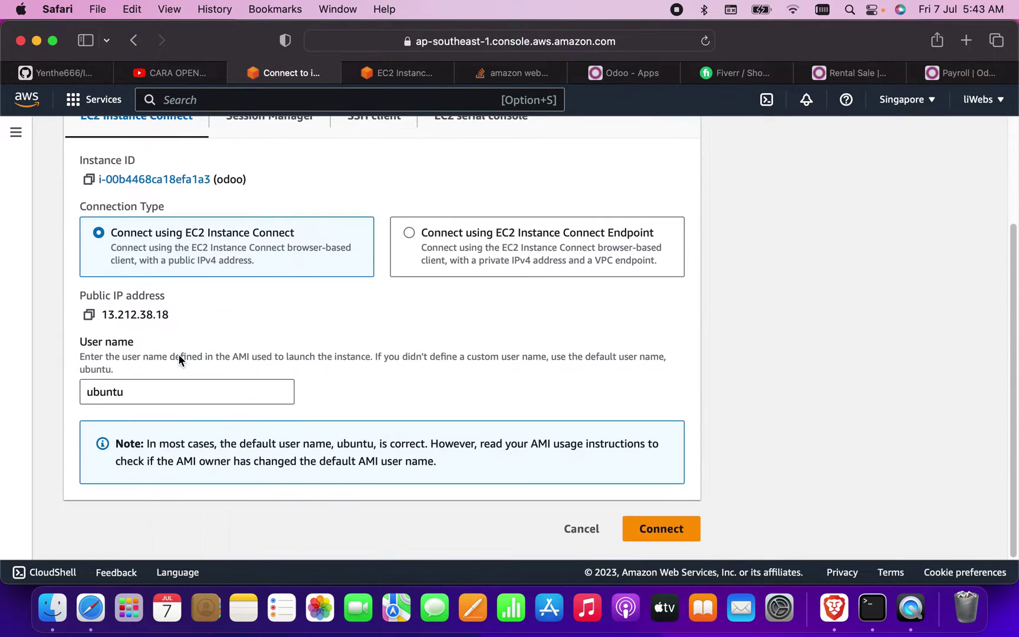
{"action": "scroll", "coordinate": [179, 354], "scroll_direction": "up", "scroll_amount": 5}
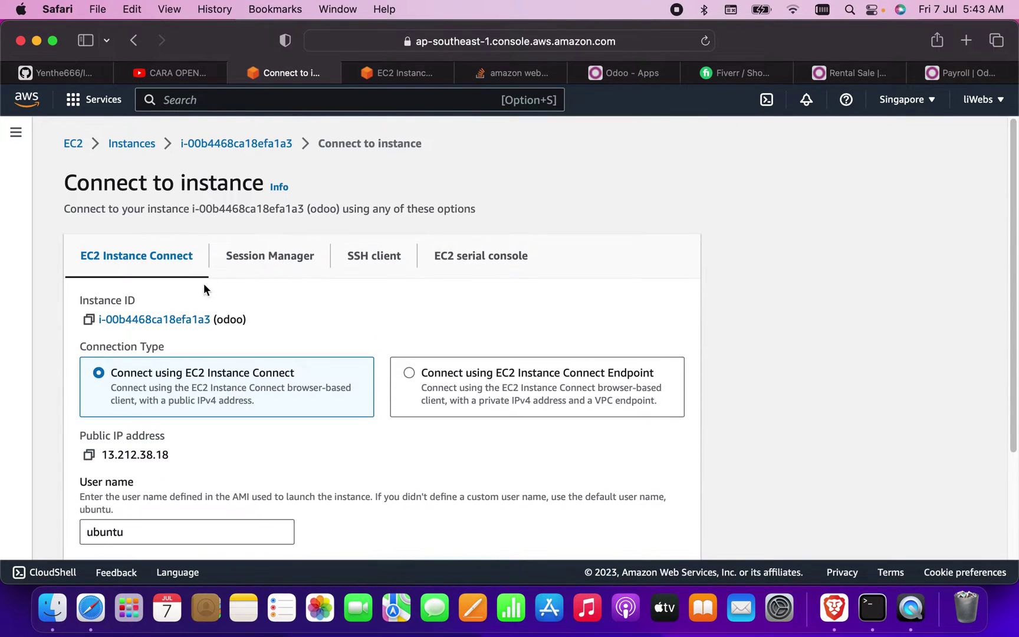
{"action": "left_click", "coordinate": [374, 255]}
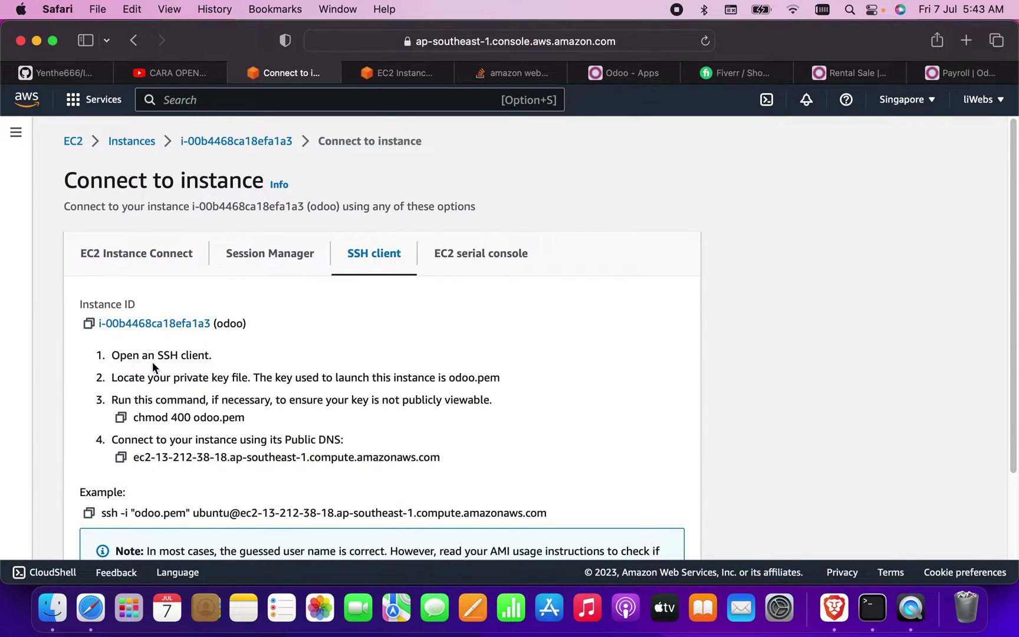
Review the chmod command in the SSH instructions and check the odoo.pem key file in the local aws_pem folder.
{"action": "left_click_drag", "start_coordinate": [245, 417], "coordinate": [134, 419]}
{"action": "left_click", "coordinate": [258, 423]}
{"action": "left_click_drag", "start_coordinate": [139, 419], "coordinate": [244, 418]}
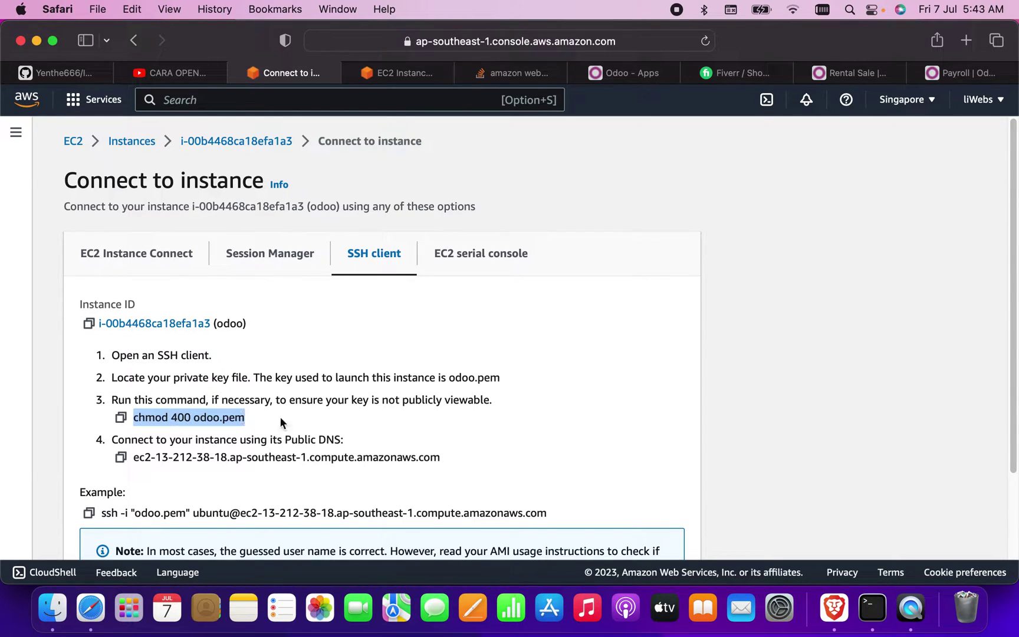
{"action": "left_click", "coordinate": [267, 422]}
{"action": "left_click", "coordinate": [36, 581]}
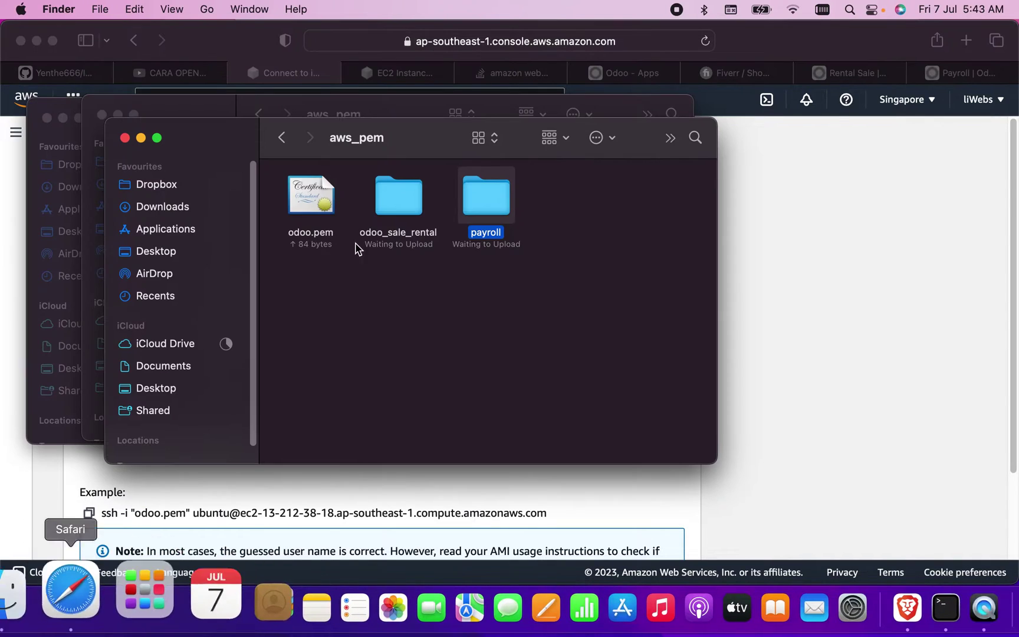
{"action": "left_click", "coordinate": [312, 213]}
{"action": "left_click", "coordinate": [236, 498]}
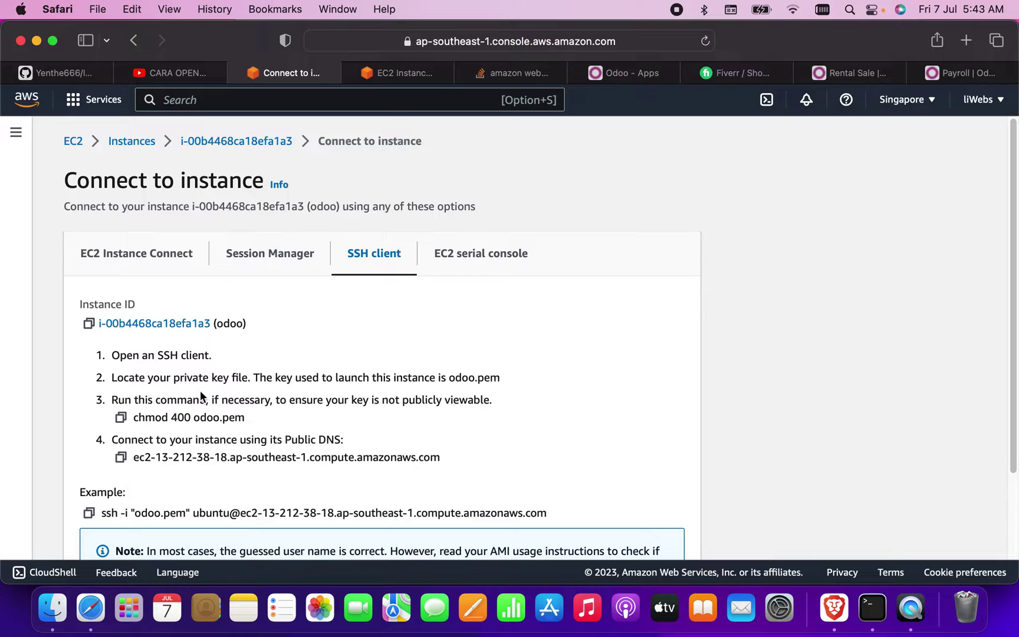
Copy the command "chmod 400 odoo.pem" from the SSH client instructions.
{"action": "left_click_drag", "start_coordinate": [134, 419], "coordinate": [242, 417]}
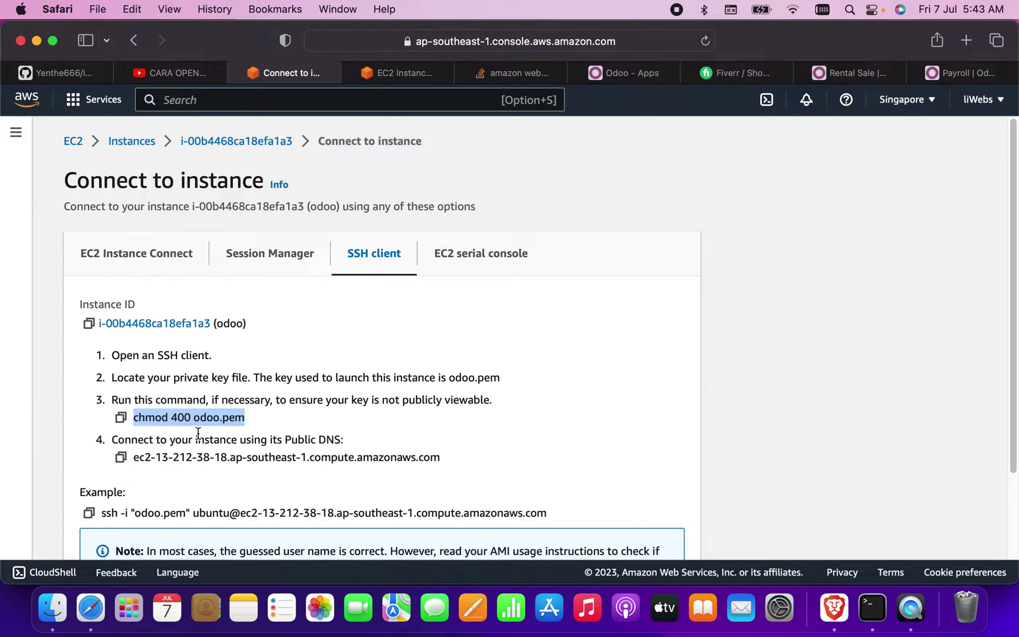
{"action": "right_click", "coordinate": [220, 419]}
{"action": "left_click", "coordinate": [245, 443]}
Switch to Terminal, clear the screen and list the contents of the aws_pem folder with ls.
{"action": "left_click", "coordinate": [876, 614]}
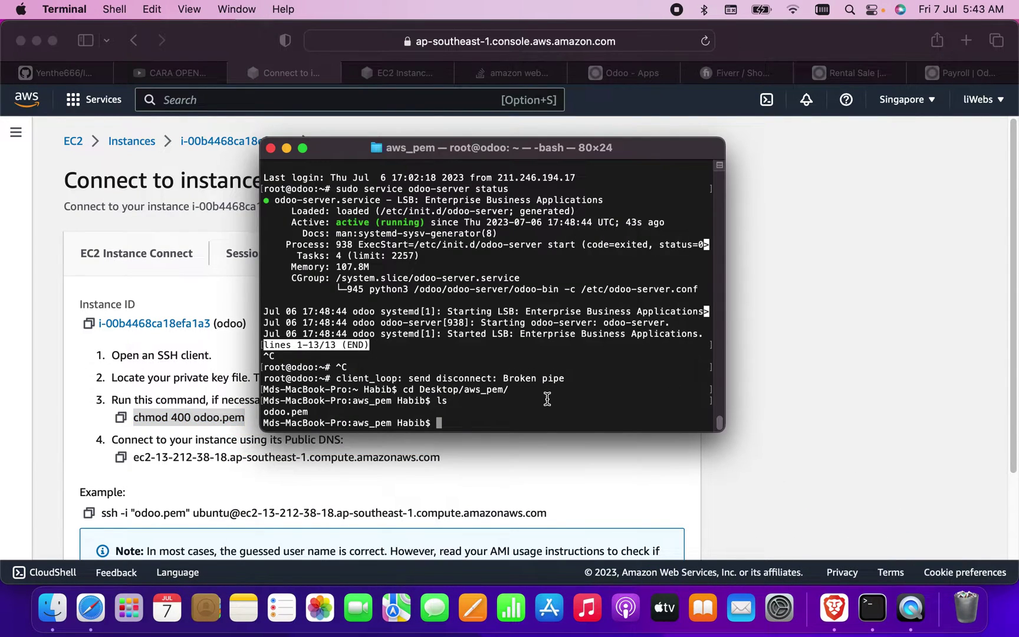
{"action": "type", "text": "ls"}
{"action": "key", "text": "Return"}
{"action": "type", "text": "clear"}
{"action": "key", "text": "Return"}
{"action": "type", "text": "ls"}
{"action": "key", "text": "Return"}
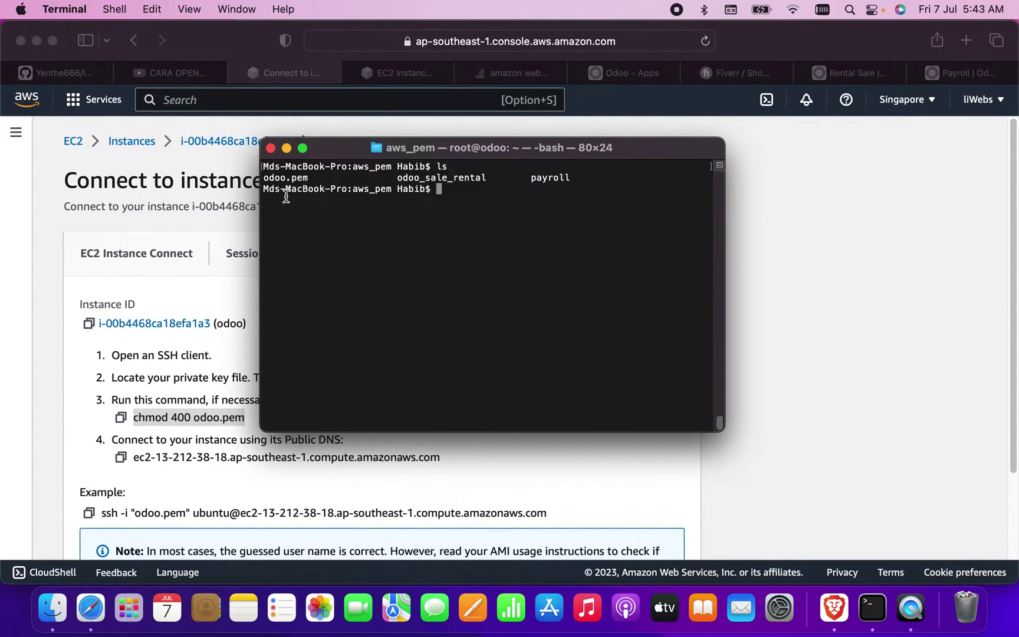
Paste and run "chmod 400 odoo.pem" in the aws_pem folder.
{"action": "right_click", "coordinate": [468, 189]}
{"action": "left_click", "coordinate": [489, 214]}
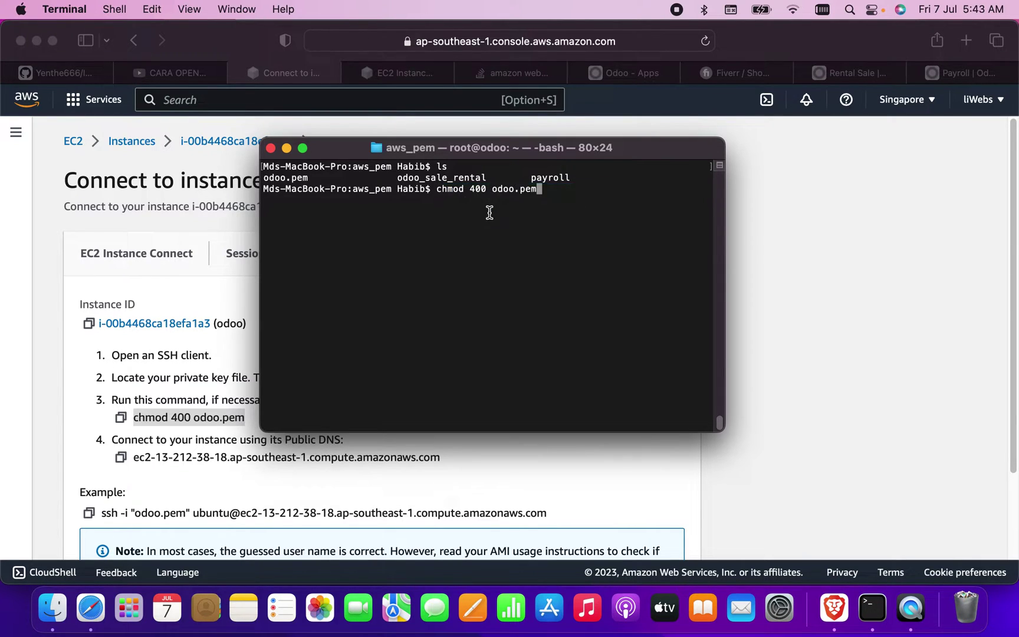
{"action": "key", "text": "Return"}
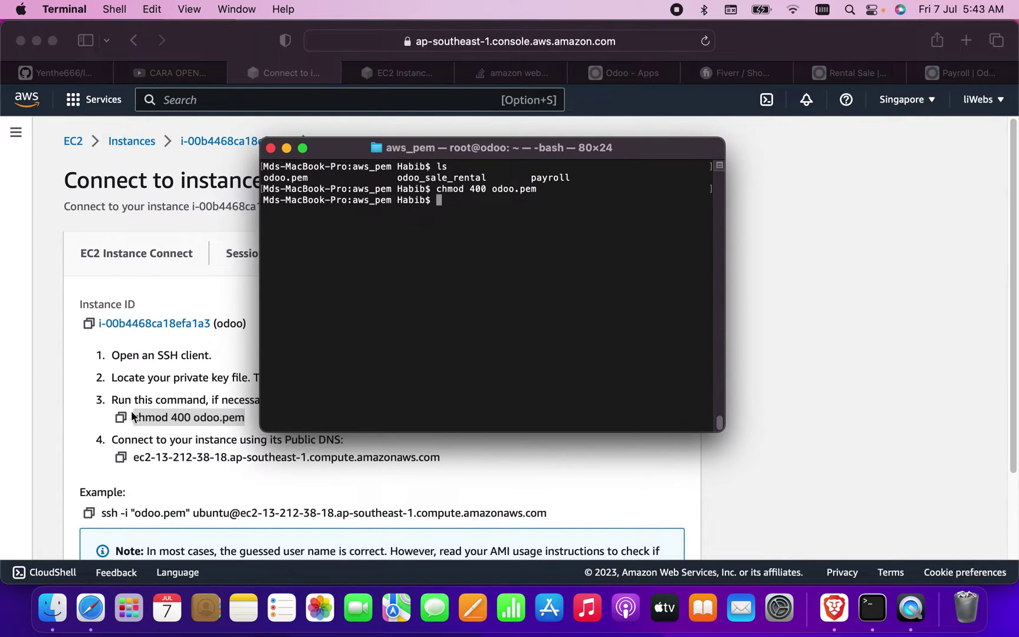
Return to the AWS SSH client instructions in the browser and review the instance's public DNS address.
{"action": "left_click", "coordinate": [173, 421]}
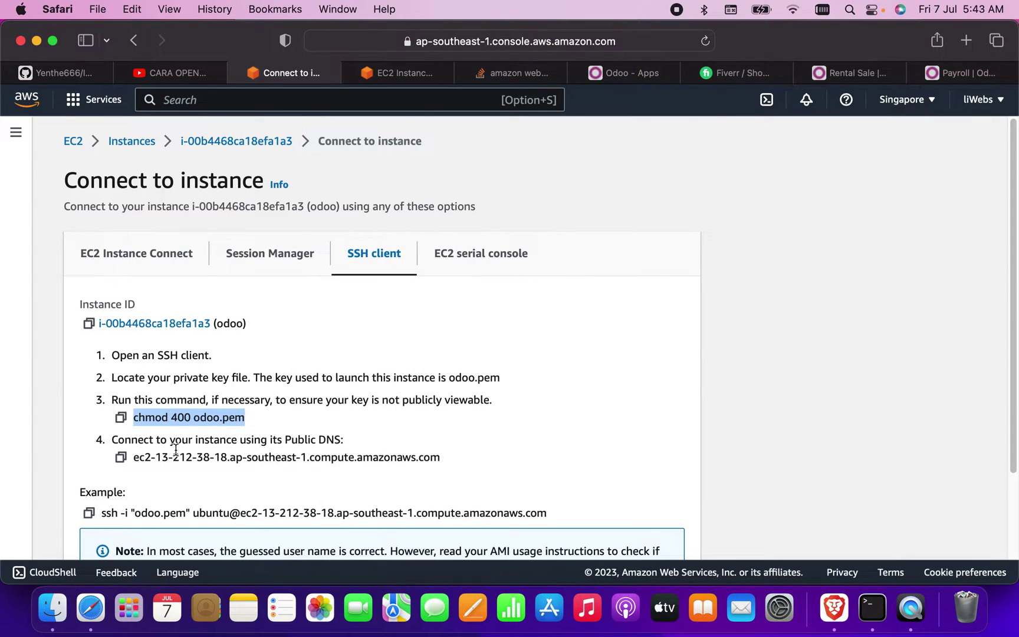
{"action": "left_click", "coordinate": [175, 449]}
{"action": "left_click_drag", "start_coordinate": [451, 458], "coordinate": [140, 458]}
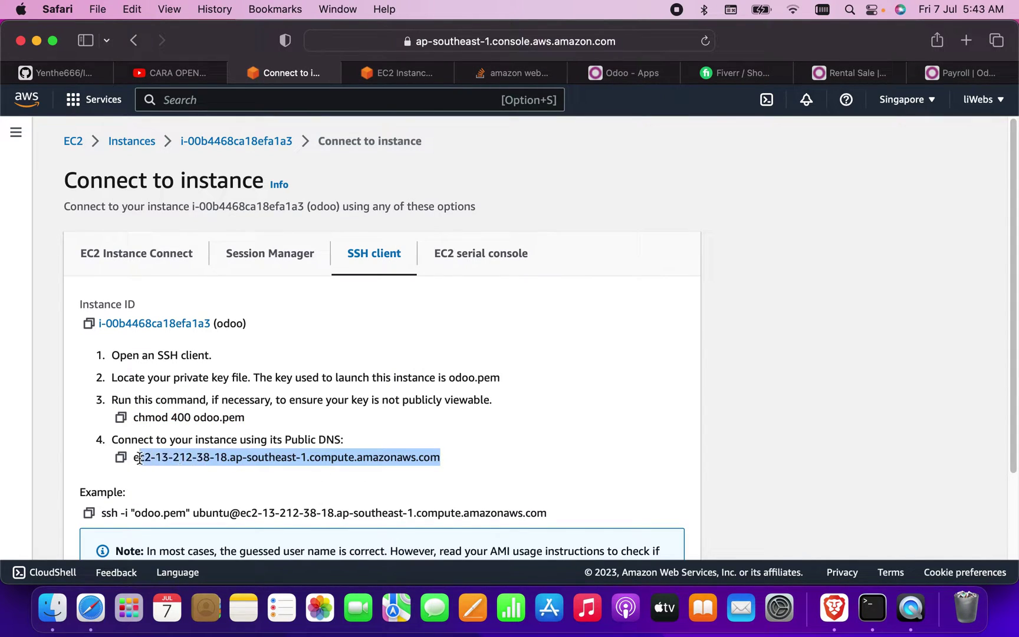
{"action": "left_click", "coordinate": [412, 470]}
Highlight the example ssh command in the SSH client instructions and compare it with the Terminal session.
{"action": "scroll", "coordinate": [412, 470], "scroll_direction": "down", "scroll_amount": 3}
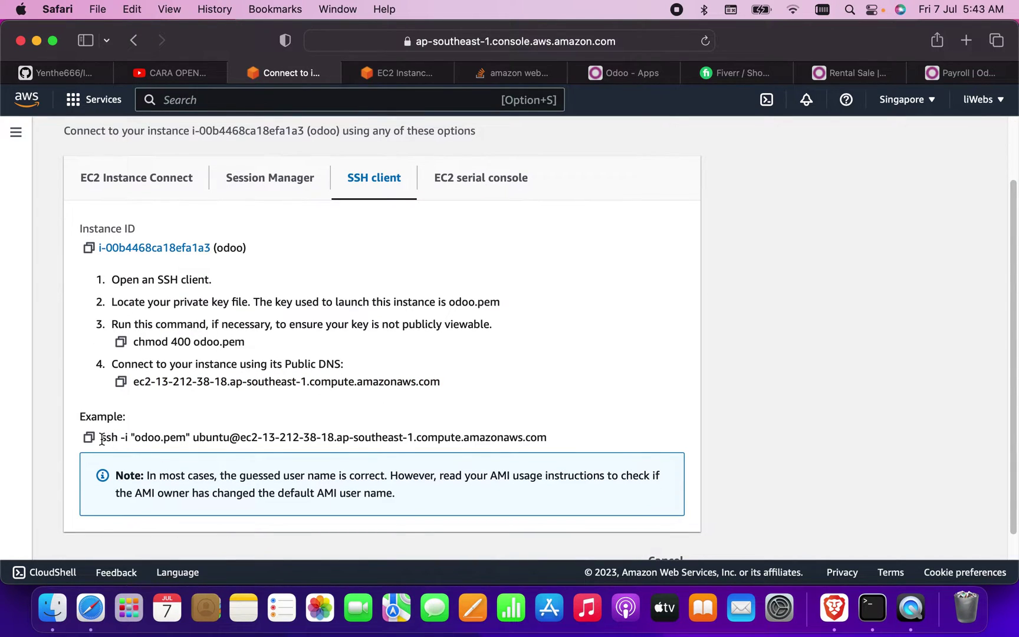
{"action": "left_click_drag", "start_coordinate": [101, 439], "coordinate": [559, 441]}
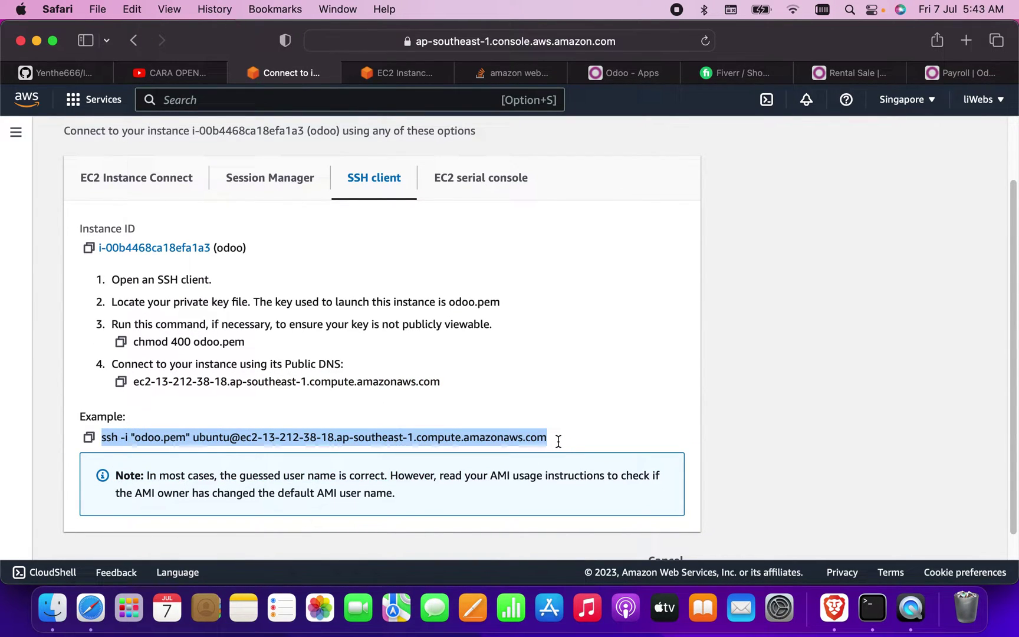
{"action": "left_click", "coordinate": [872, 613]}
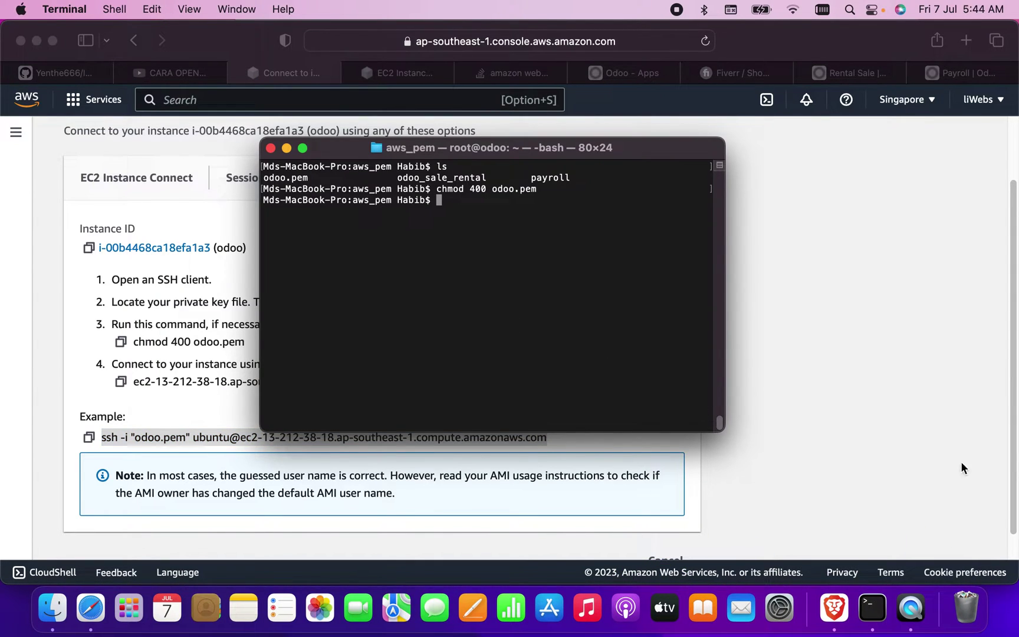
{"action": "left_click", "coordinate": [933, 480]}
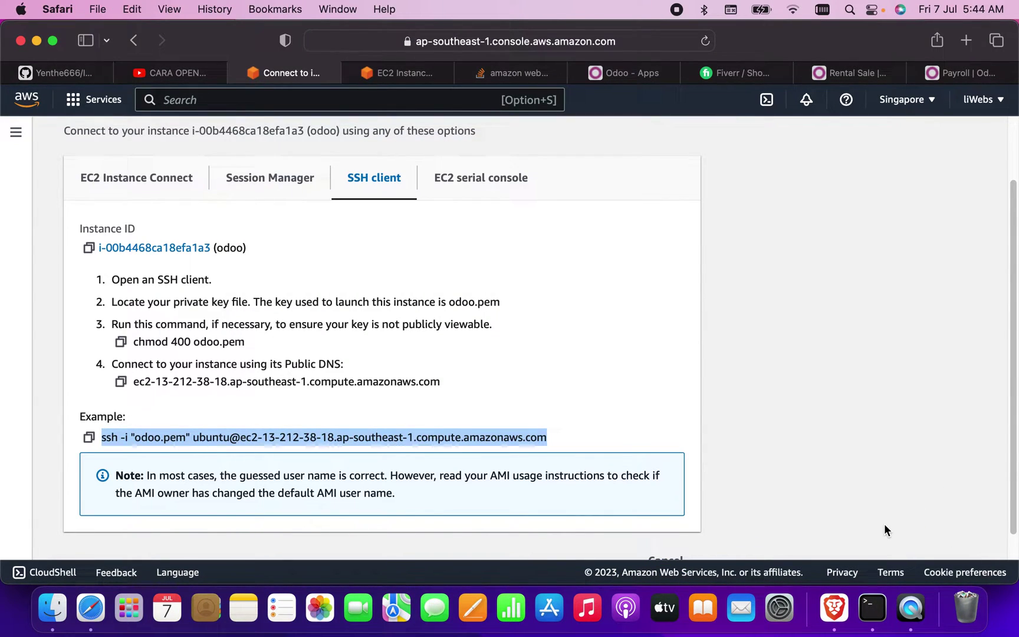
Search the Mac for "file" and launch the FileZilla copy stored in Applications.
{"action": "key", "text": "super+f"}
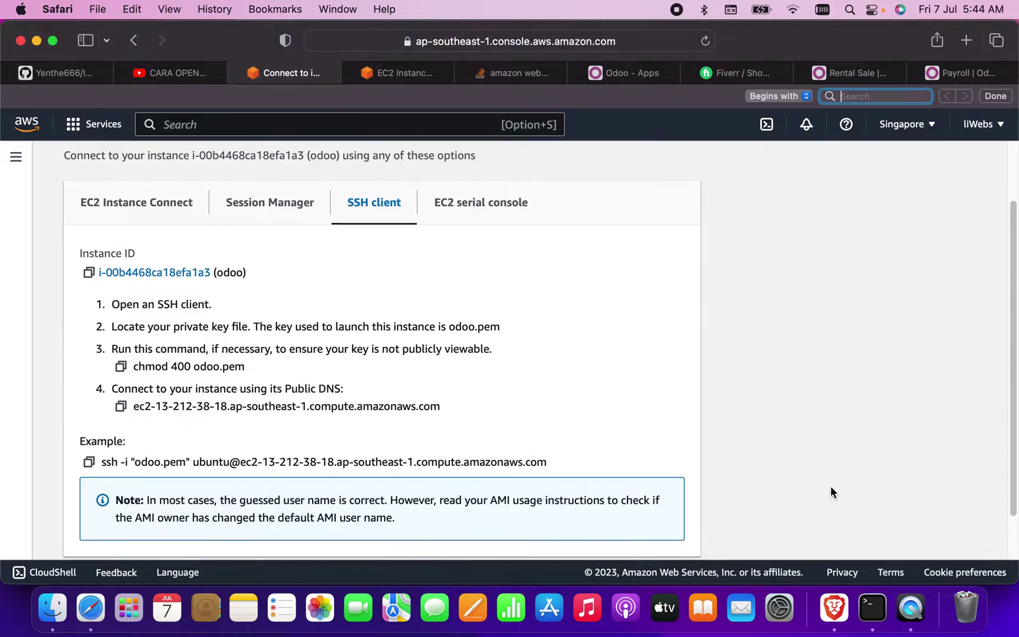
{"action": "left_click", "coordinate": [765, 469]}
{"action": "key", "text": "super+space"}
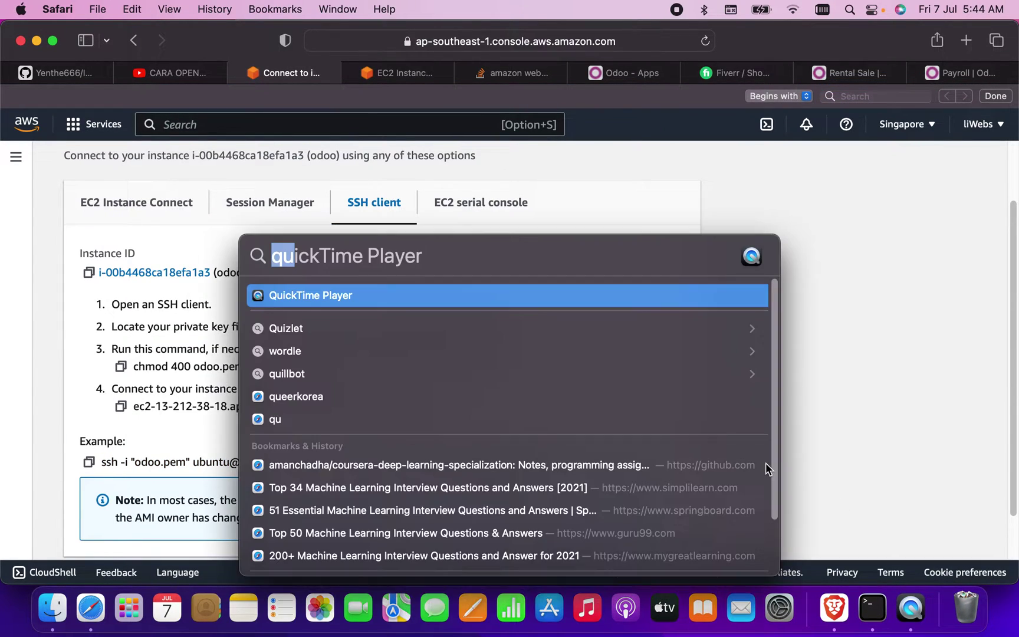
{"action": "type", "text": "file"}
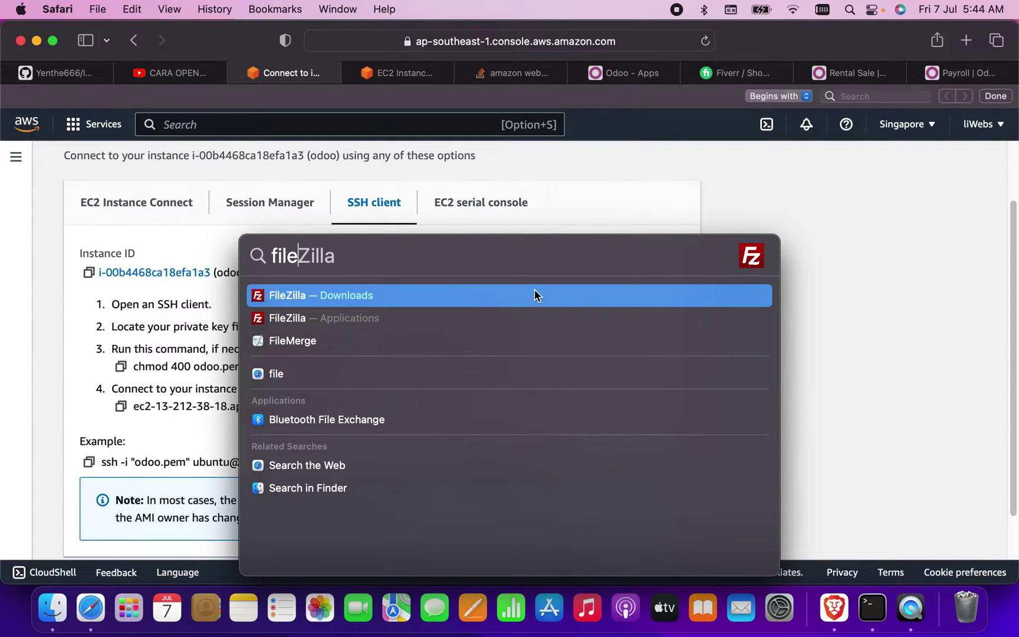
{"action": "left_click", "coordinate": [342, 321]}
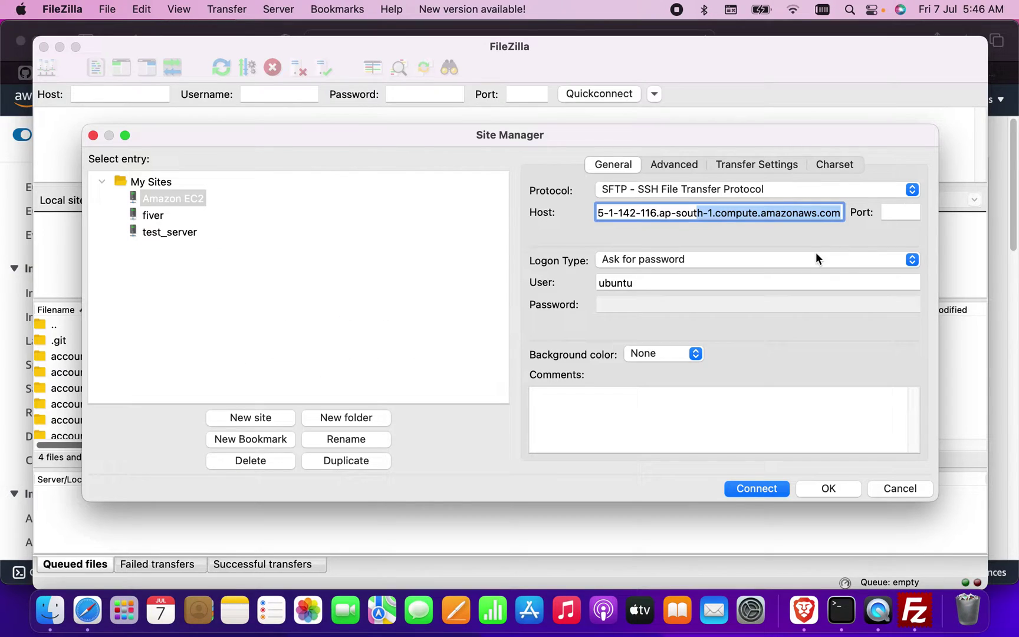
{"action": "left_click", "coordinate": [816, 257]}
{"action": "left_click", "coordinate": [816, 254]}
{"action": "left_click", "coordinate": [783, 256]}
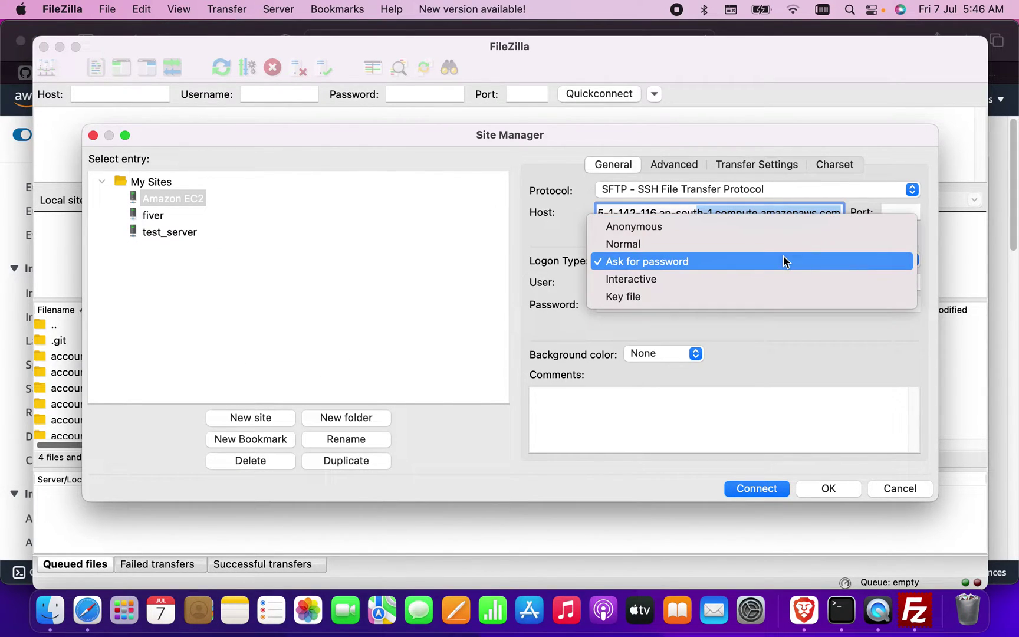
{"action": "left_click", "coordinate": [553, 235]}
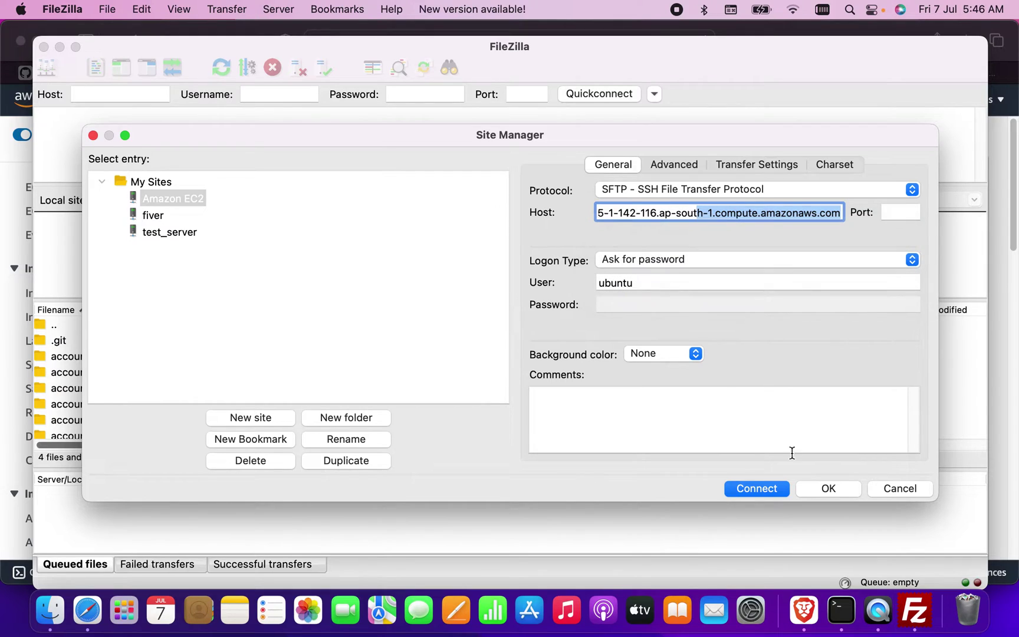
{"action": "left_click", "coordinate": [897, 486]}
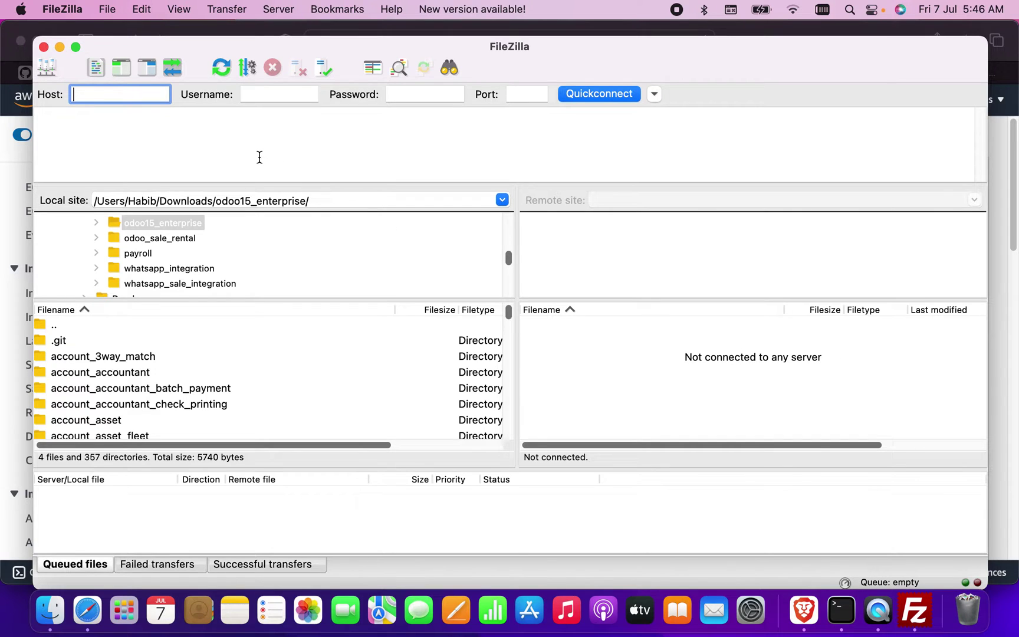
Open the Site Manager and create a new site named aws under My Sites.
{"action": "left_click", "coordinate": [47, 68]}
{"action": "left_click", "coordinate": [553, 313]}
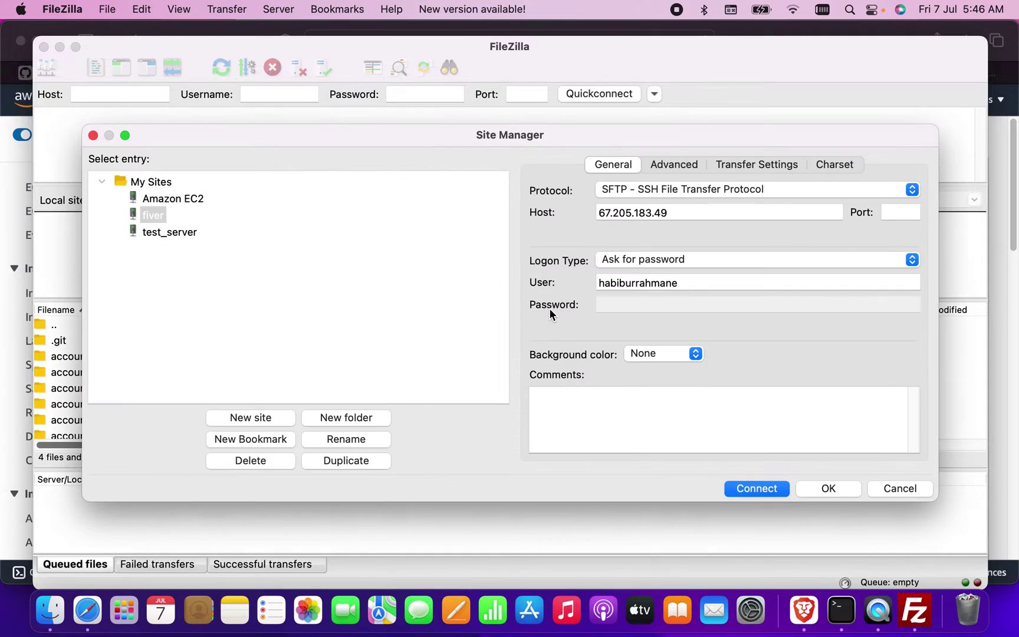
{"action": "left_click", "coordinate": [263, 417]}
{"action": "type", "text": "aw"}
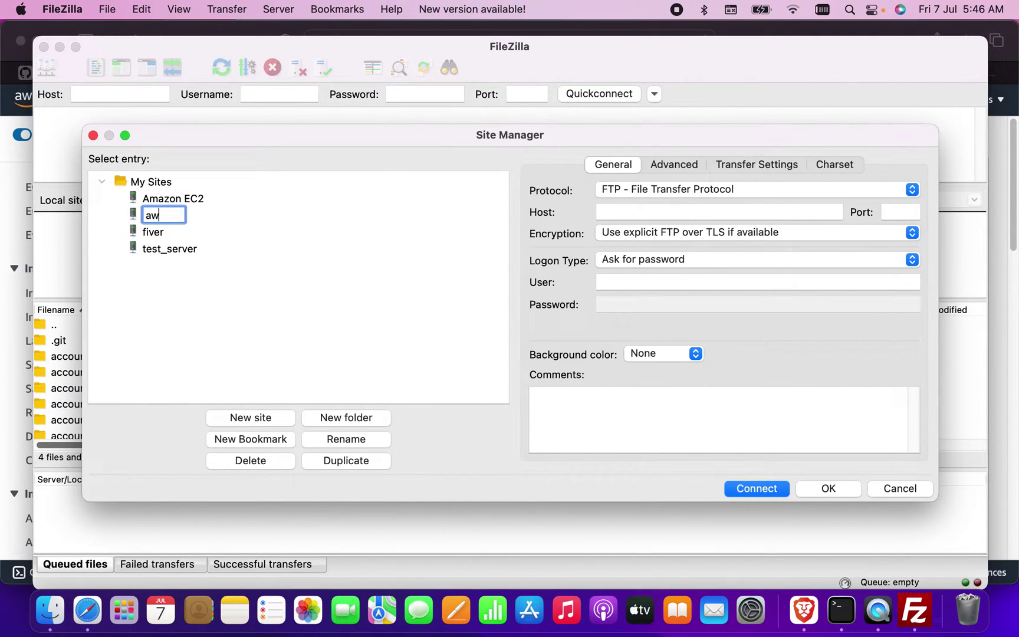
{"action": "key", "text": "Return"}
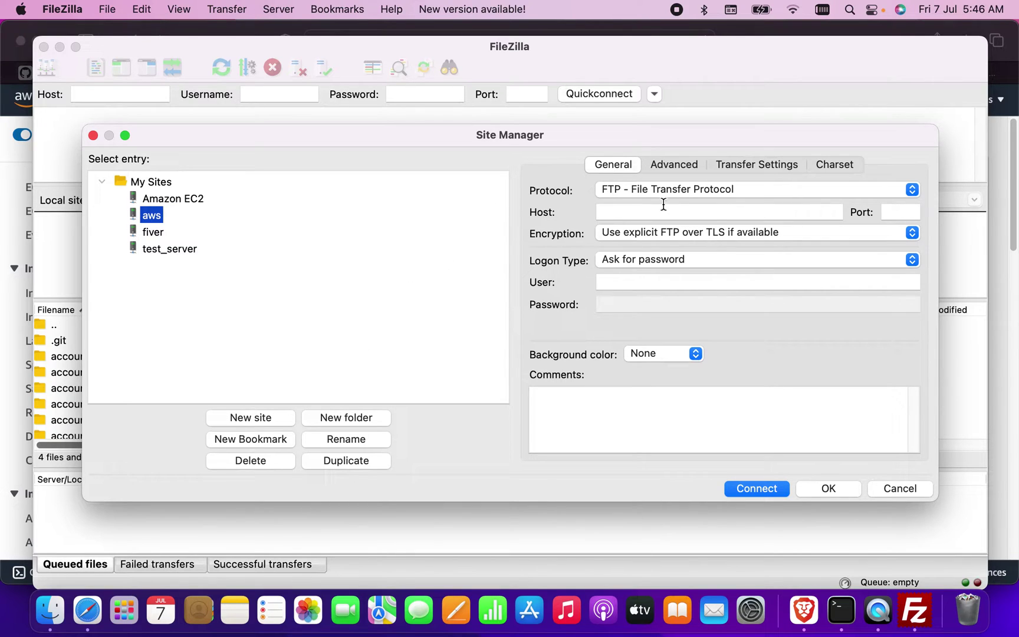
Set the aws site's host to 13.212.38.18 and its protocol to SFTP - SSH File Transfer Protocol.
{"action": "left_click", "coordinate": [646, 212]}
{"action": "type", "text": "13.212.38.18"}
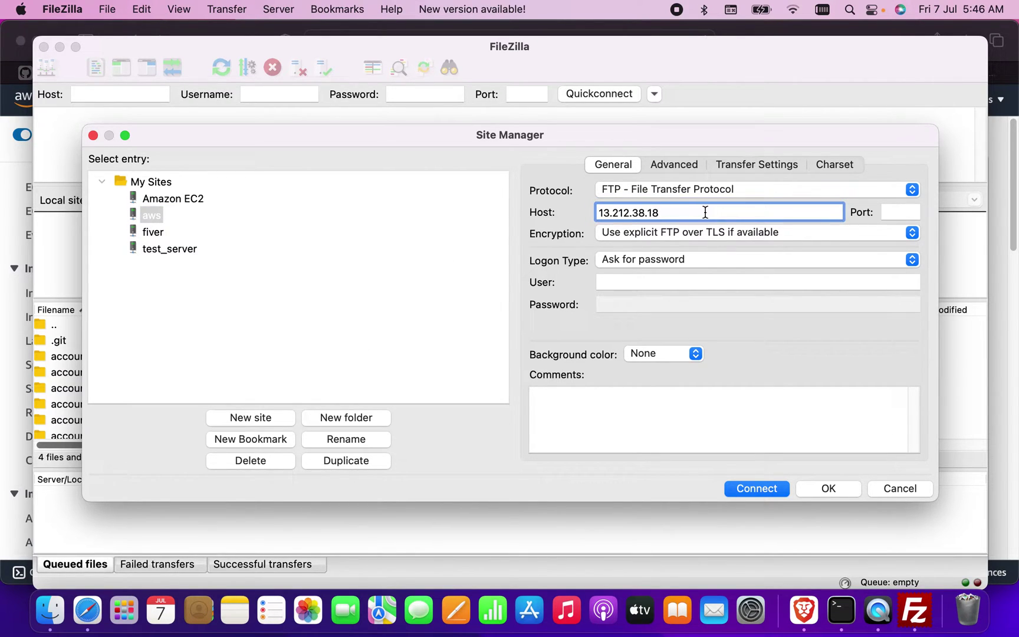
{"action": "left_click", "coordinate": [714, 190]}
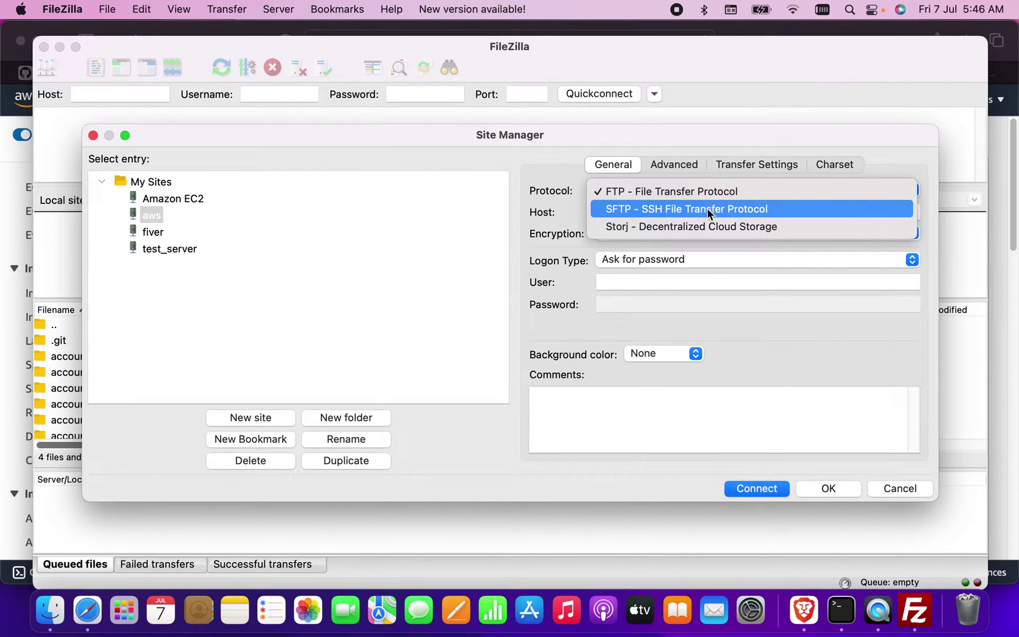
{"action": "left_click", "coordinate": [701, 210]}
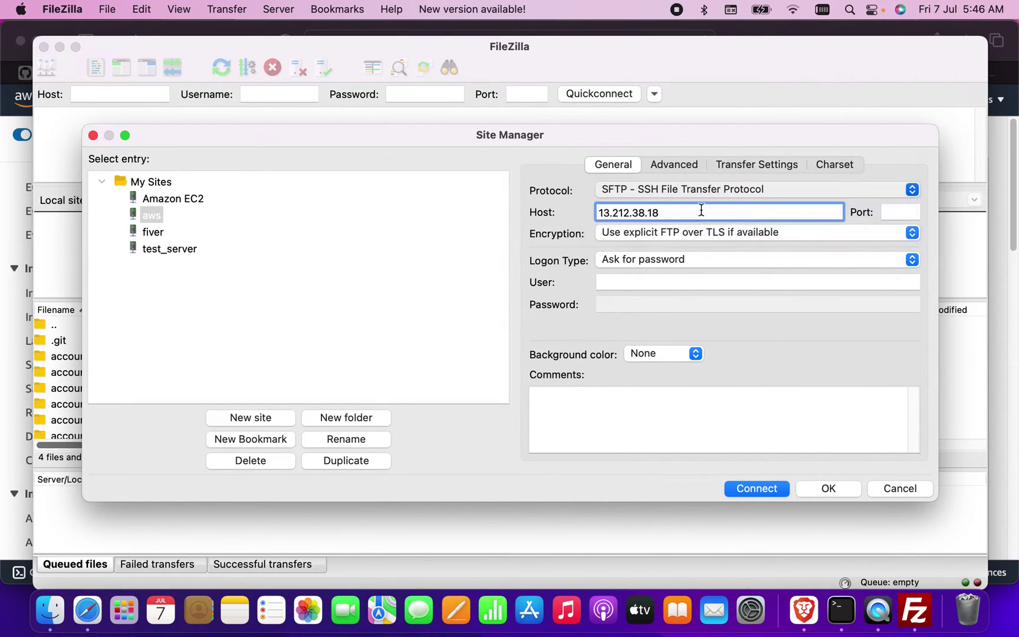
Set the aws site's logon type to Key file and its user to ubuntu.
{"action": "left_click", "coordinate": [648, 261]}
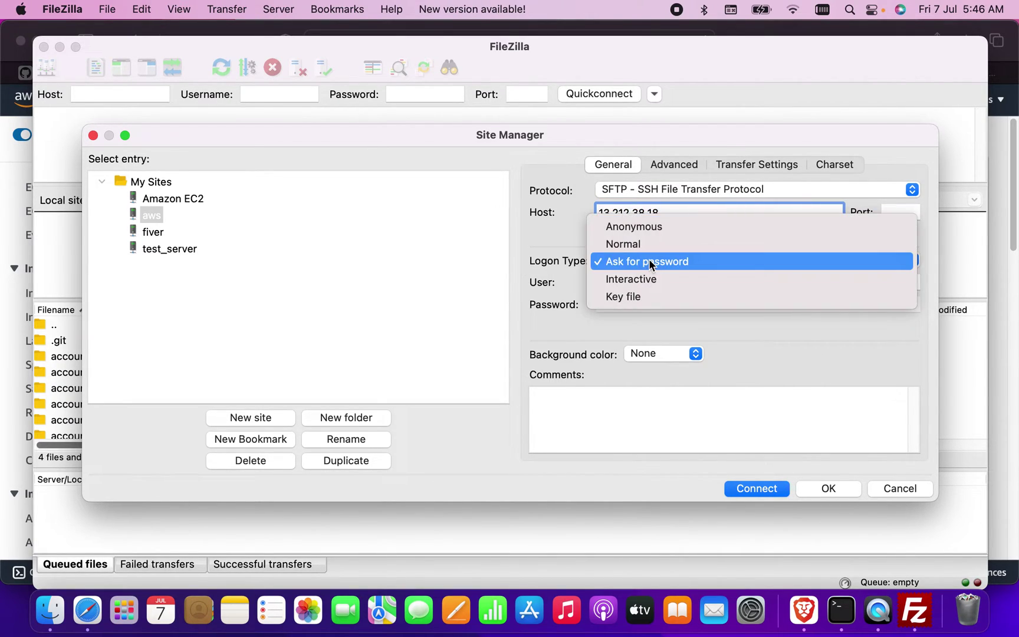
{"action": "left_click", "coordinate": [648, 297]}
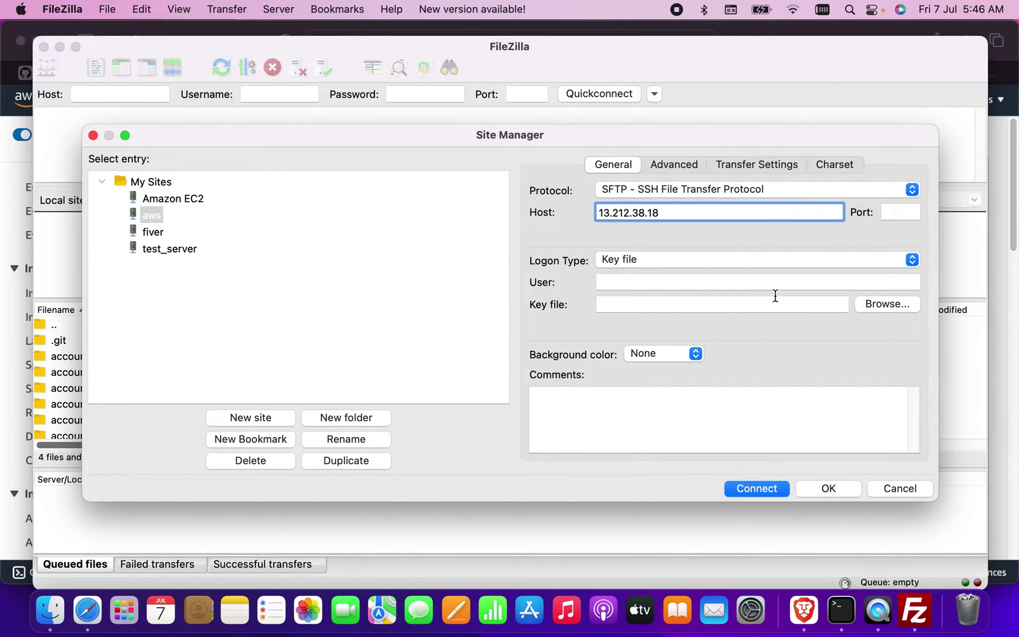
{"action": "left_click", "coordinate": [683, 284]}
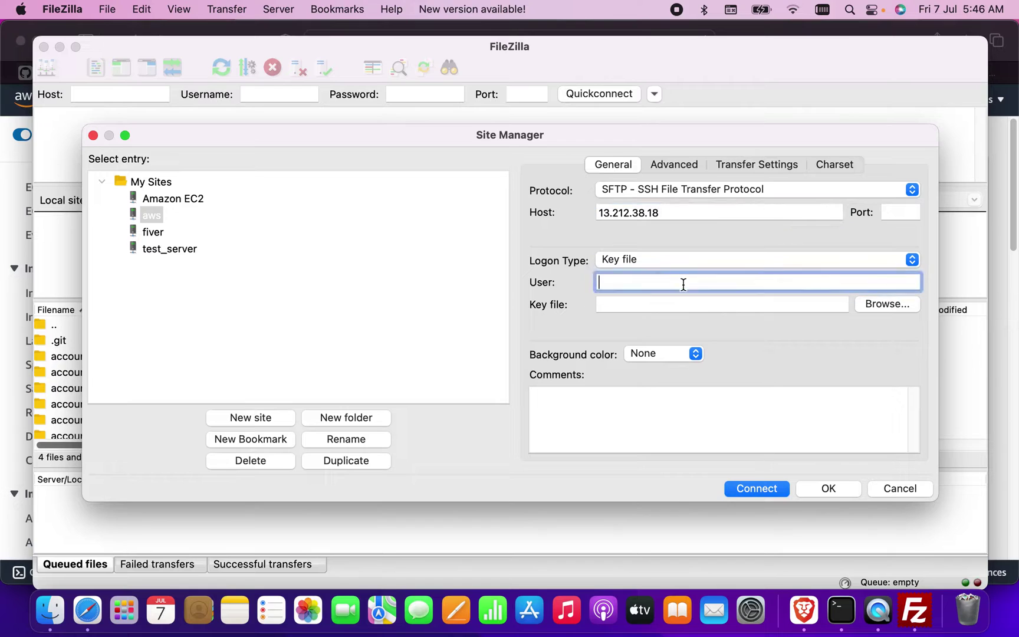
{"action": "type", "text": "ubuntu"}
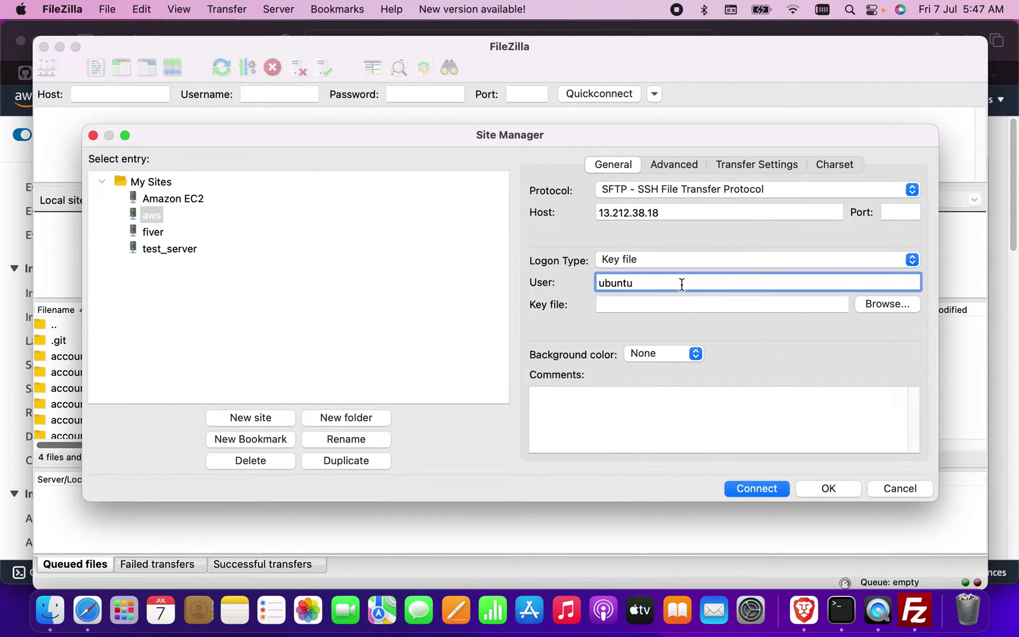
Switch to the AWS console to check the user name in the instance's example ssh command, and return to FileZilla's site settings.
{"action": "left_click", "coordinate": [4, 460]}
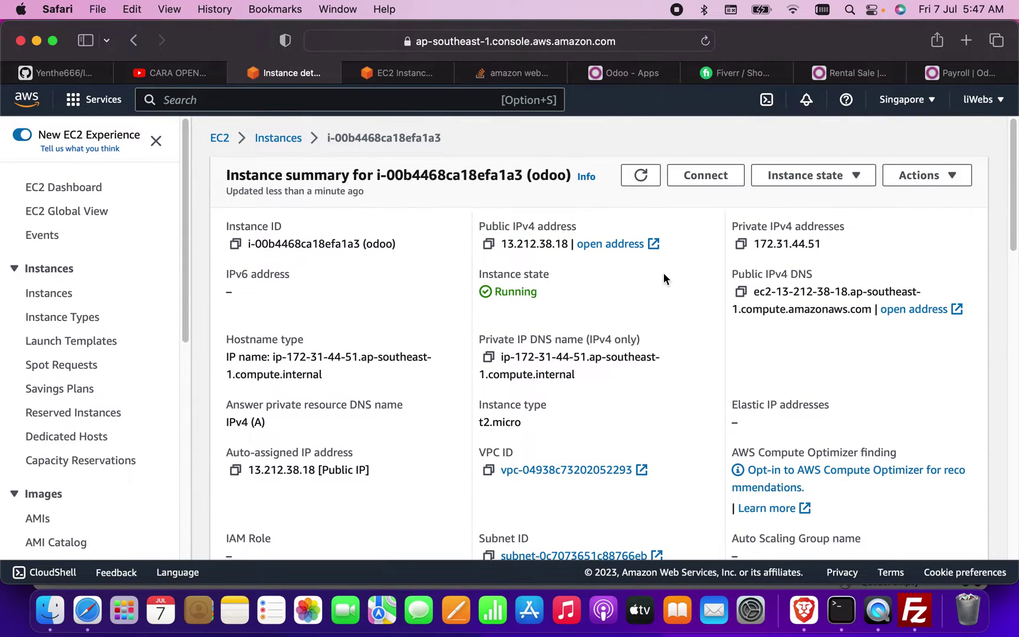
{"action": "left_click", "coordinate": [729, 173]}
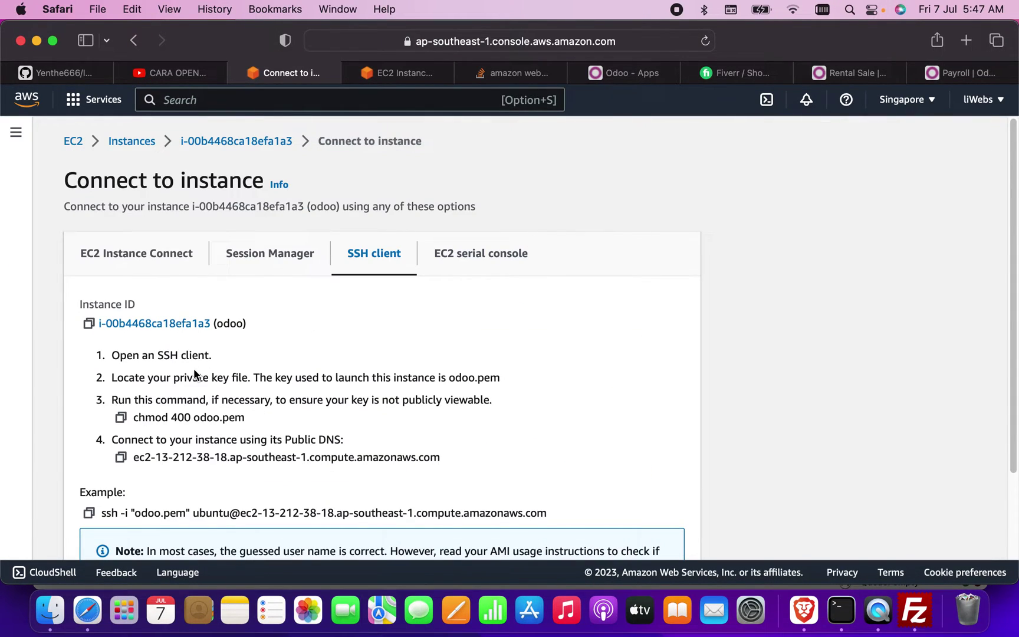
{"action": "scroll", "coordinate": [185, 389], "scroll_direction": "down", "scroll_amount": 3}
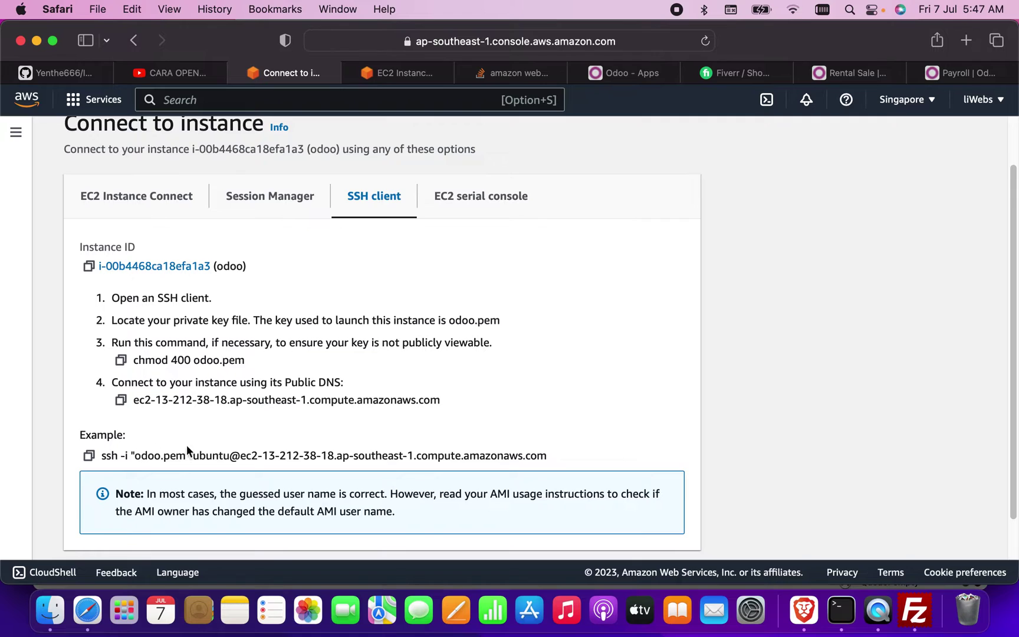
{"action": "double_click", "coordinate": [208, 455]}
{"action": "key", "text": "super+c"}
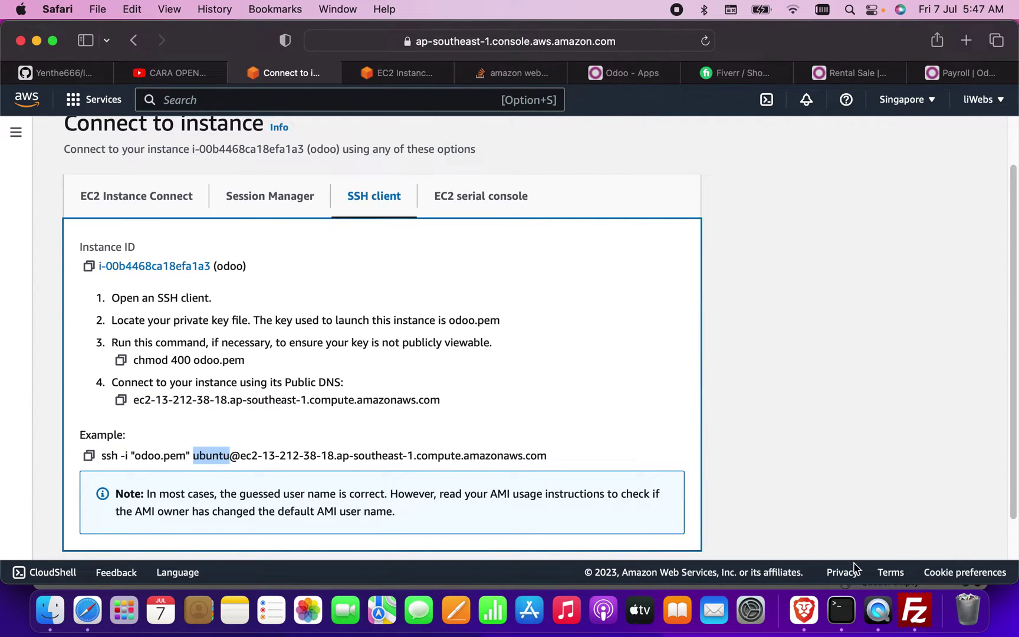
{"action": "left_click", "coordinate": [936, 595]}
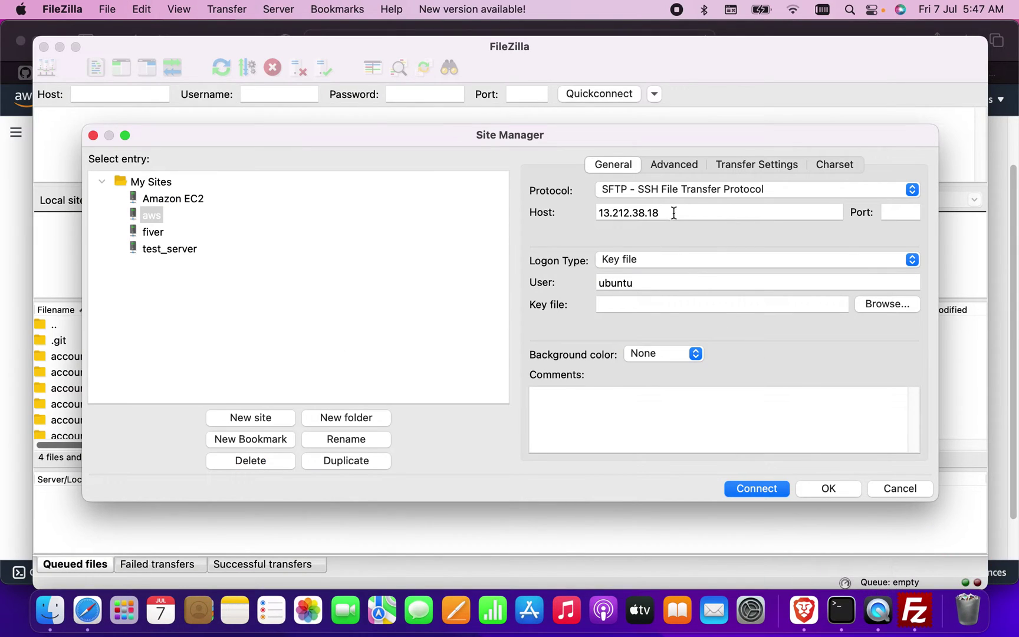
{"action": "left_click", "coordinate": [629, 284]}
{"action": "left_click", "coordinate": [629, 283]}
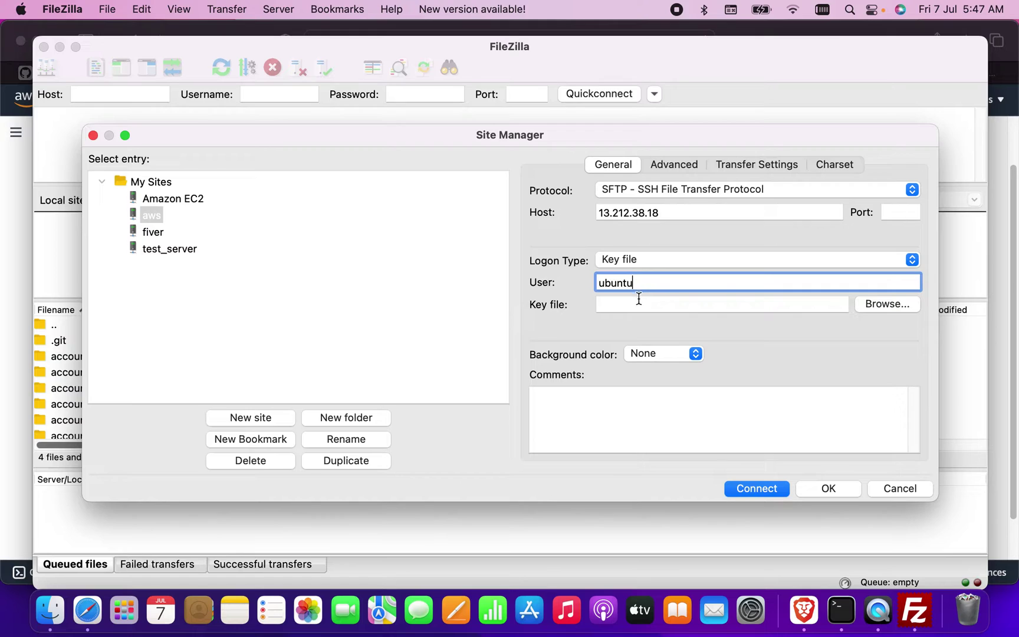
Choose odoo.pem from the Desktop's aws_pem folder as the aws site's key file and connect to the site.
{"action": "left_click", "coordinate": [874, 304]}
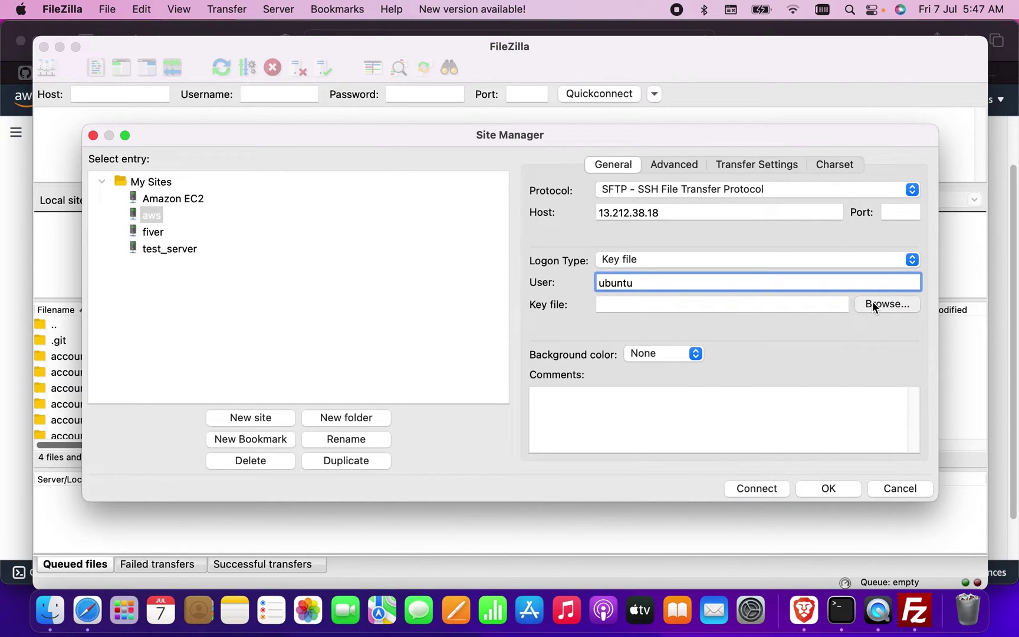
{"action": "left_click", "coordinate": [877, 303]}
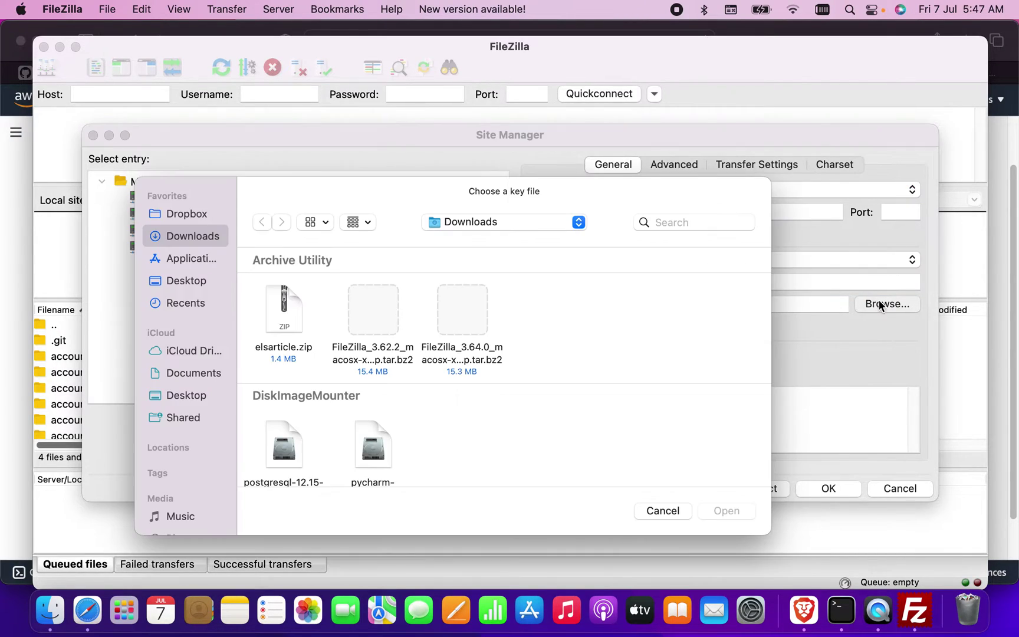
{"action": "left_click", "coordinate": [179, 281]}
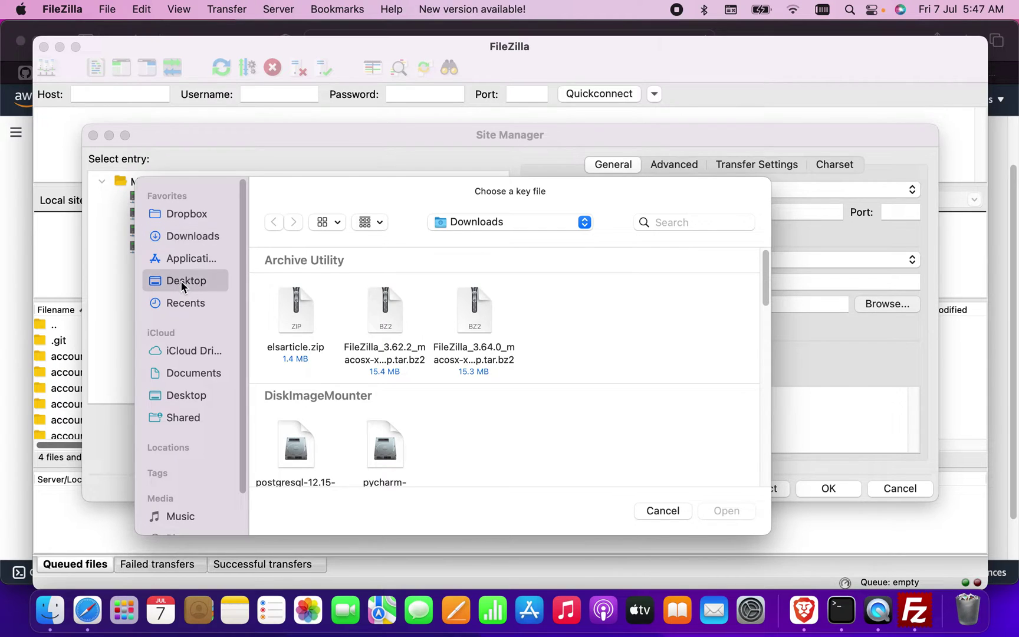
{"action": "scroll", "coordinate": [328, 350], "scroll_direction": "down", "scroll_amount": 3}
{"action": "scroll", "coordinate": [327, 351], "scroll_direction": "down", "scroll_amount": 3}
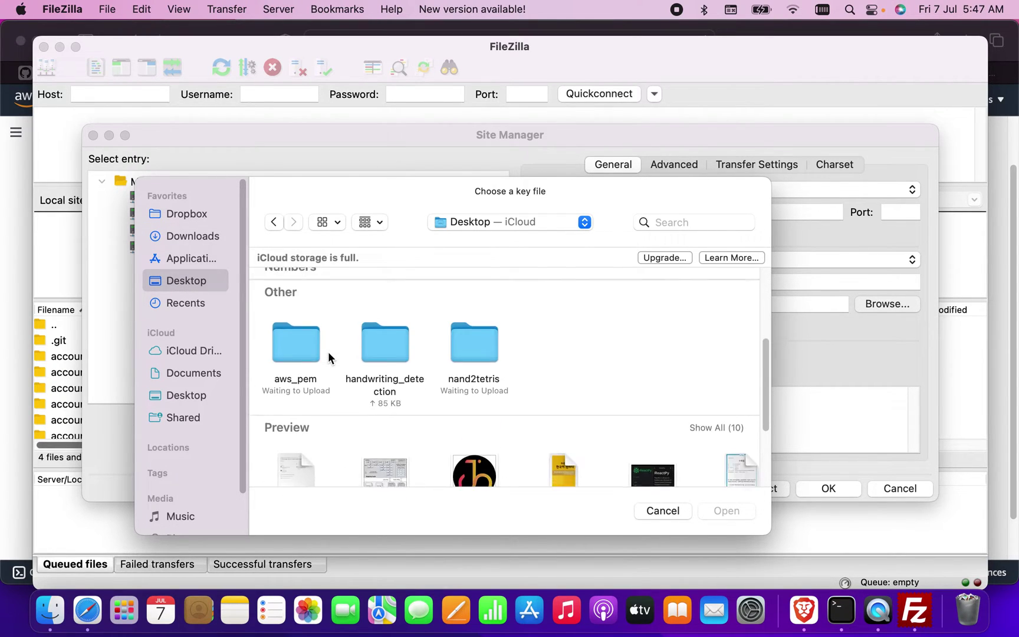
{"action": "double_click", "coordinate": [294, 341]}
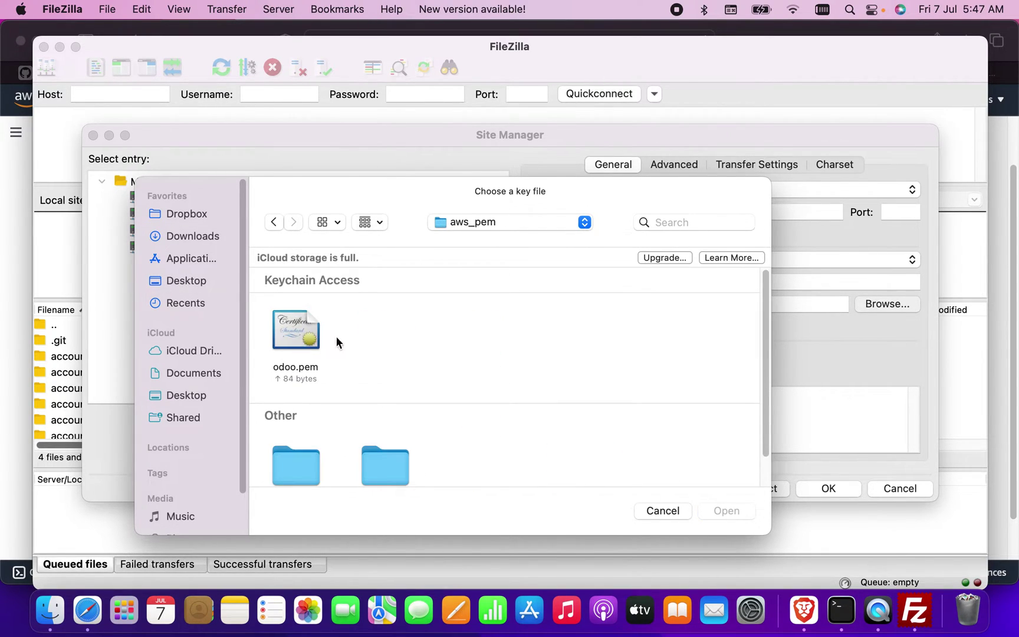
{"action": "left_click", "coordinate": [294, 347]}
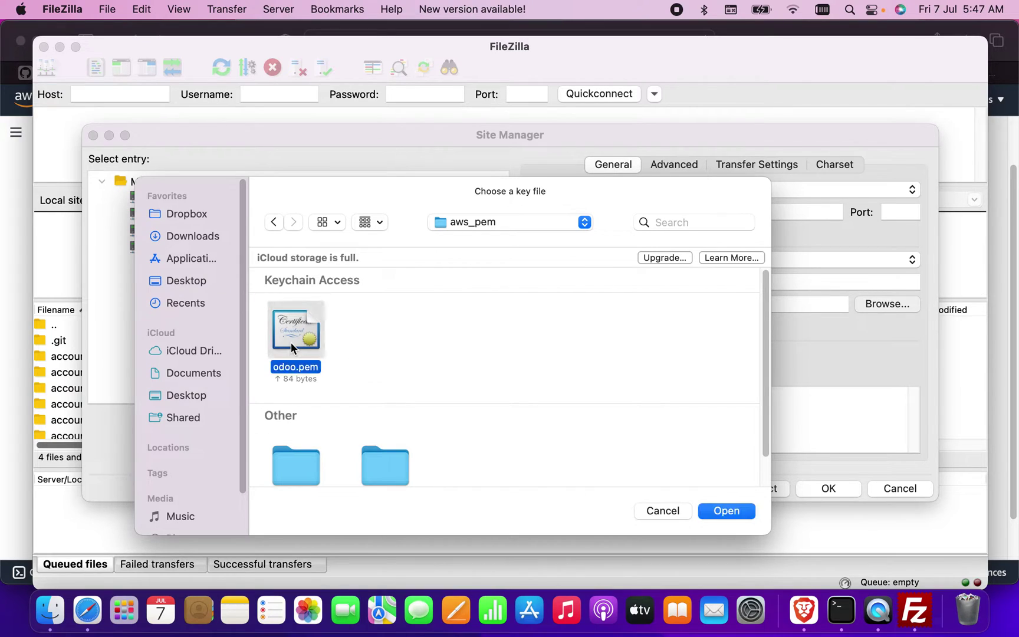
{"action": "left_click", "coordinate": [731, 514]}
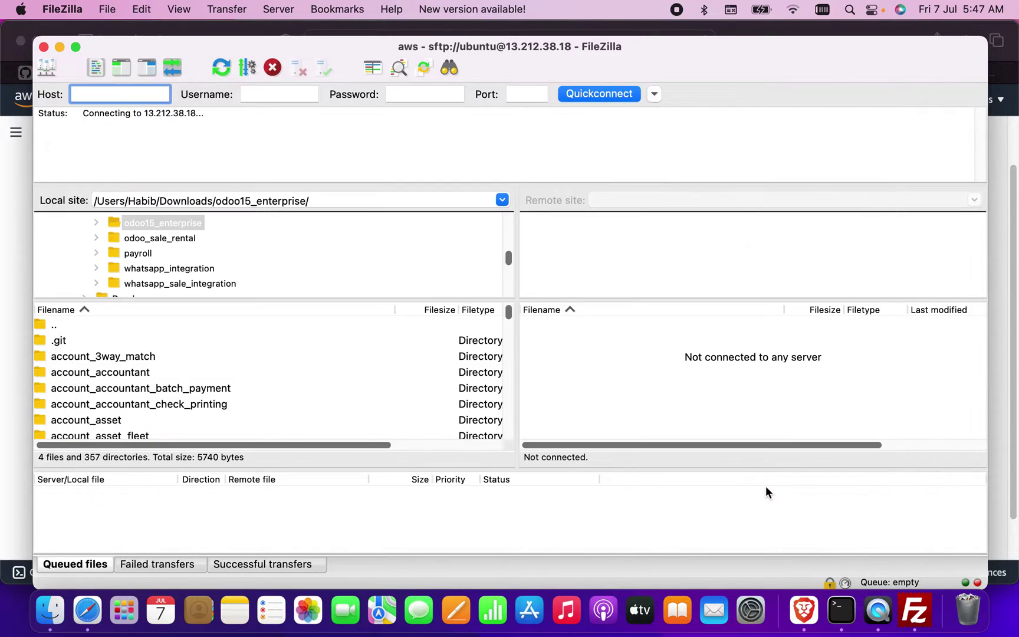
{"action": "left_click", "coordinate": [705, 403]}
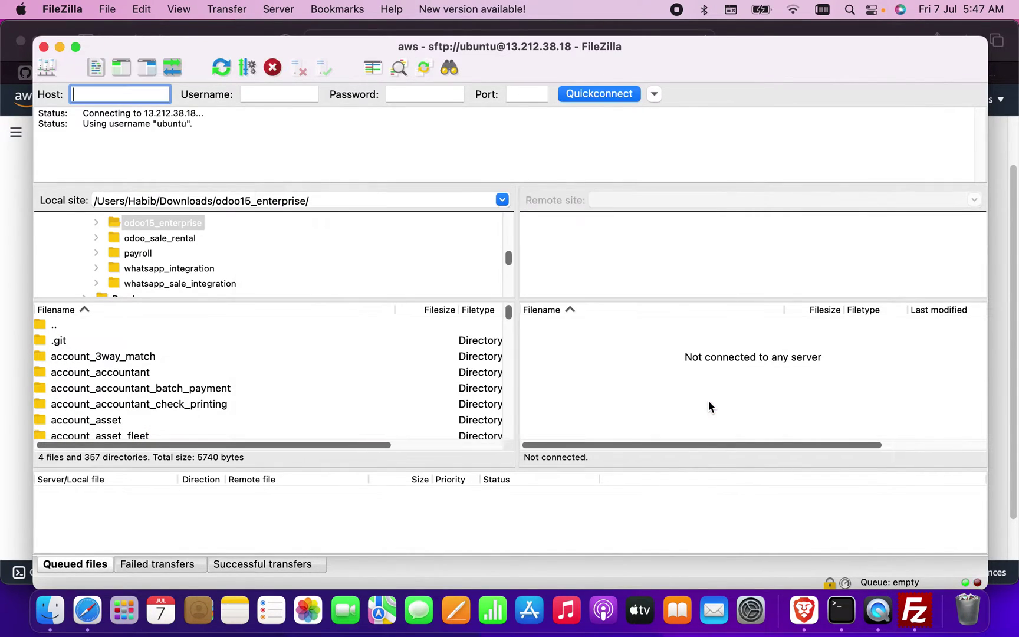
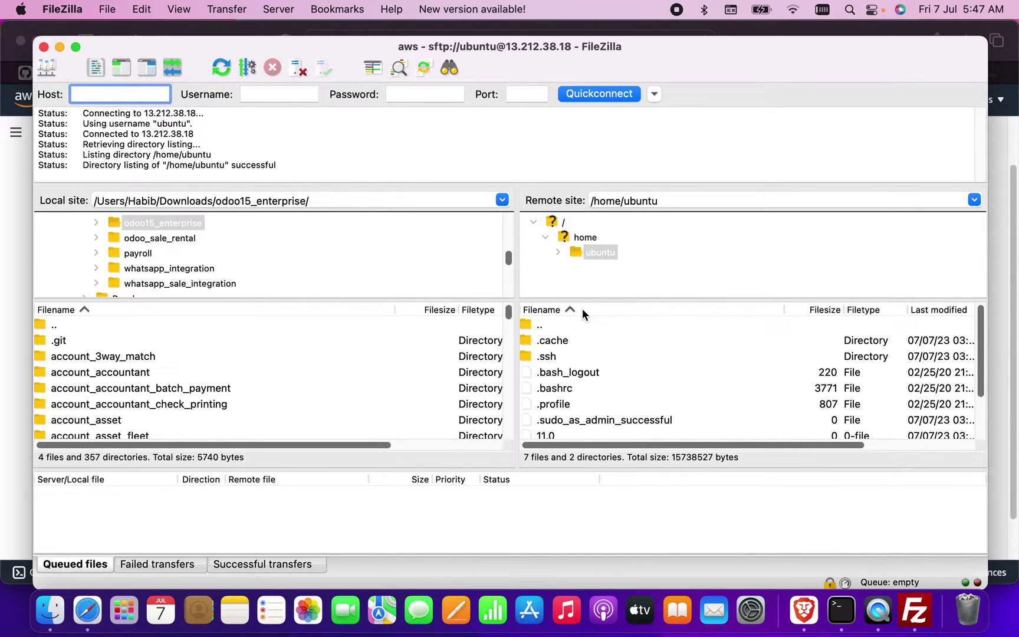
Browse the remote site from /home/ubuntu up to the root and into /odoo/custom/addons.
{"action": "double_click", "coordinate": [549, 325]}
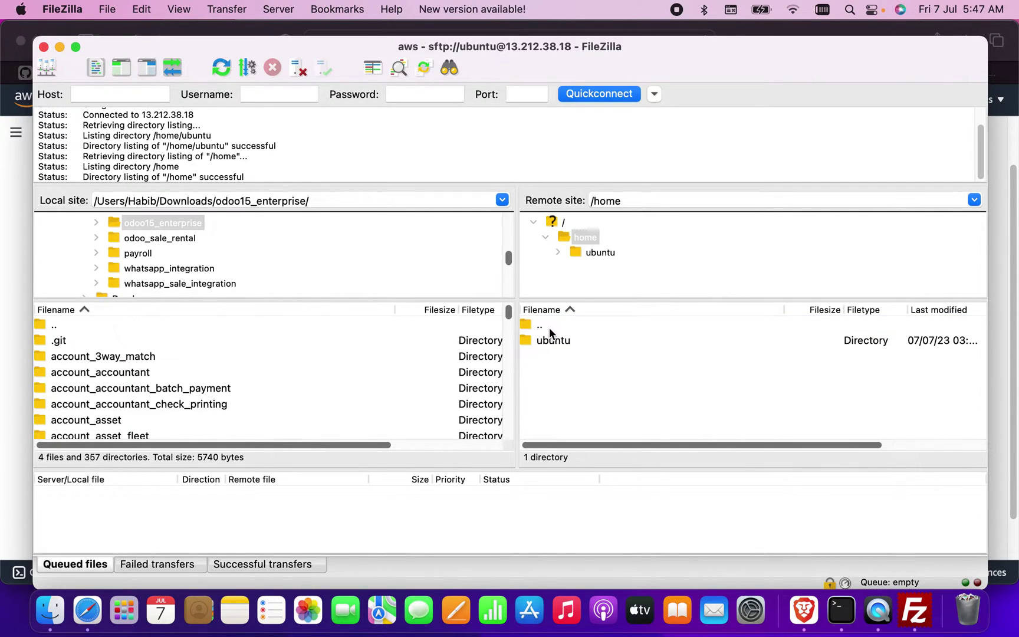
{"action": "double_click", "coordinate": [535, 325]}
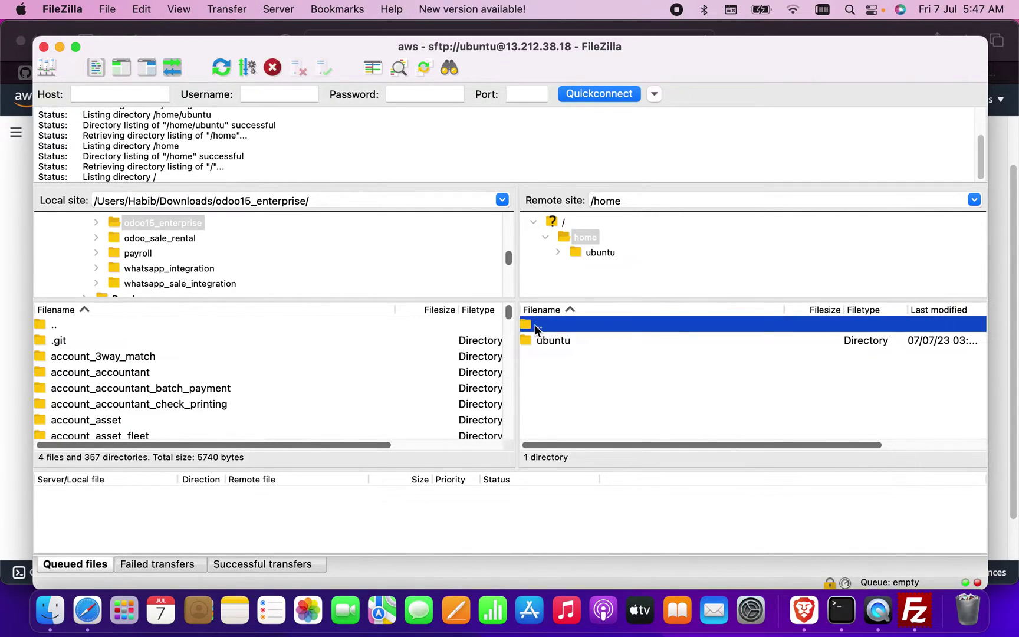
{"action": "scroll", "coordinate": [590, 389], "scroll_direction": "down", "scroll_amount": 5}
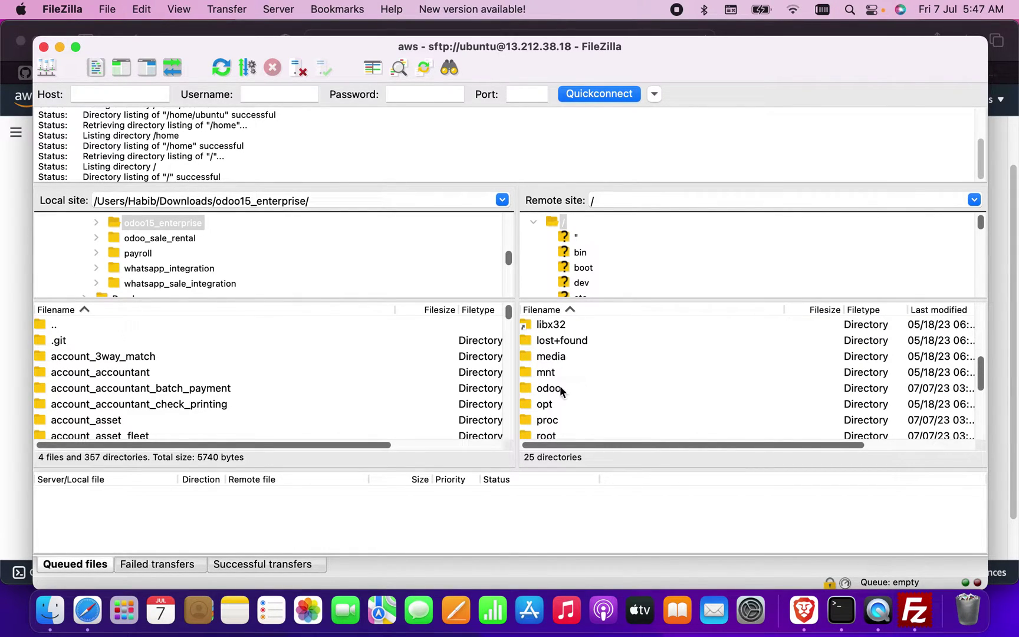
{"action": "left_click", "coordinate": [555, 390]}
{"action": "double_click", "coordinate": [554, 389]}
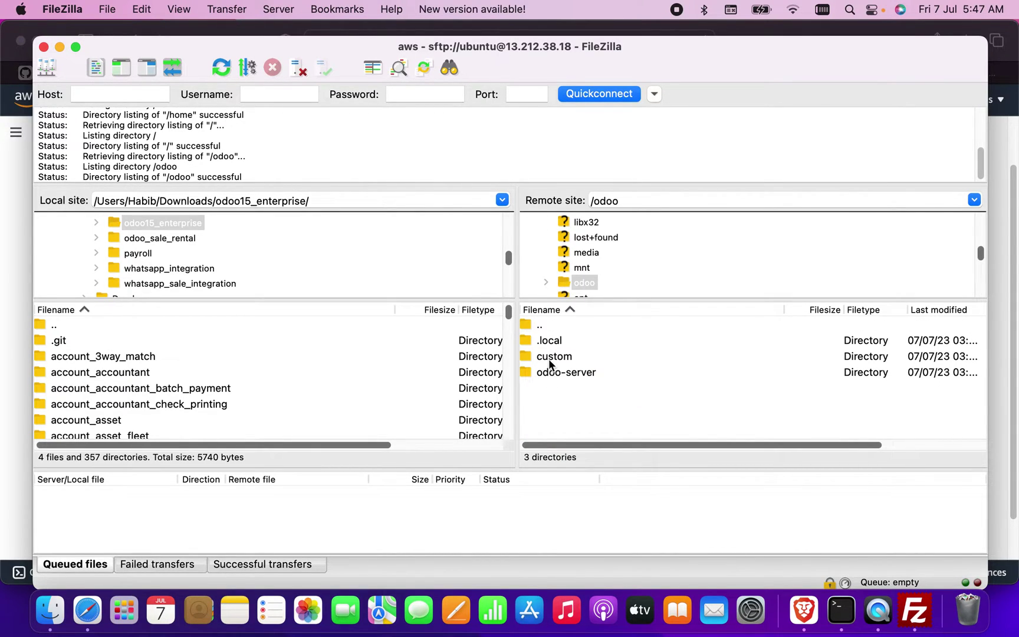
{"action": "double_click", "coordinate": [549, 357]}
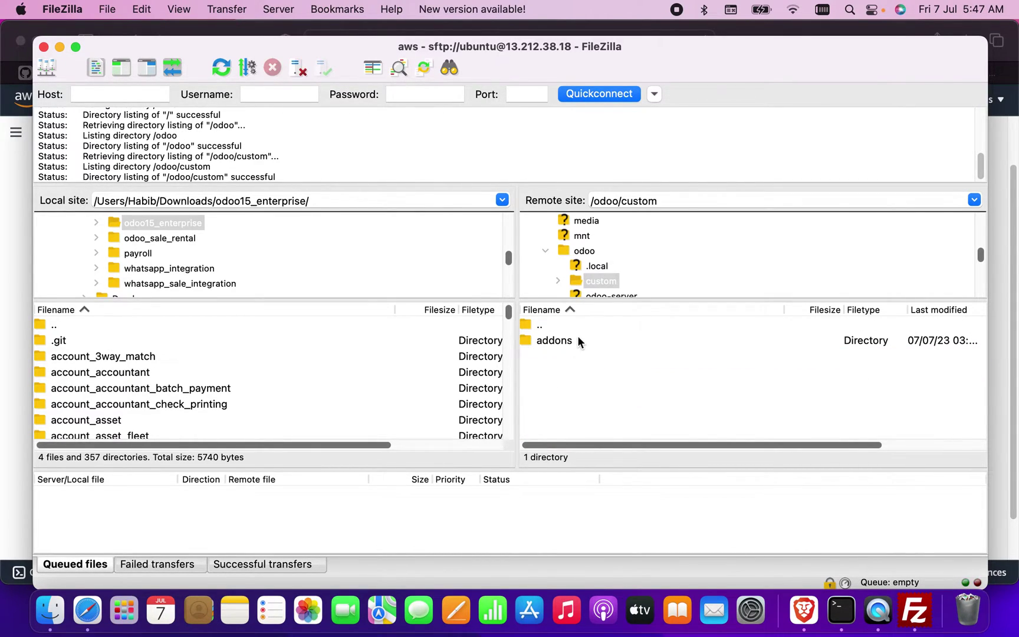
{"action": "double_click", "coordinate": [576, 340]}
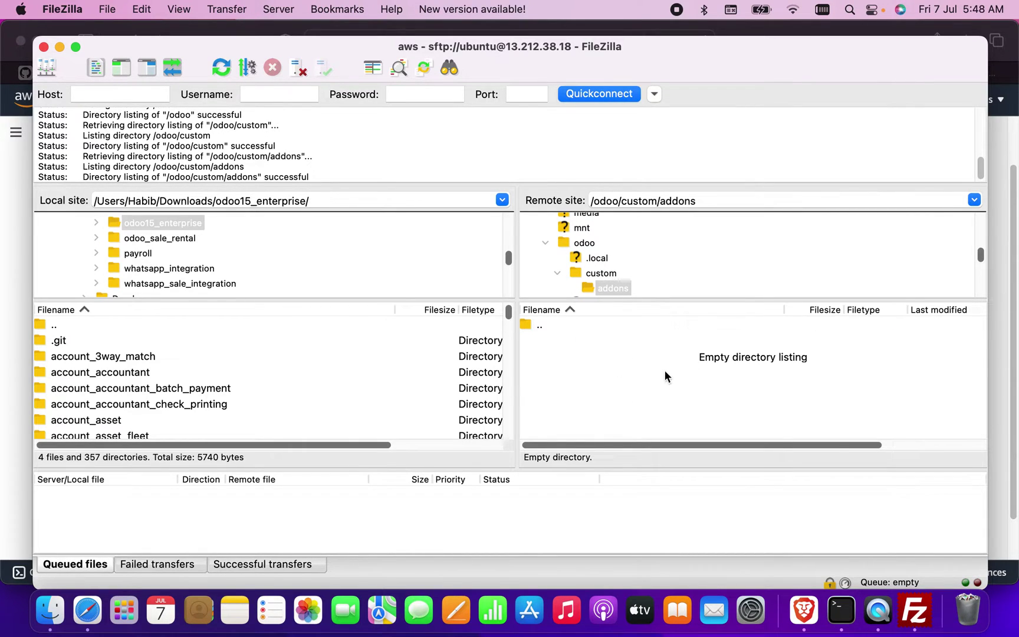
Browse the local site from Downloads/odoo15_enterprise to the Desktop's aws_pem folder.
{"action": "double_click", "coordinate": [59, 324]}
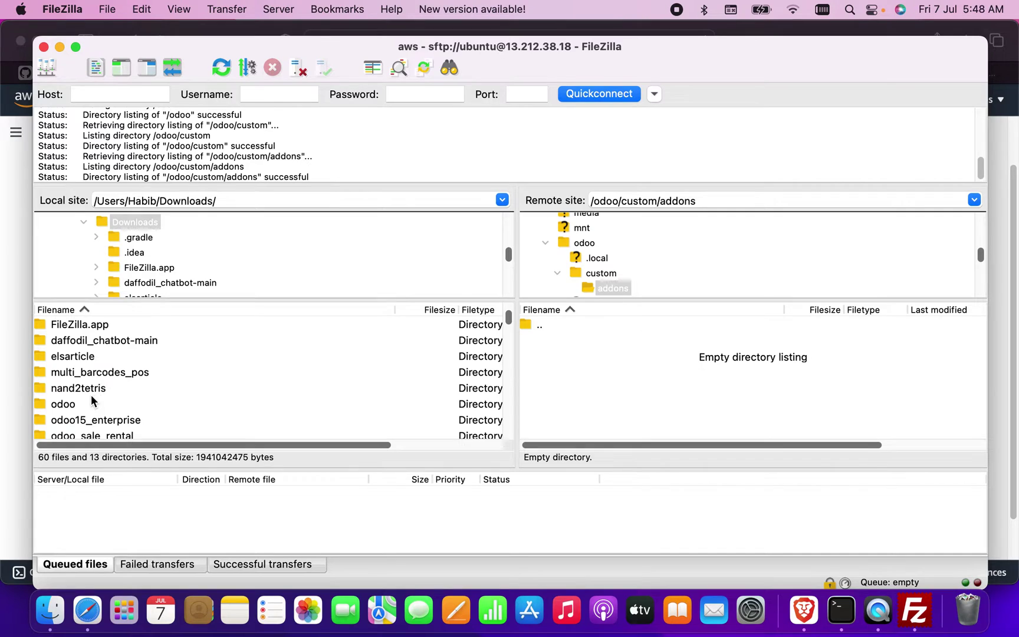
{"action": "scroll", "coordinate": [91, 398], "scroll_direction": "down", "scroll_amount": 10}
{"action": "scroll", "coordinate": [92, 399], "scroll_direction": "up", "scroll_amount": 15}
{"action": "scroll", "coordinate": [91, 400], "scroll_direction": "down", "scroll_amount": 2}
{"action": "scroll", "coordinate": [91, 400], "scroll_direction": "up", "scroll_amount": 2}
{"action": "double_click", "coordinate": [65, 327]}
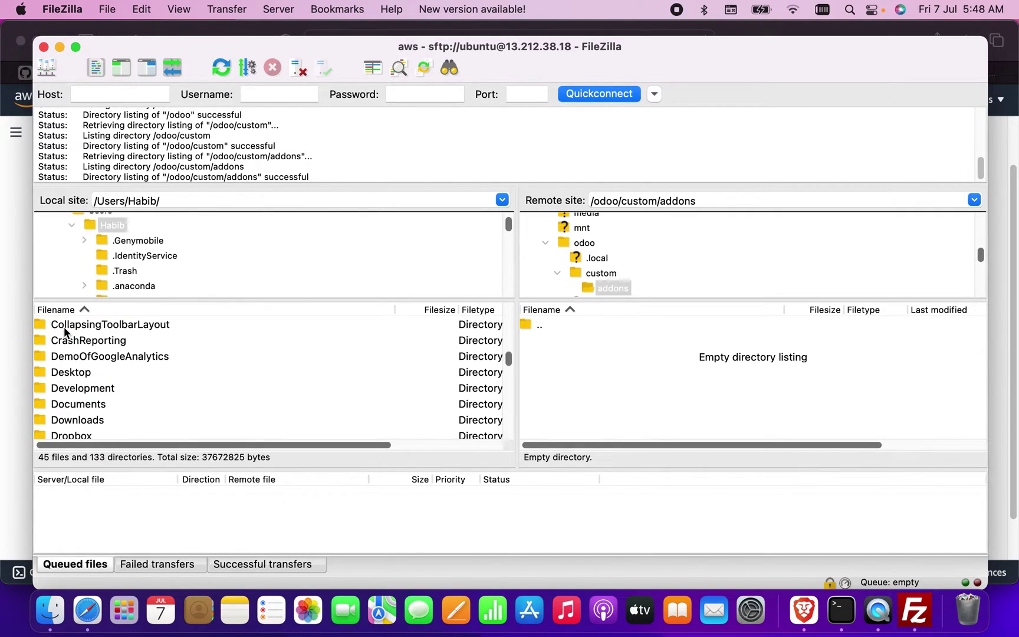
{"action": "double_click", "coordinate": [73, 371]}
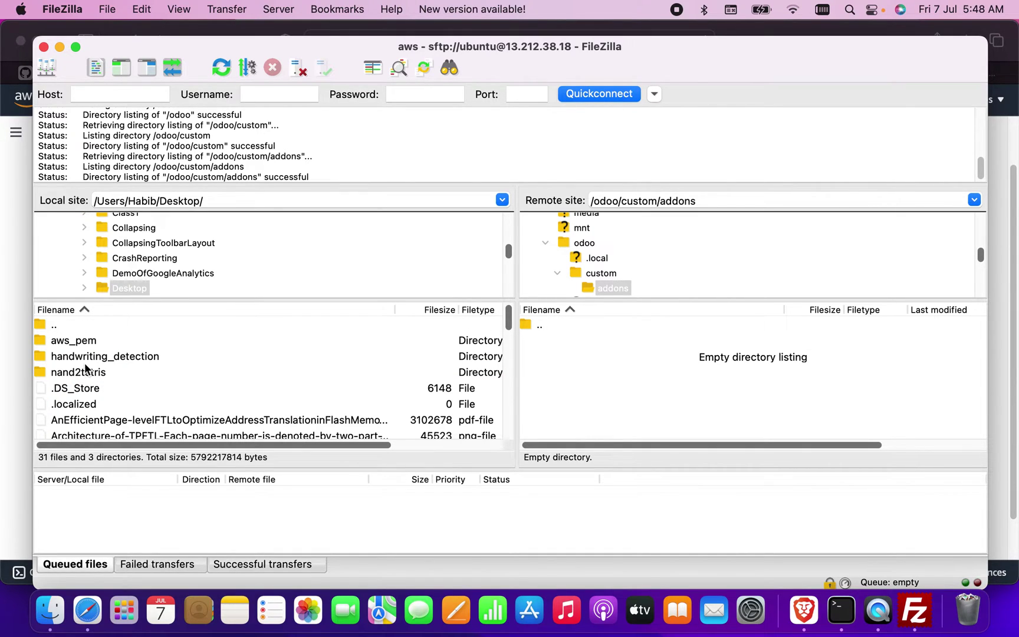
{"action": "double_click", "coordinate": [74, 341]}
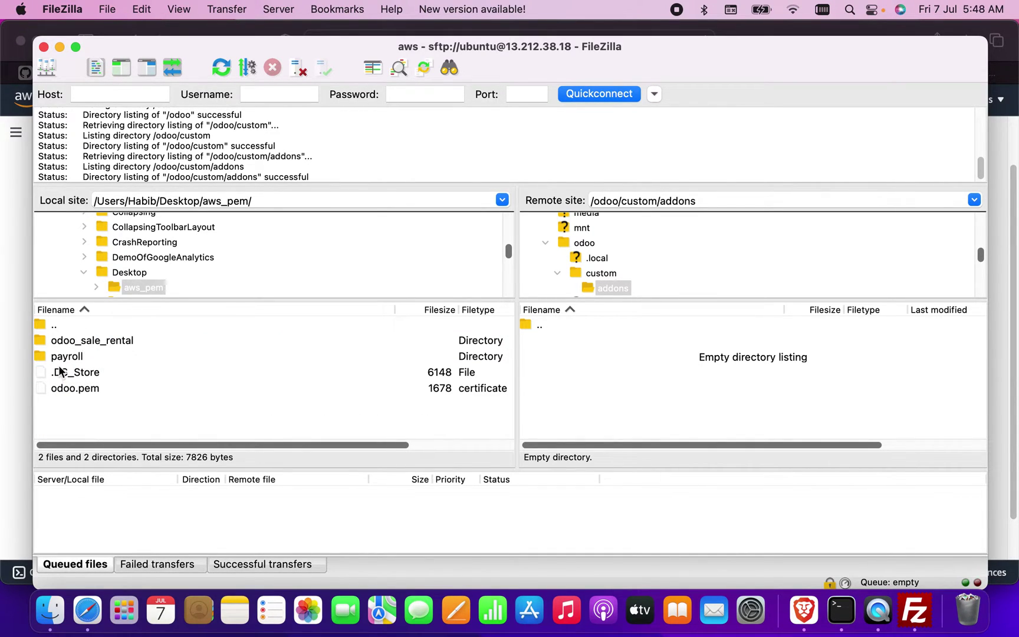
Try to upload the odoo_sale_rental folder to /odoo/custom/addons, and stop the transfer queue to read the log messages.
{"action": "left_click", "coordinate": [90, 343]}
{"action": "left_click", "coordinate": [70, 356]}
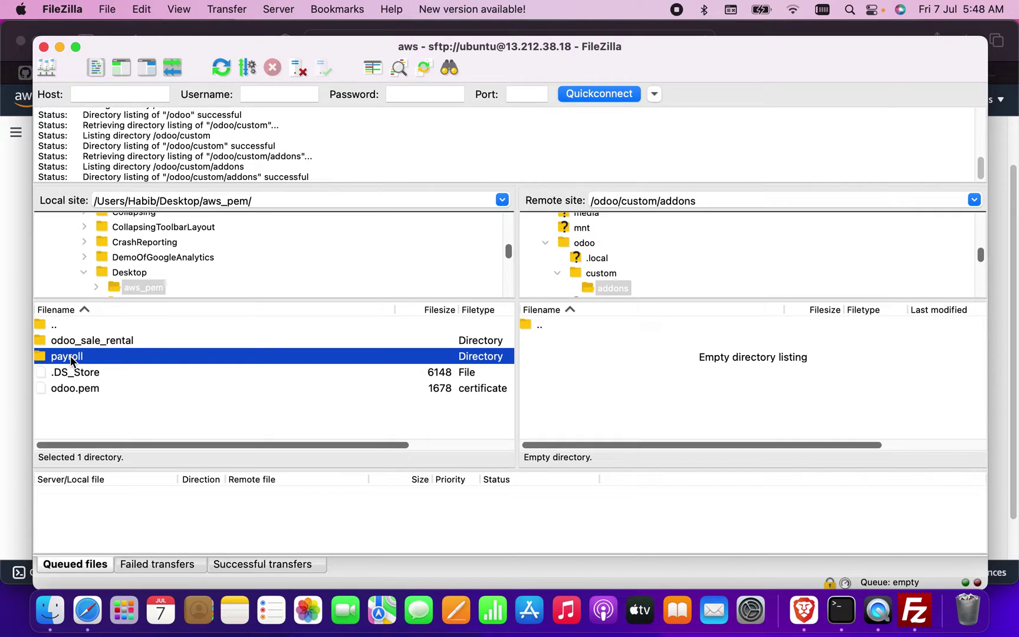
{"action": "left_click", "coordinate": [90, 342]}
{"action": "left_click_drag", "start_coordinate": [90, 341], "coordinate": [269, 341]}
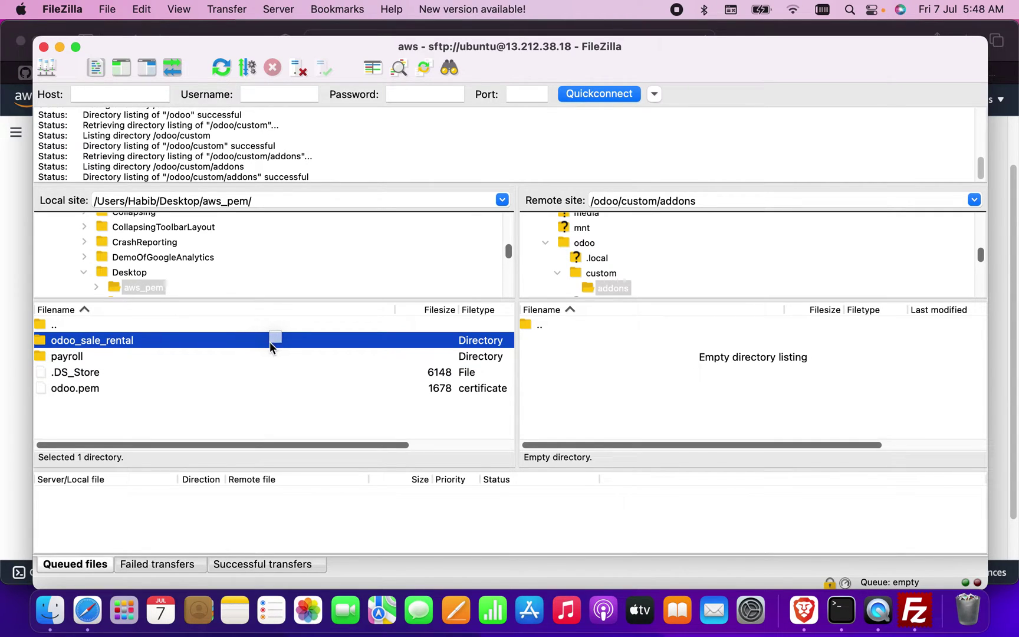
{"action": "left_click_drag", "start_coordinate": [594, 360], "coordinate": [625, 362]}
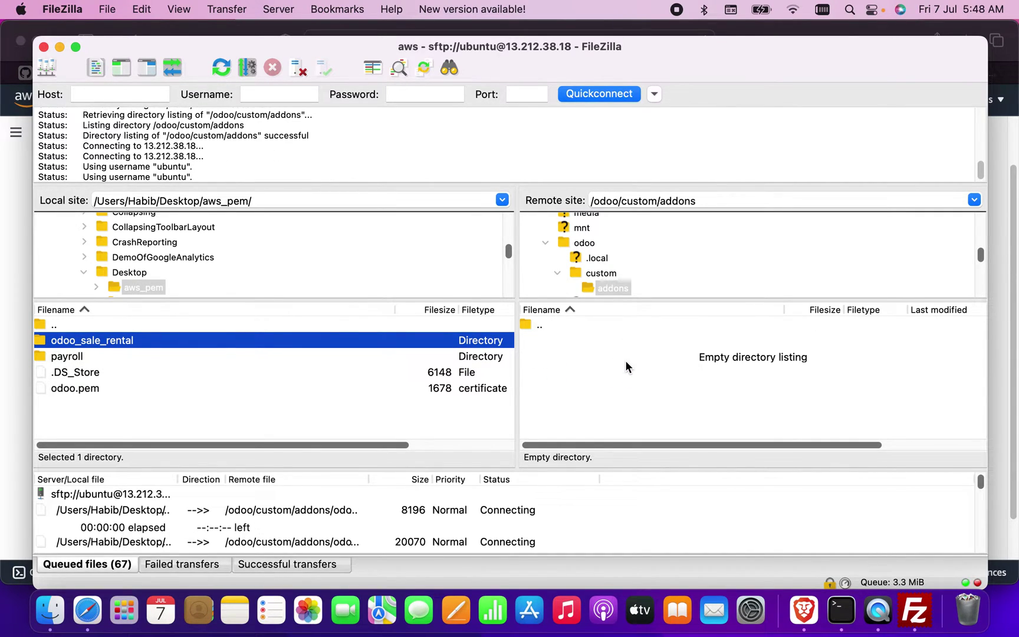
{"action": "left_click", "coordinate": [50, 358]}
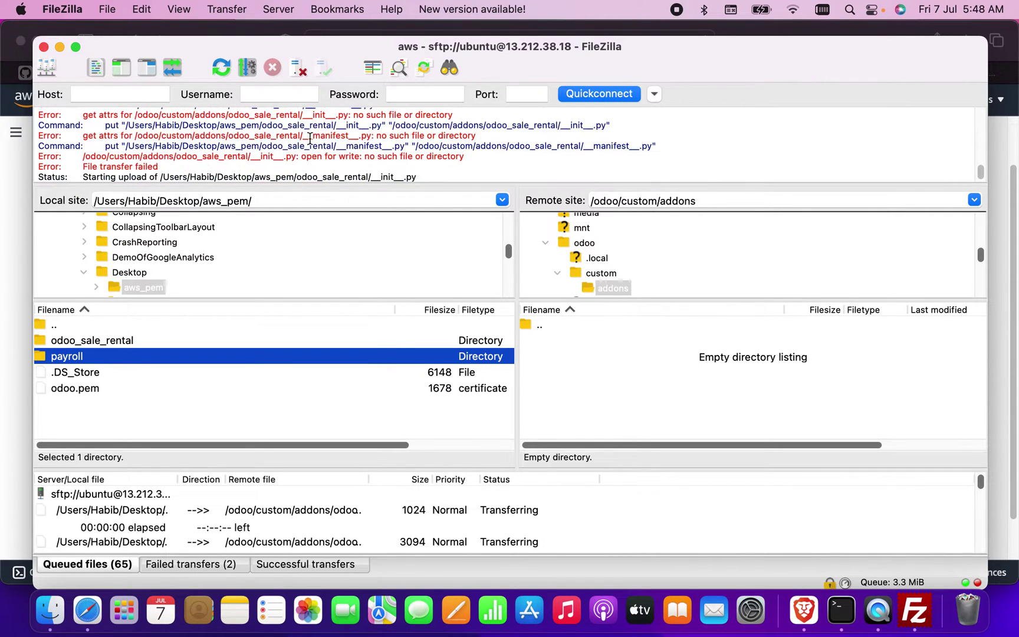
{"action": "left_click", "coordinate": [245, 69]}
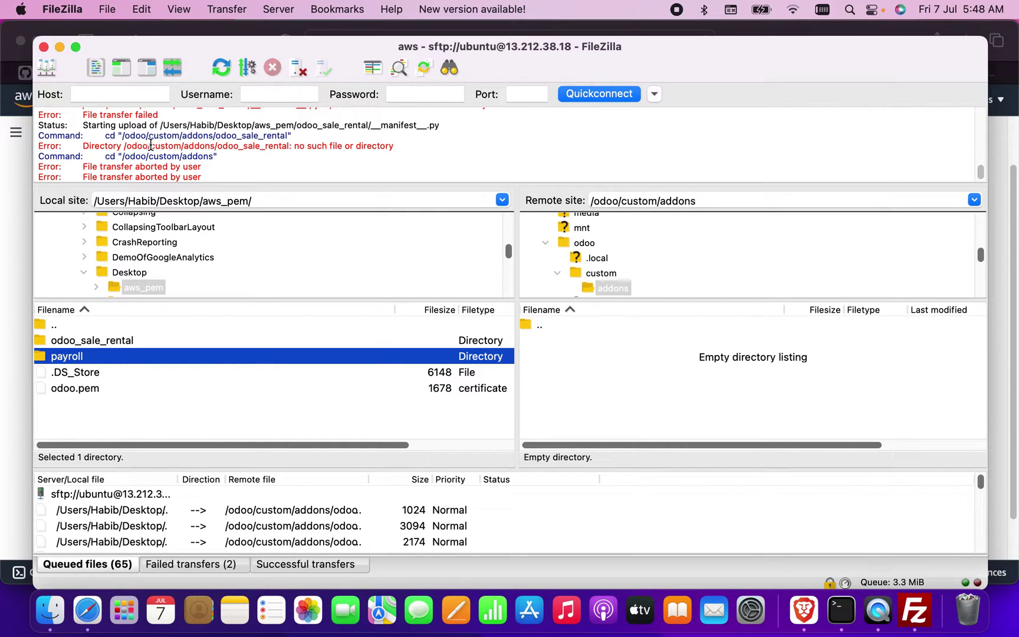
{"action": "left_click_drag", "start_coordinate": [397, 147], "coordinate": [299, 147]}
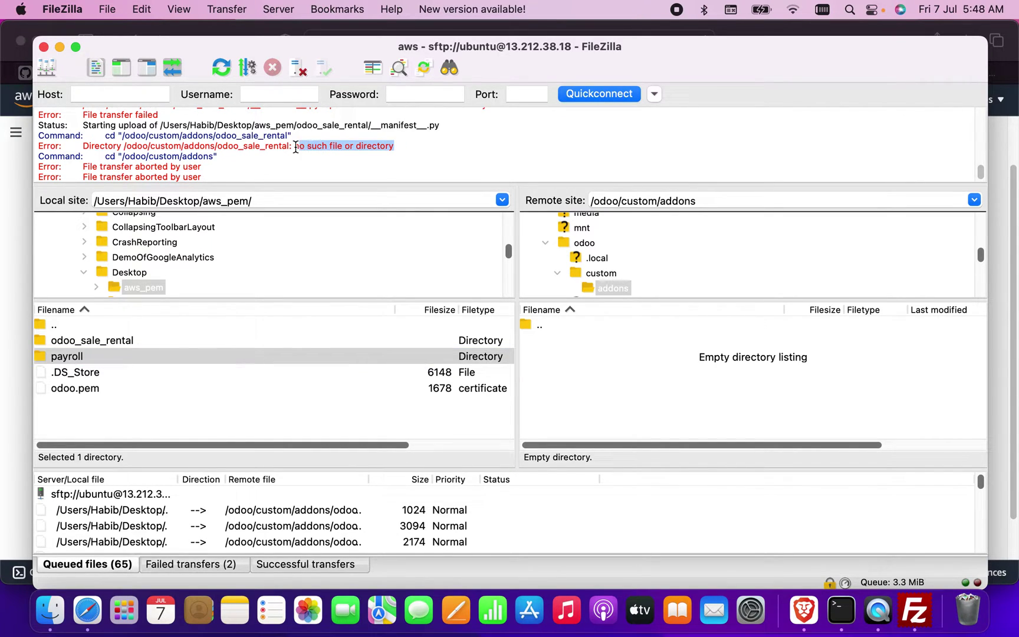
{"action": "scroll", "coordinate": [293, 148], "scroll_direction": "up", "scroll_amount": 3}
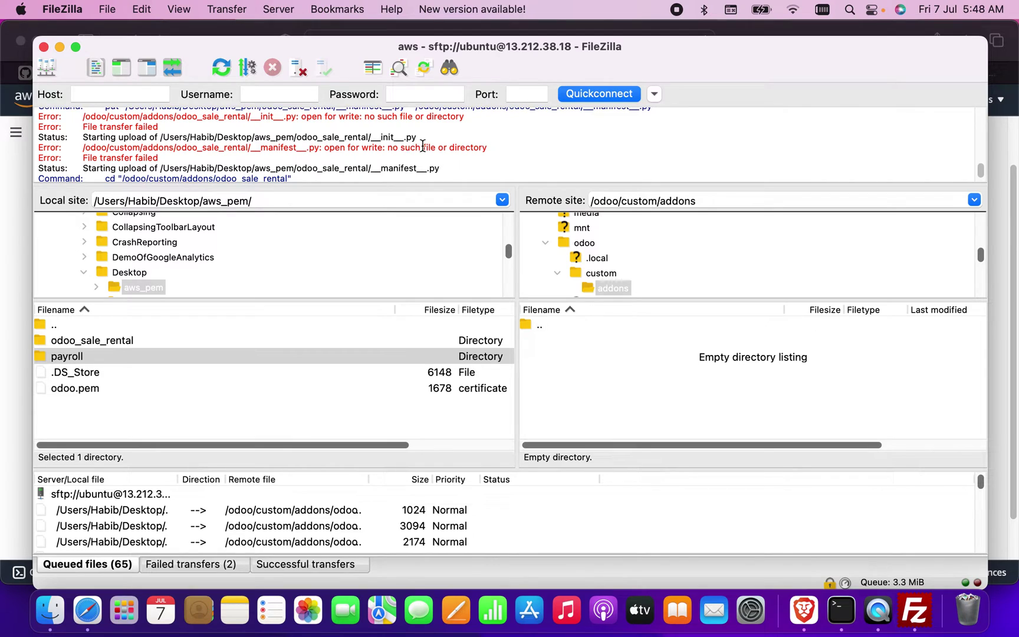
{"action": "scroll", "coordinate": [395, 159], "scroll_direction": "down", "scroll_amount": 2}
{"action": "scroll", "coordinate": [396, 159], "scroll_direction": "up", "scroll_amount": 4}
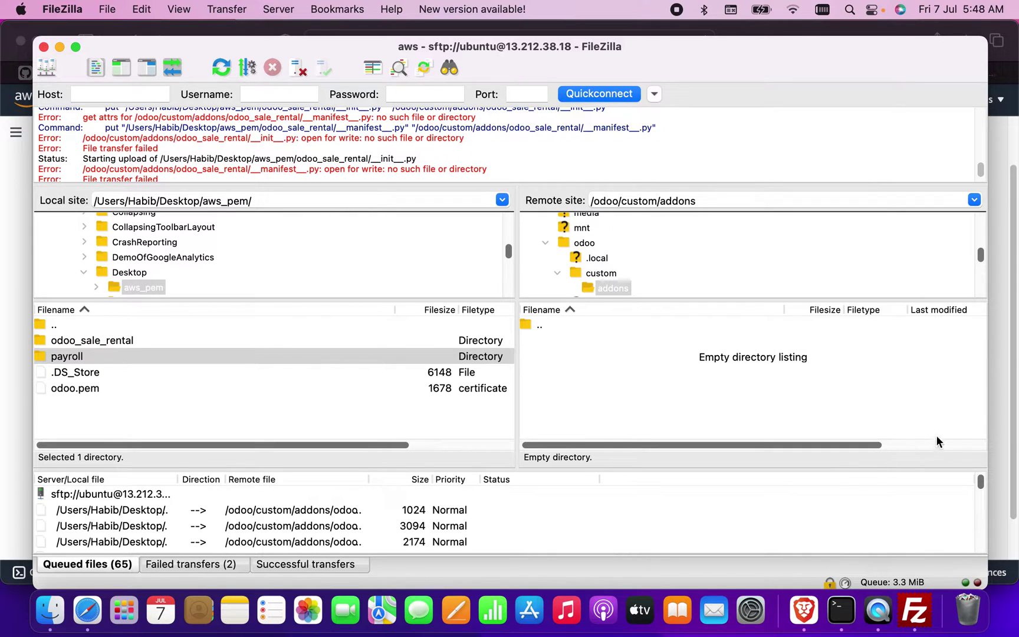
Switch to the AWS console in Safari and open a fresh EC2 Instance Connect terminal as ubuntu, closing the old terminal session's tab.
{"action": "left_click", "coordinate": [998, 462]}
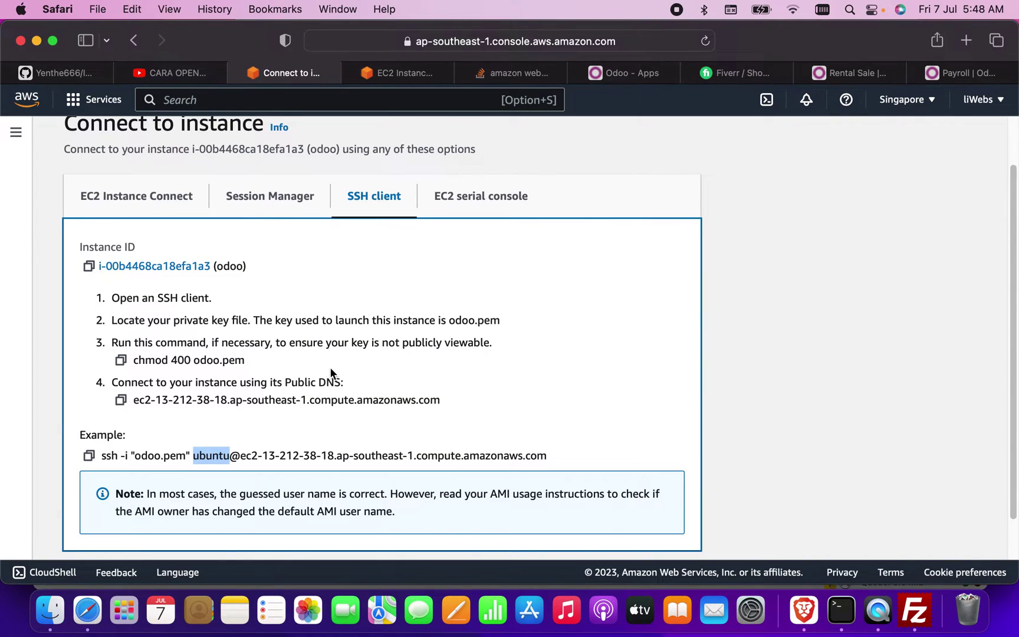
{"action": "left_click", "coordinate": [167, 195]}
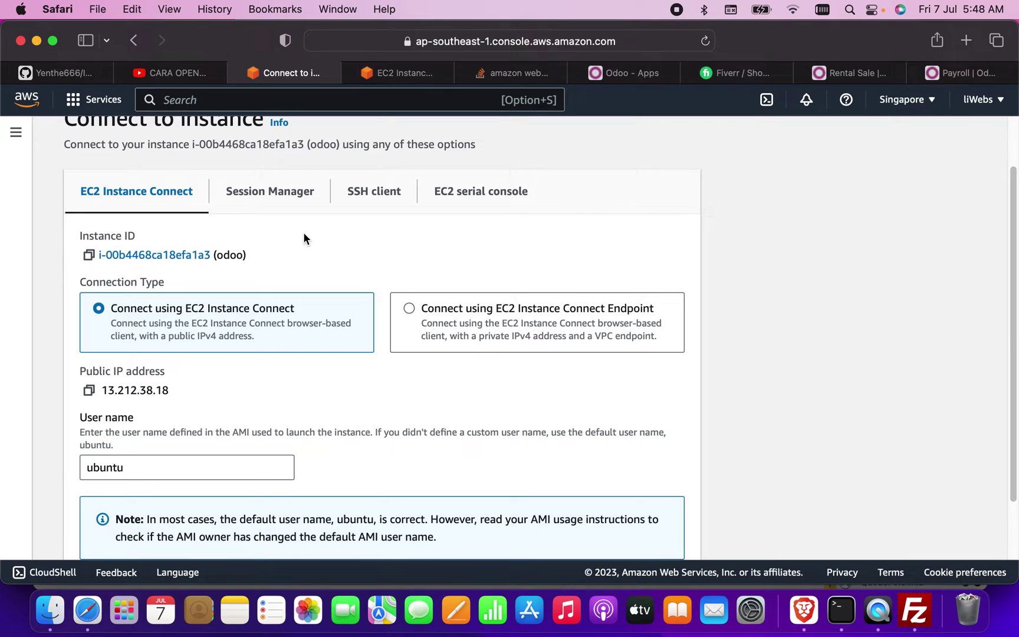
{"action": "left_click", "coordinate": [393, 76]}
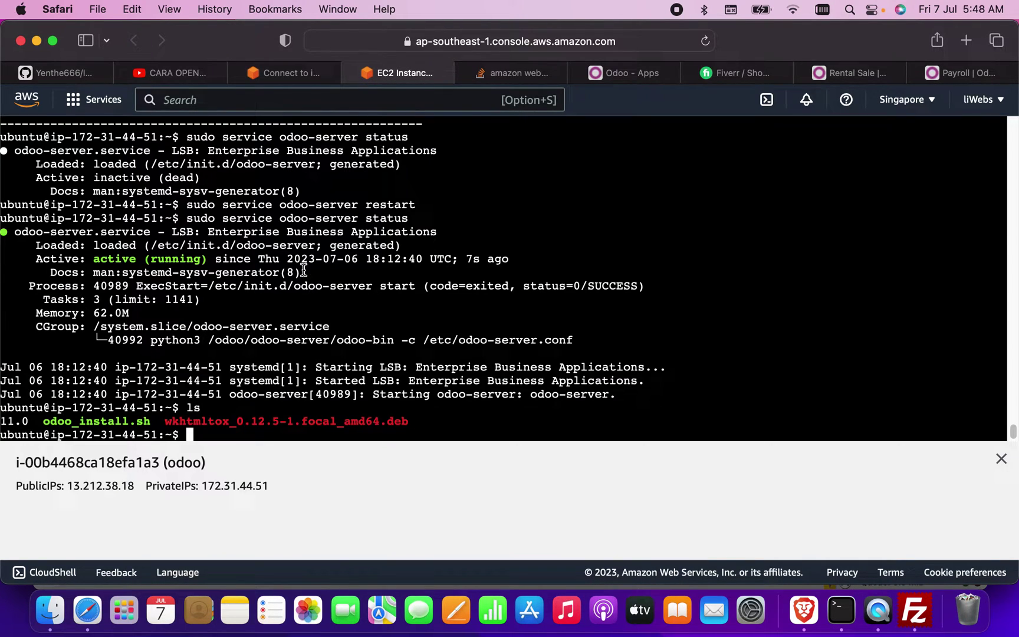
{"action": "left_click", "coordinate": [300, 74]}
{"action": "scroll", "coordinate": [221, 442], "scroll_direction": "down", "scroll_amount": 3}
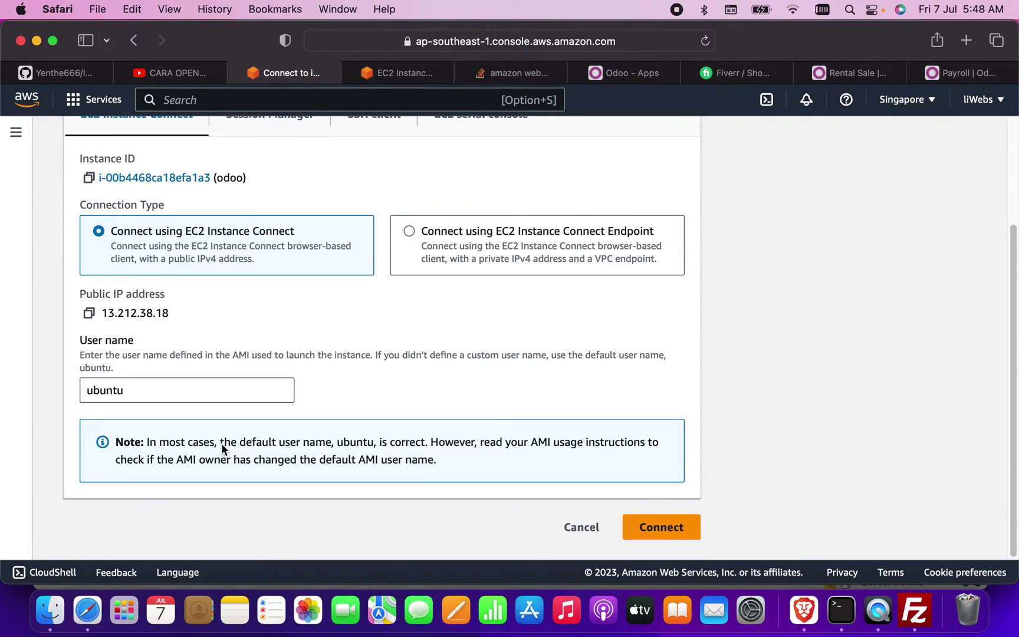
{"action": "left_click", "coordinate": [658, 531]}
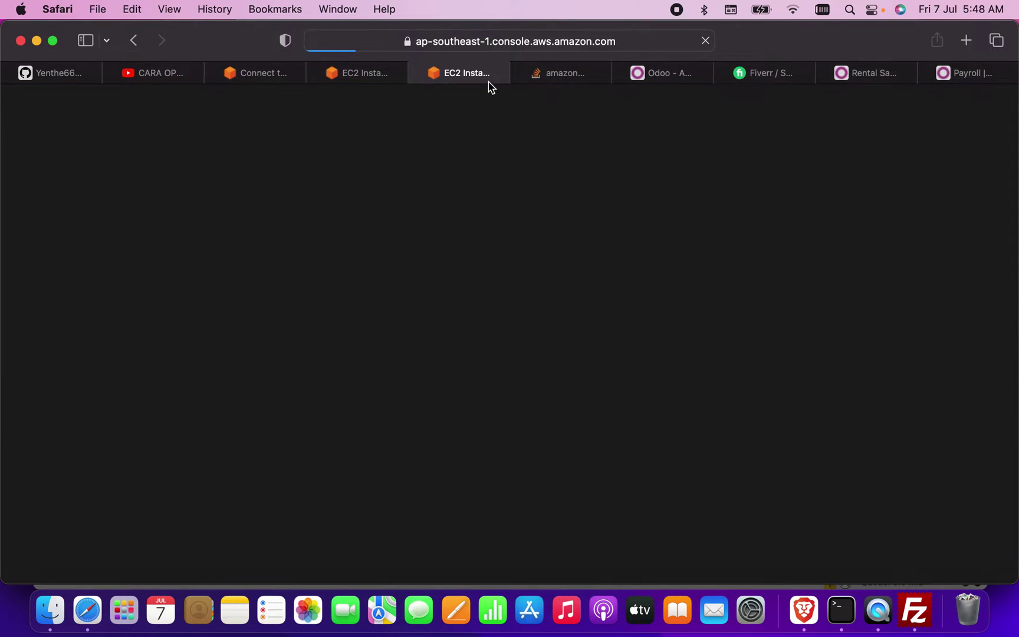
{"action": "left_click", "coordinate": [313, 74]}
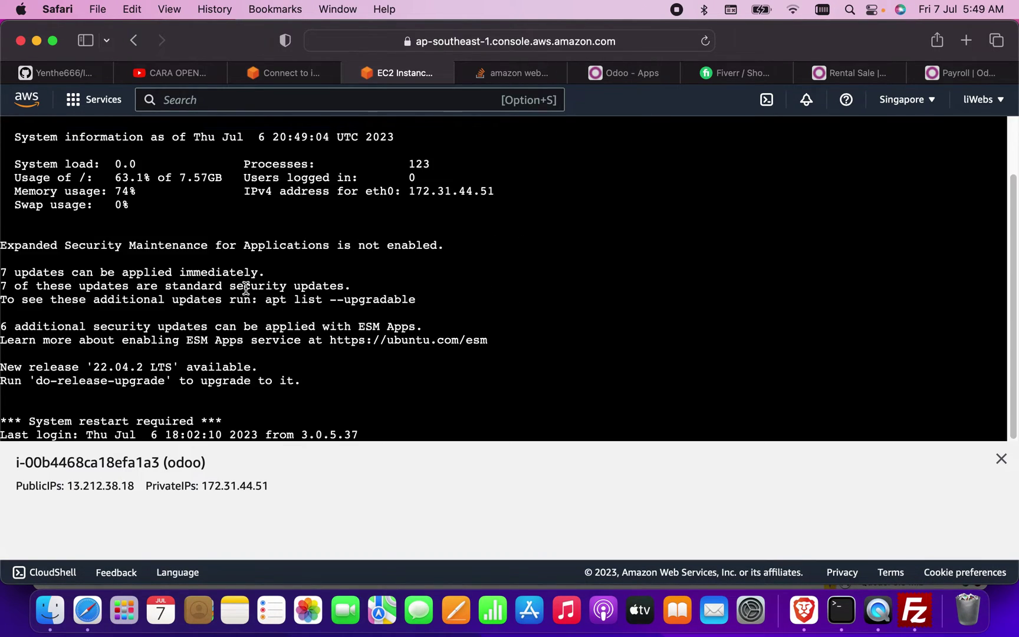
Change the terminal's directory to /odoo/custom/addons/ and go up one level to /odoo/custom.
{"action": "type", "text": "cd "}
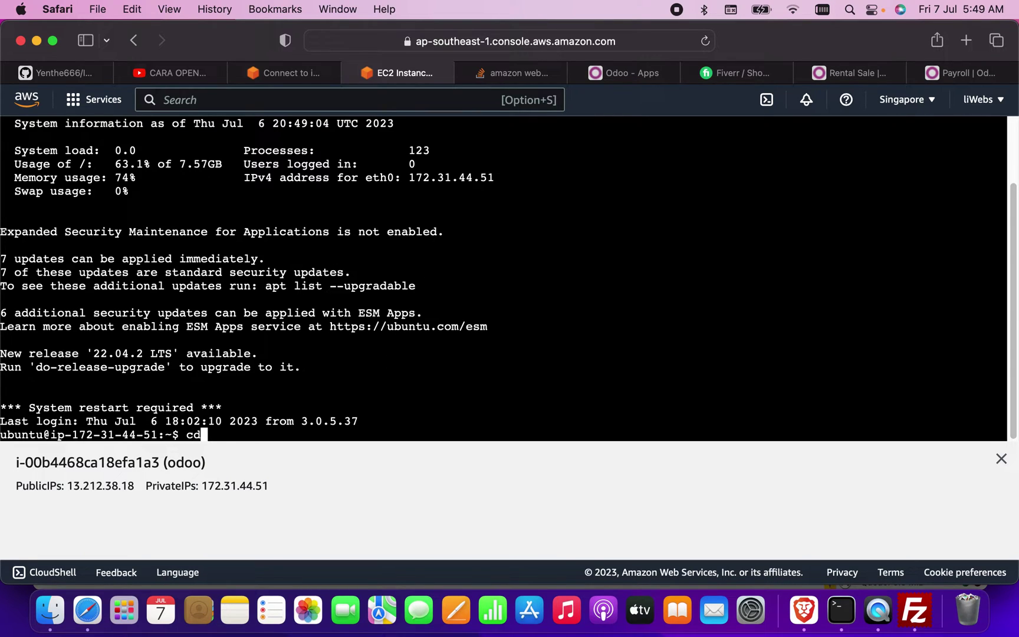
{"action": "type", "text": "/odoo/custom/ad"}
{"action": "key", "text": "Tab"}
{"action": "key", "text": "Return"}
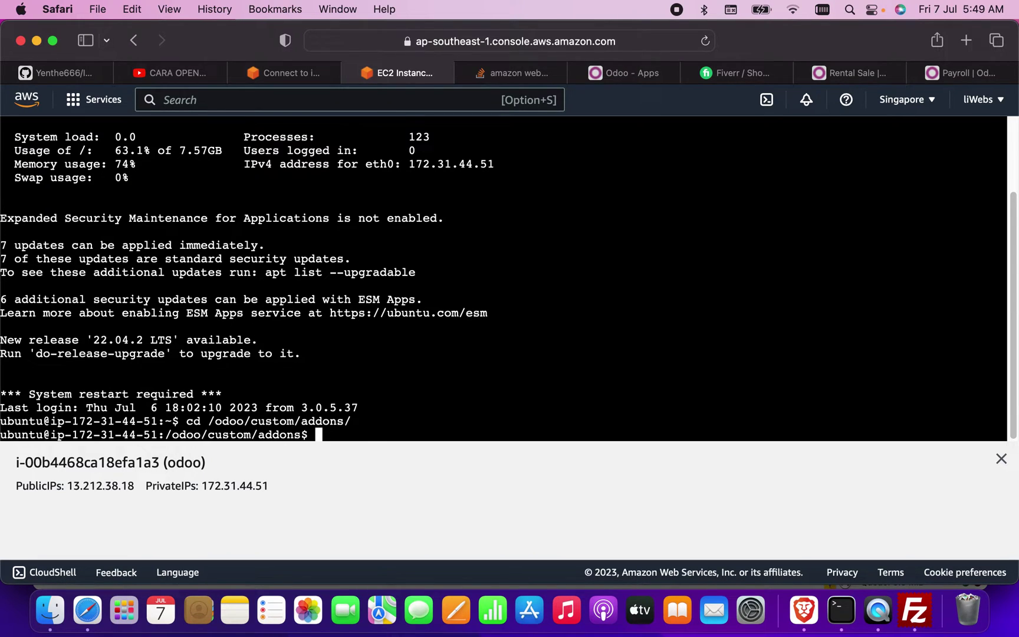
{"action": "type", "text": "cd .."}
{"action": "key", "text": "Return"}
Try to open up the addons folder's permissions with sudo chmod -r 777 addons/.
{"action": "type", "text": "sudo ch"}
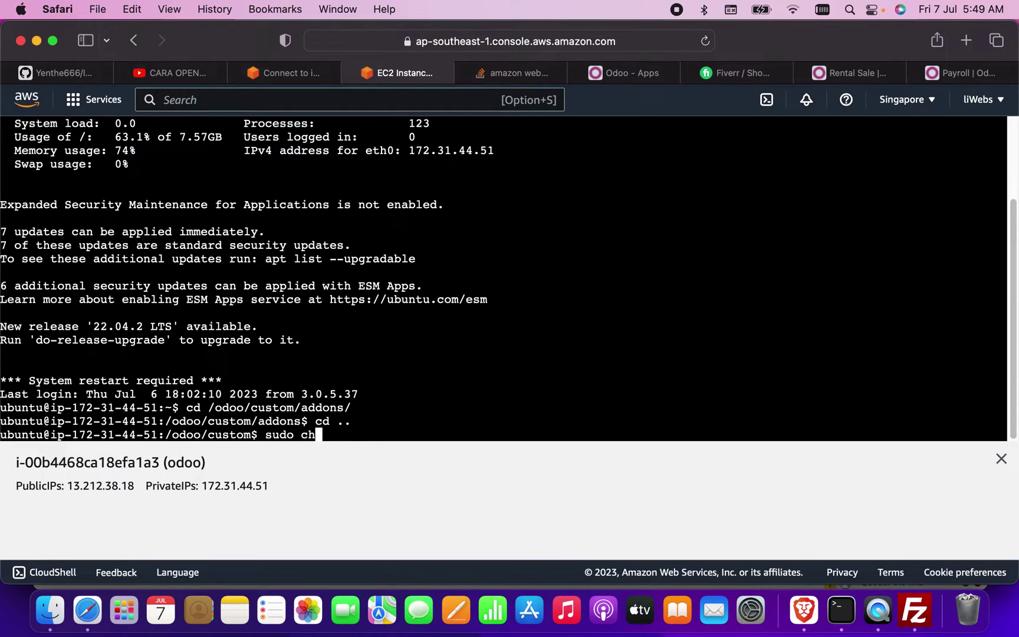
{"action": "type", "text": "mod -r 777 addons/"}
{"action": "key", "text": "Return"}
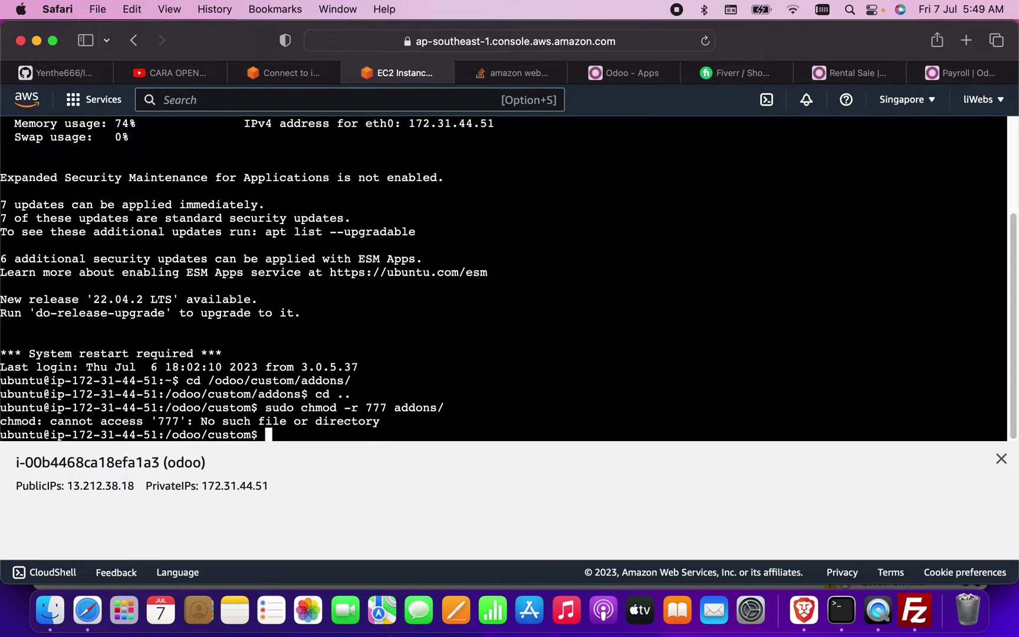
Recall the chmod command, remove its -r option and run it as sudo chmod 777 addons/.
{"action": "key", "text": "Up"}
{"action": "key", "text": "Left"}
{"action": "key", "text": "Left"}
{"action": "key", "text": "Left"}
{"action": "key", "text": "Left"}
{"action": "key", "text": "Left"}
{"action": "key", "text": "Left"}
{"action": "key", "text": "Left"}
{"action": "key", "text": "Left"}
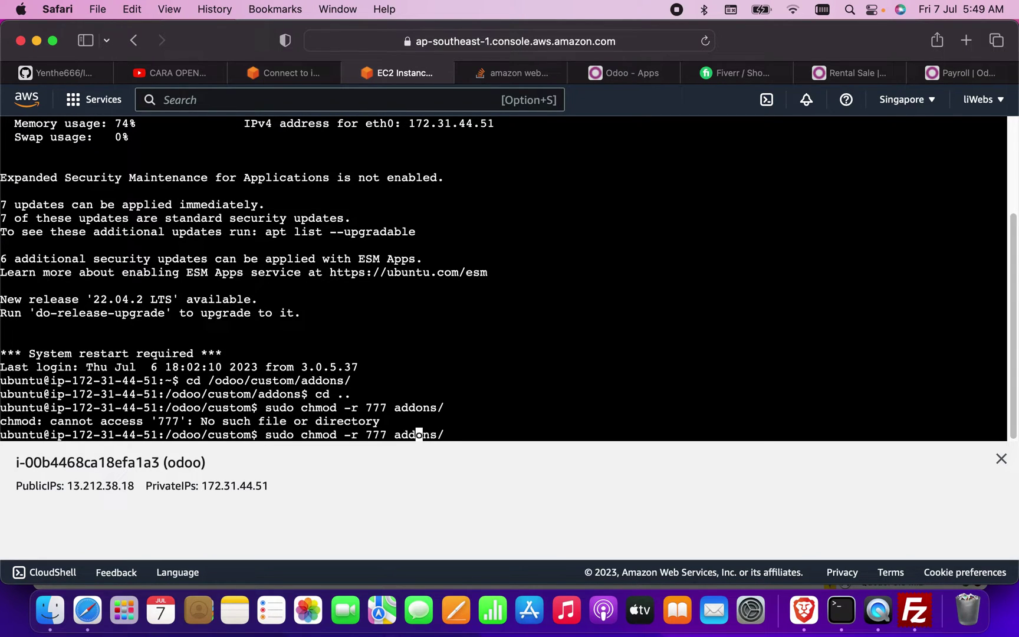
{"action": "key", "text": "Left"}
{"action": "key", "text": "Left"}
{"action": "key", "text": "Left"}
{"action": "key", "text": "Left"}
{"action": "key", "text": "Left"}
{"action": "key", "text": "Right"}
{"action": "key", "text": "BackSpace"}
{"action": "key", "text": "BackSpace"}
{"action": "key", "text": "BackSpace"}
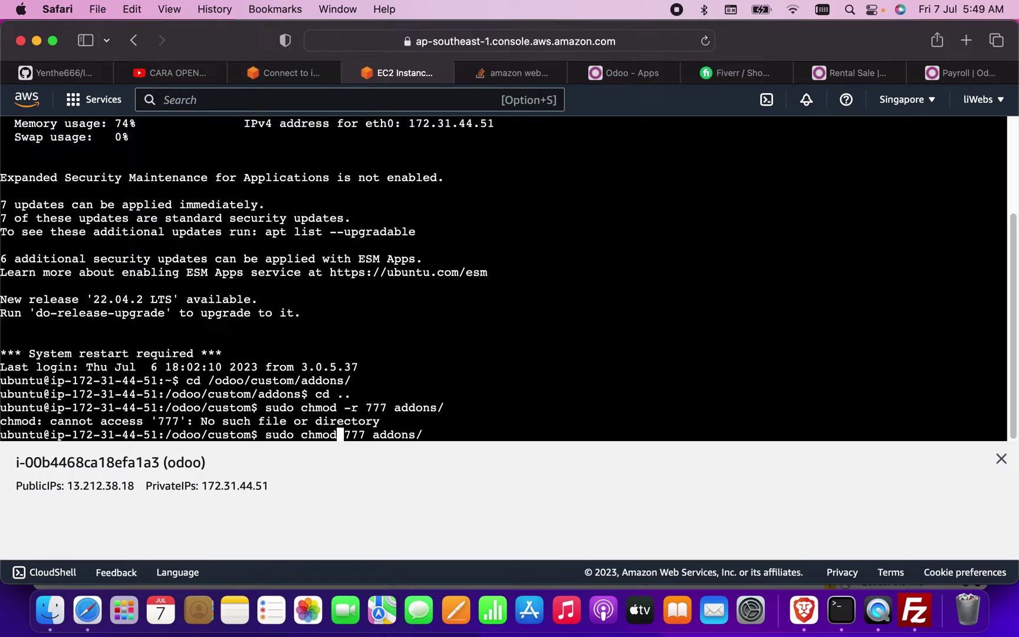
{"action": "key", "text": "Return"}
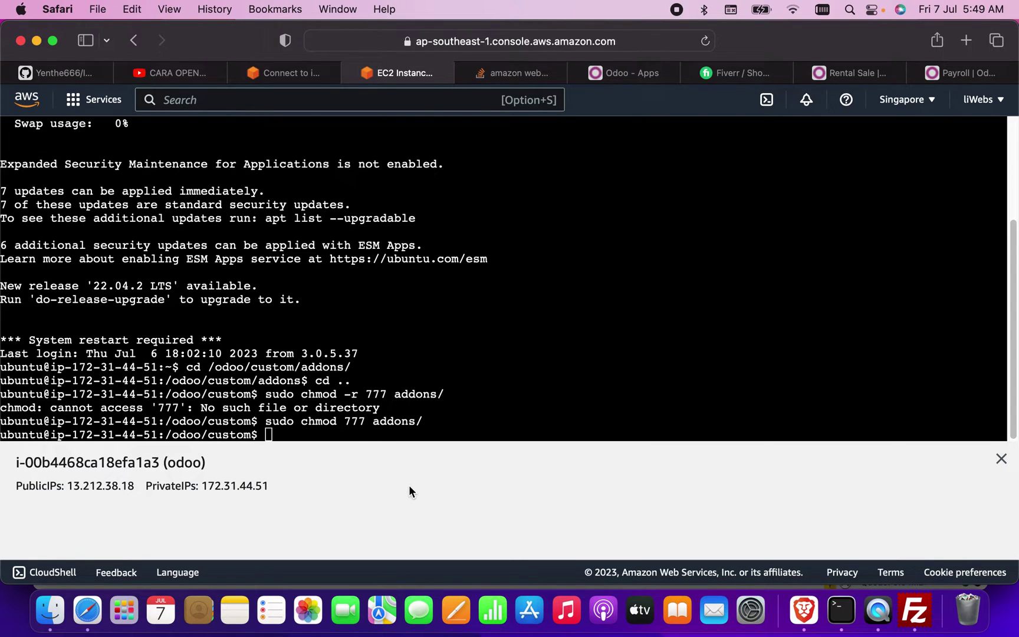
Switch to FileZilla and upload the local odoo_sale_rental folder to the remote /odoo/custom/addons directory.
{"action": "left_click", "coordinate": [934, 584]}
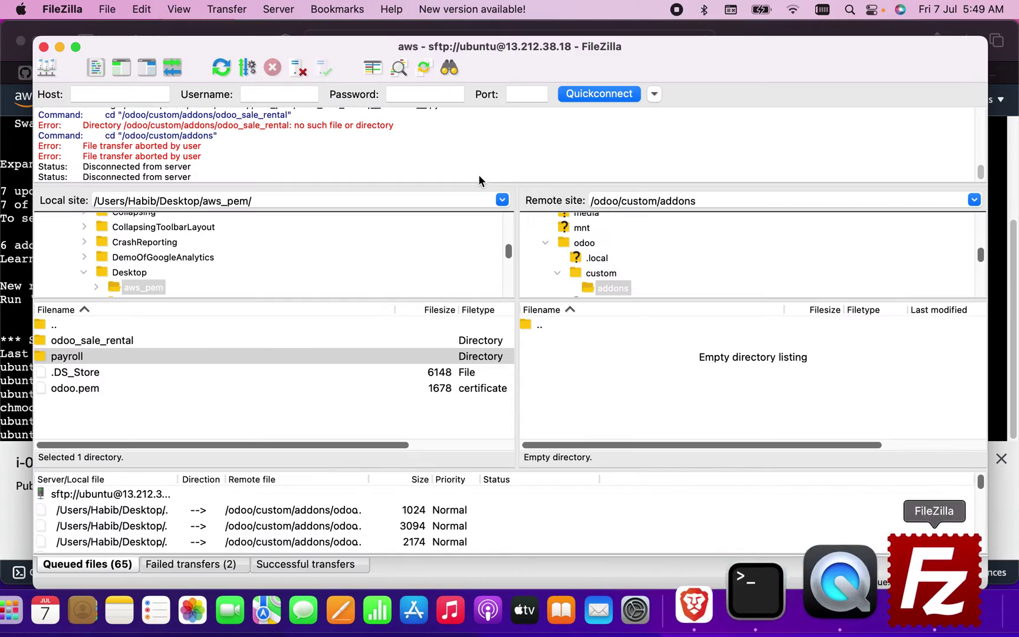
{"action": "left_click", "coordinate": [94, 342]}
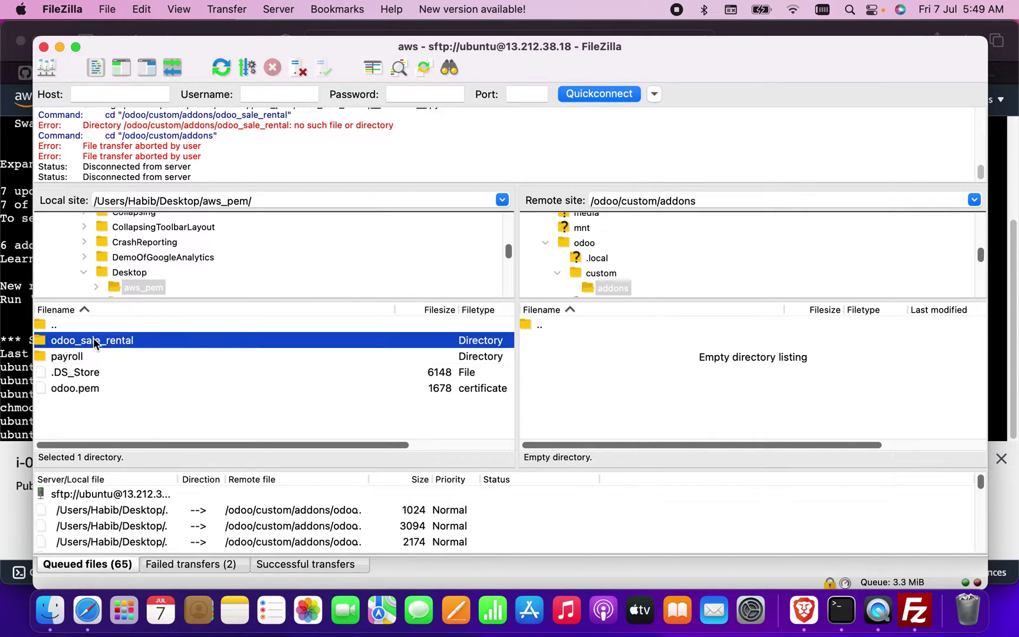
{"action": "left_click_drag", "start_coordinate": [94, 343], "coordinate": [618, 351]}
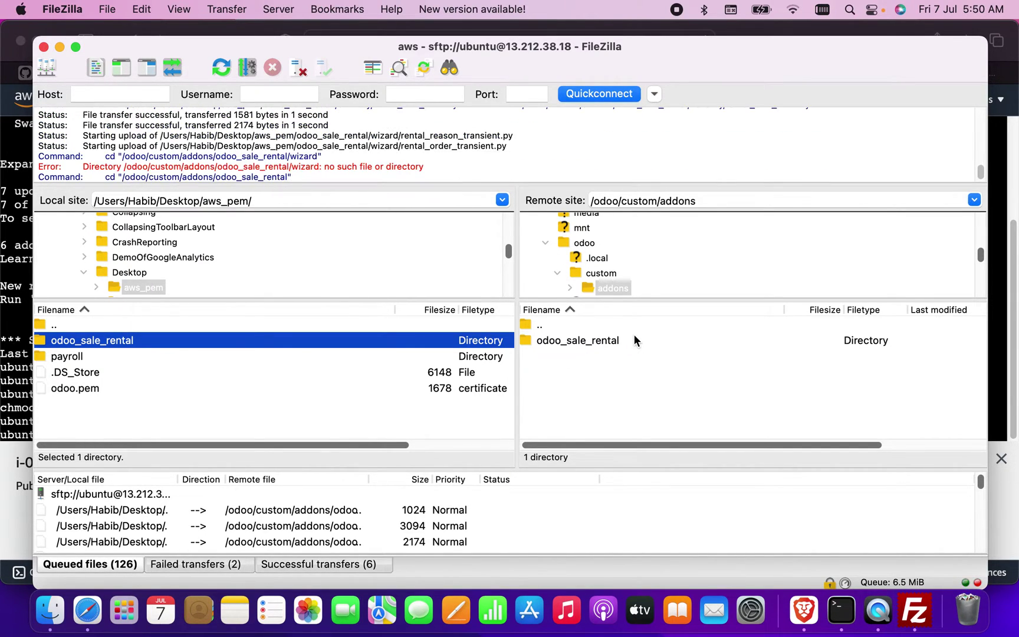
Upload the local payroll folder to the remote /odoo/custom/addons directory and refresh the remote listing.
{"action": "left_click", "coordinate": [65, 357]}
{"action": "left_click_drag", "start_coordinate": [66, 359], "coordinate": [620, 389]}
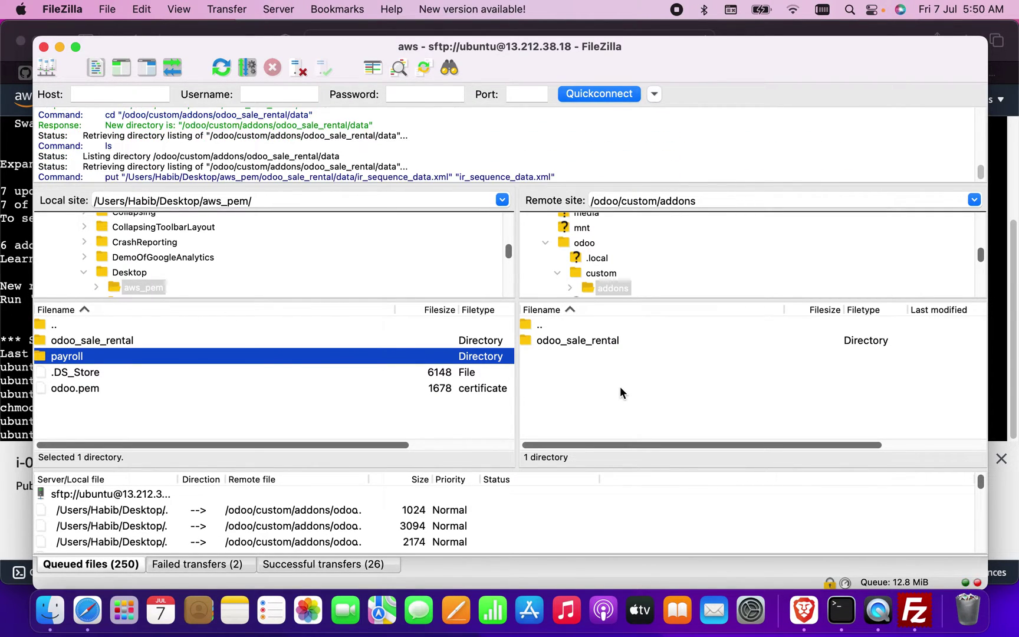
{"action": "right_click", "coordinate": [620, 392]}
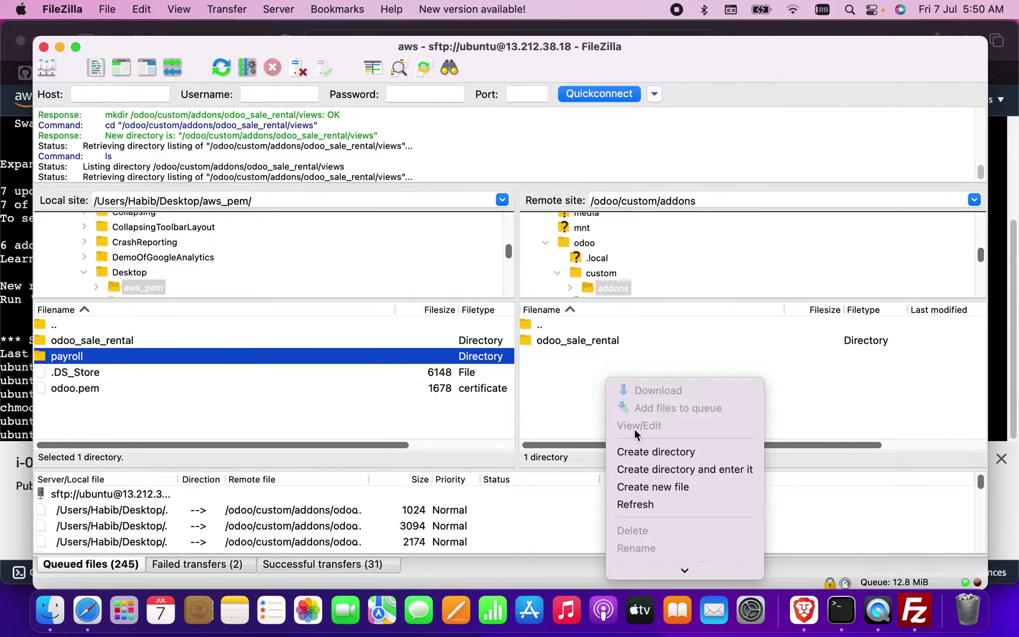
{"action": "left_click", "coordinate": [639, 504]}
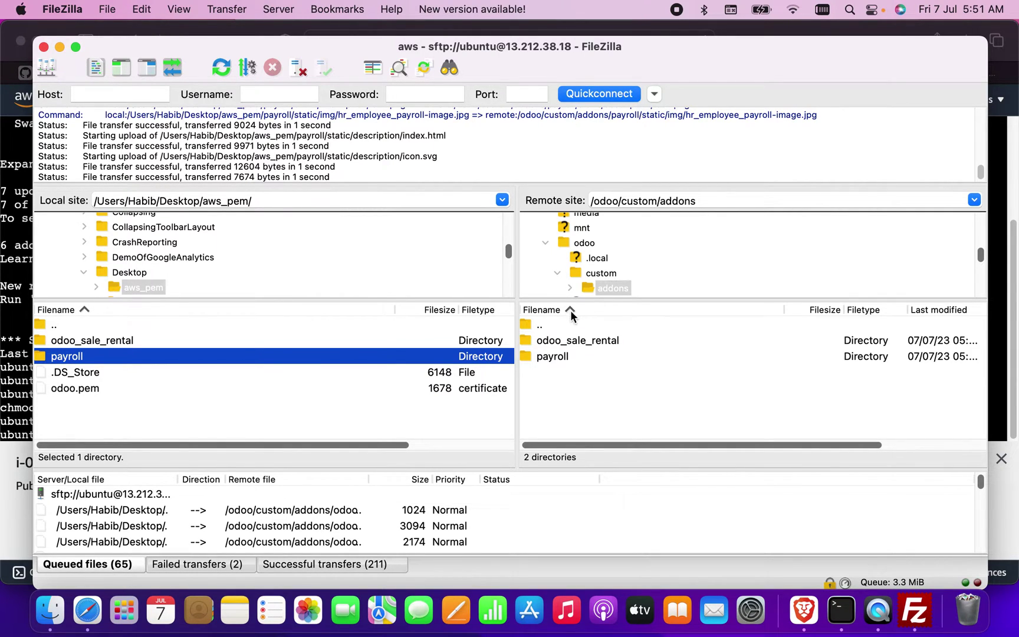
Switch to the EC2 terminal in Safari, enter the addons/ directory with cd and list its contents with ls.
{"action": "left_click", "coordinate": [17, 332]}
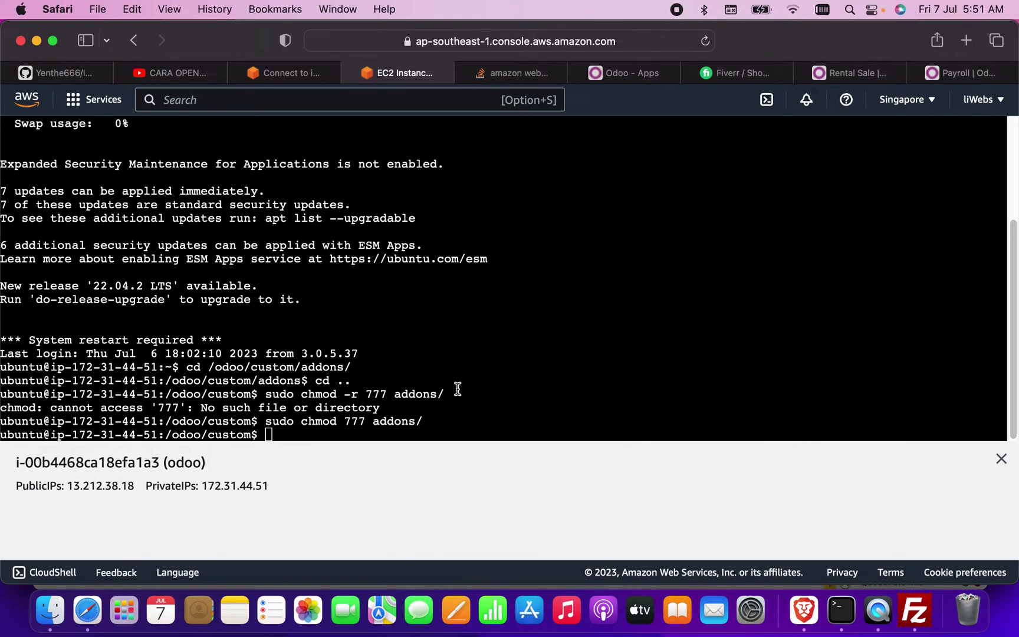
{"action": "type", "text": "cd addons/"}
{"action": "key", "text": "Return"}
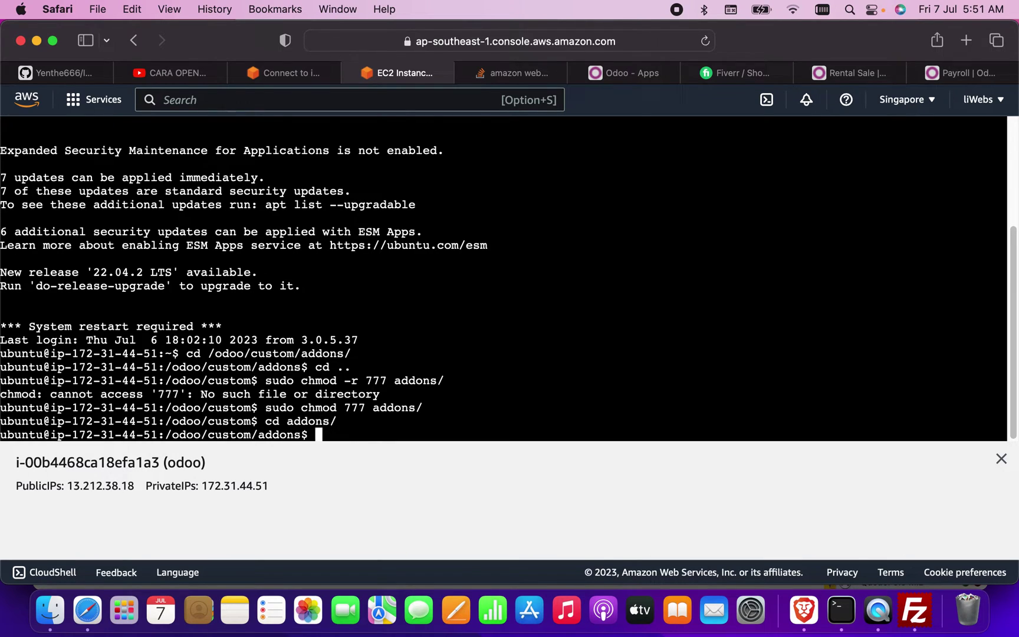
{"action": "type", "text": "ls"}
{"action": "key", "text": "Return"}
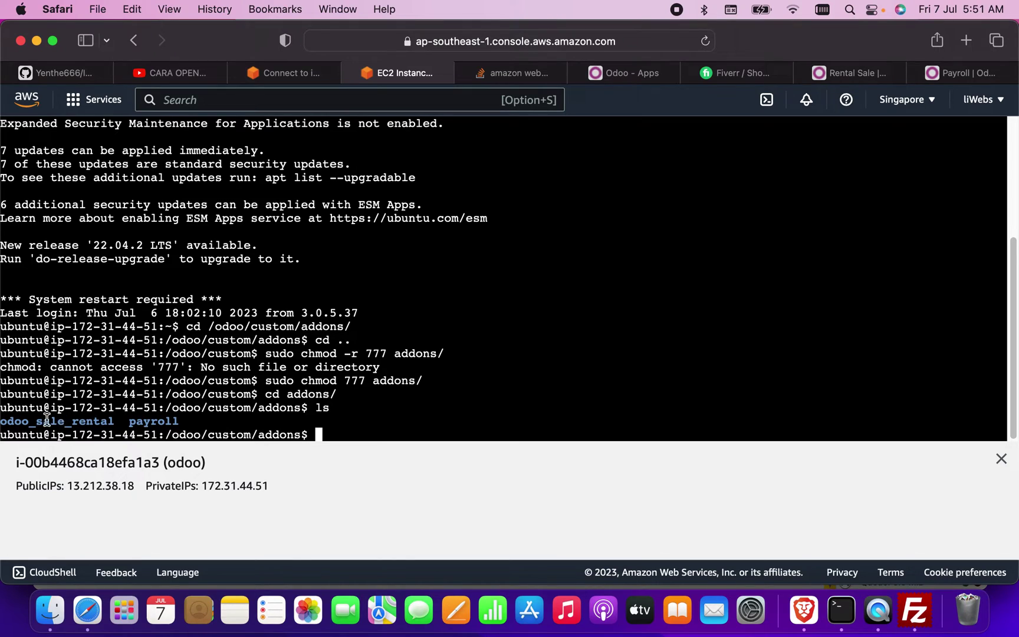
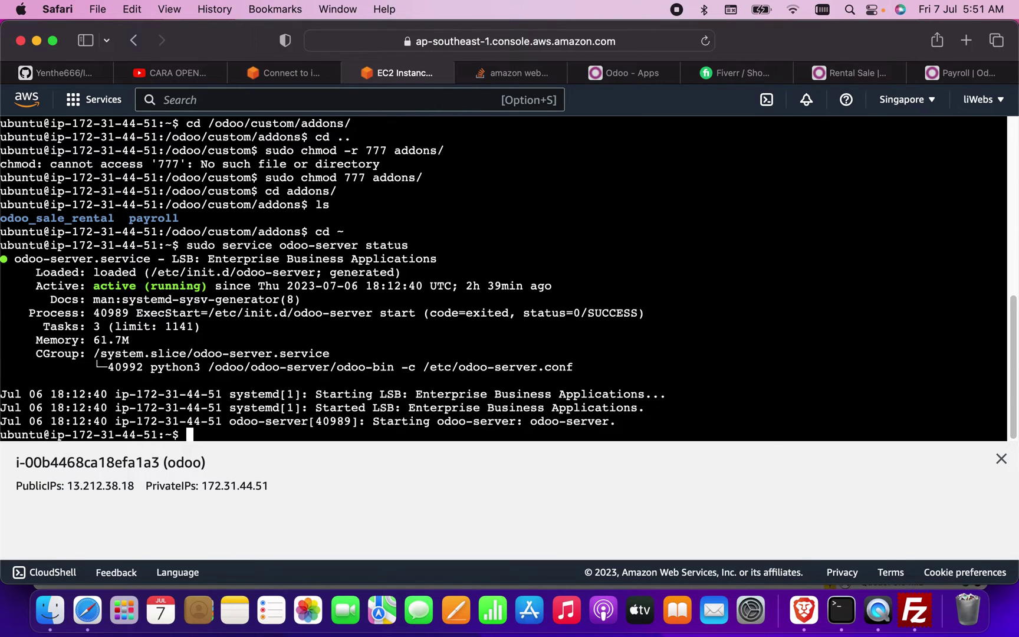
Recall the service status command and run it as sudo service odoo-server stop.
{"action": "key", "text": "Up"}
{"action": "key", "text": "BackSpace"}
{"action": "key", "text": "BackSpace"}
{"action": "key", "text": "BackSpace"}
{"action": "key", "text": "BackSpace"}
{"action": "key", "text": "BackSpace"}
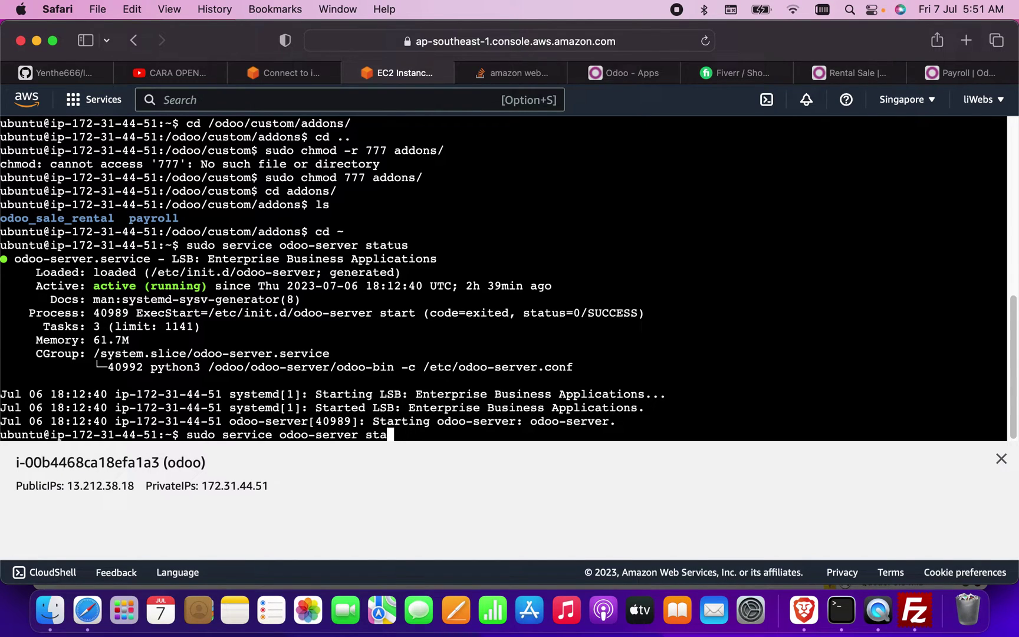
{"action": "type", "text": "top"}
{"action": "key", "text": "Return"}
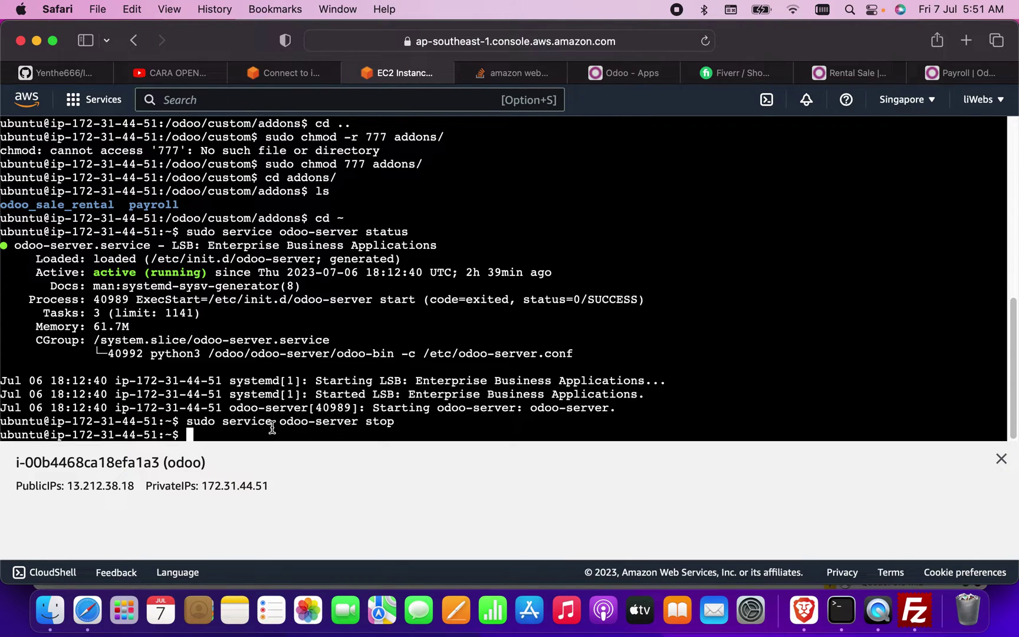
Reload the Odoo Apps page to test the stop, and check the service in the terminal with sudo service odoo-server status.
{"action": "left_click", "coordinate": [634, 74]}
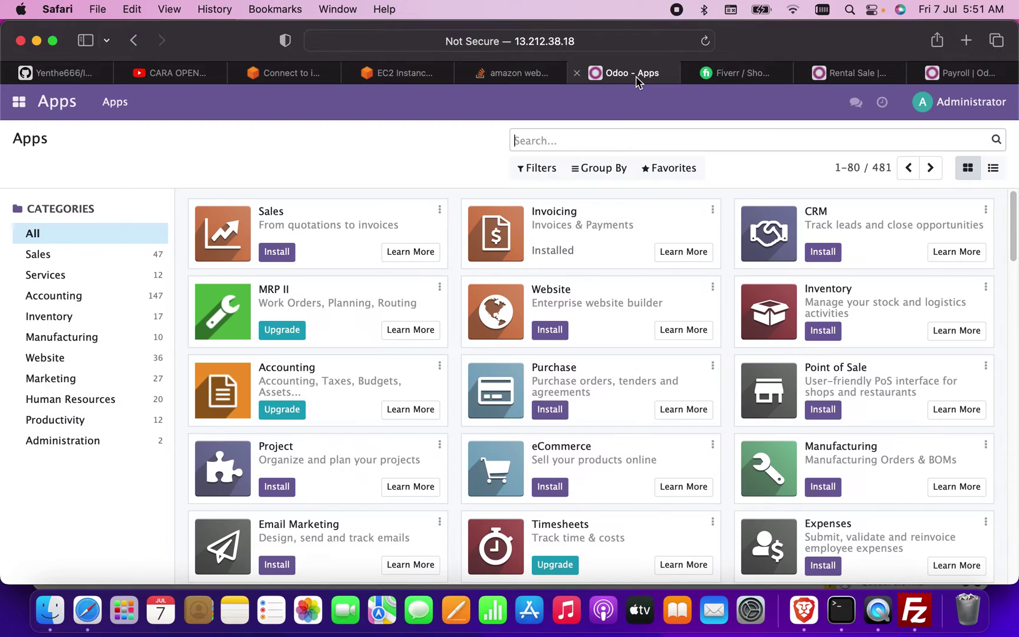
{"action": "left_click", "coordinate": [705, 40]}
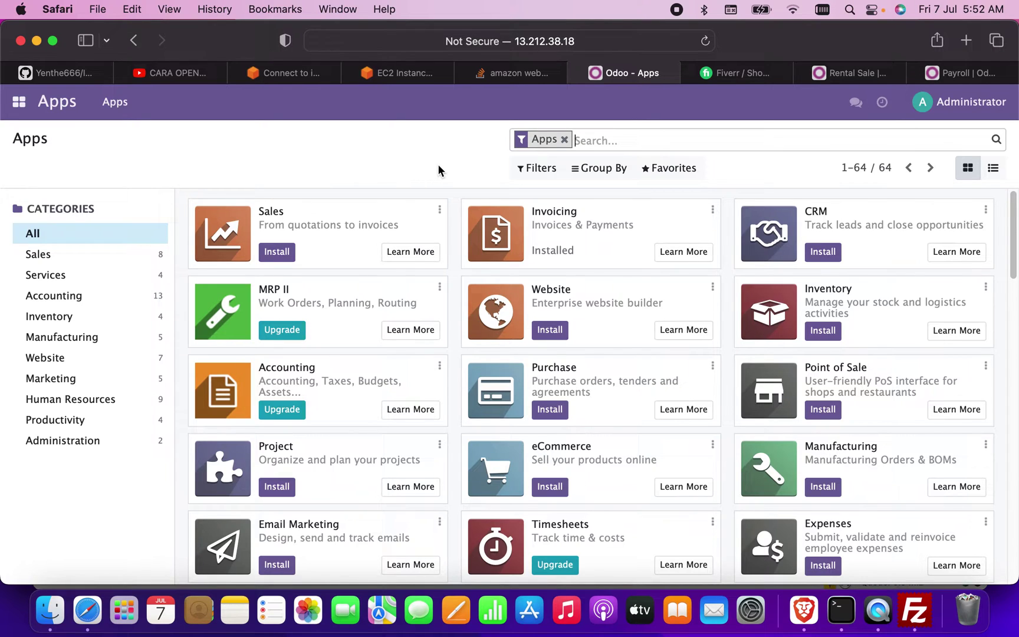
{"action": "left_click", "coordinate": [407, 73]}
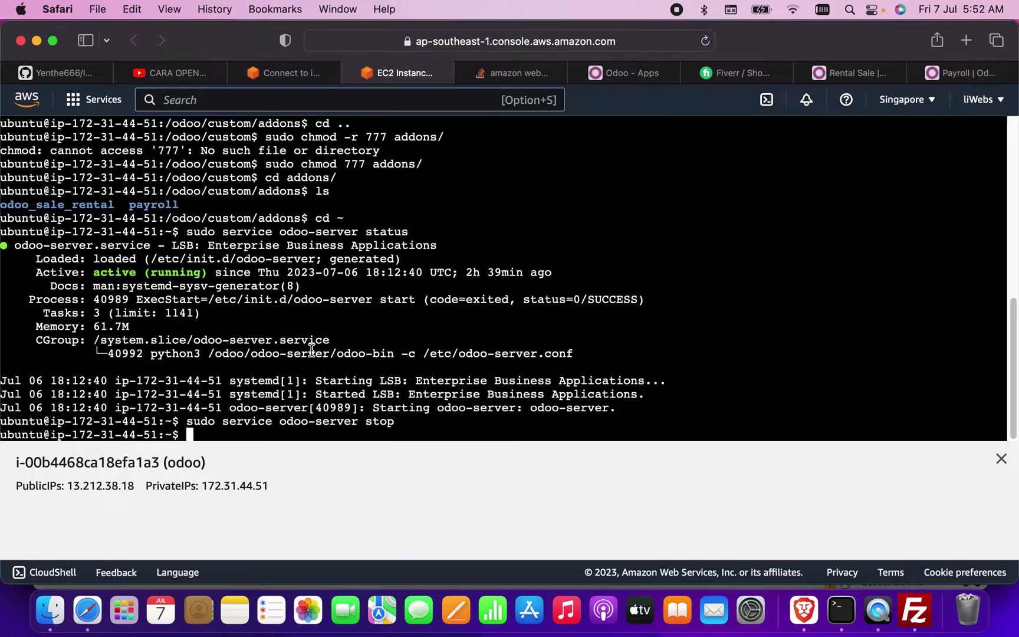
{"action": "key", "text": "Up"}
{"action": "key", "text": "Up"}
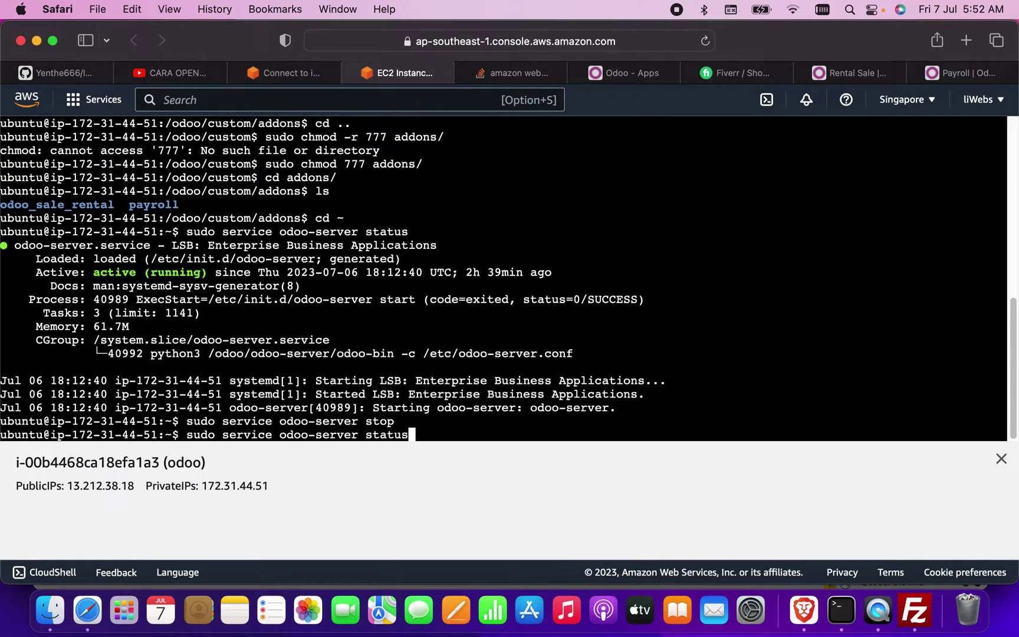
{"action": "key", "text": "Return"}
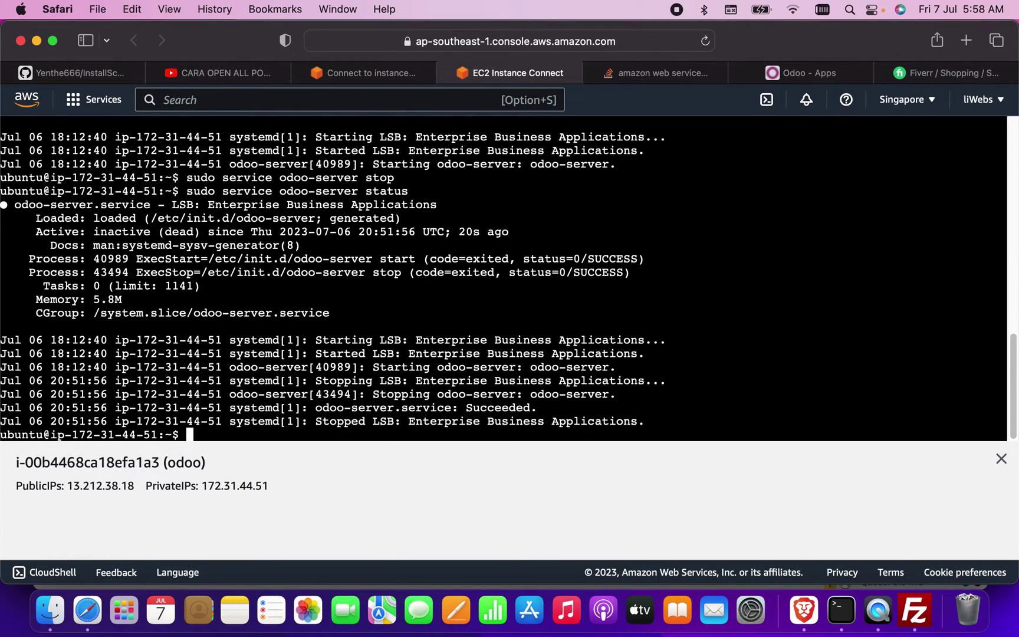
List the running Odoo processes with ps aux | grep odoo.
{"action": "type", "text": "ps aux | grep "}
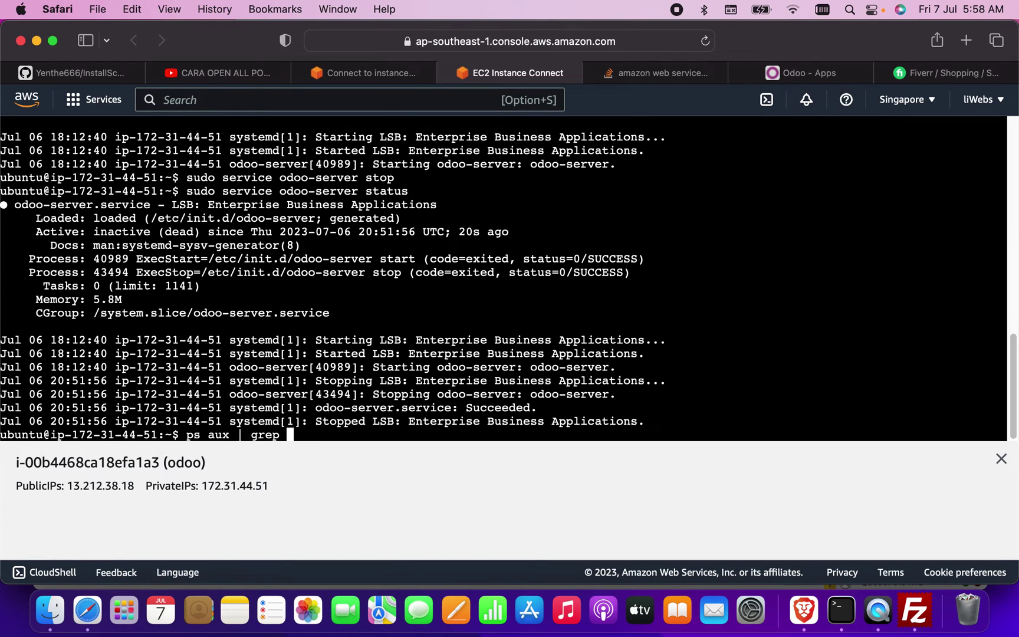
{"action": "type", "text": "odoo"}
{"action": "key", "text": "Return"}
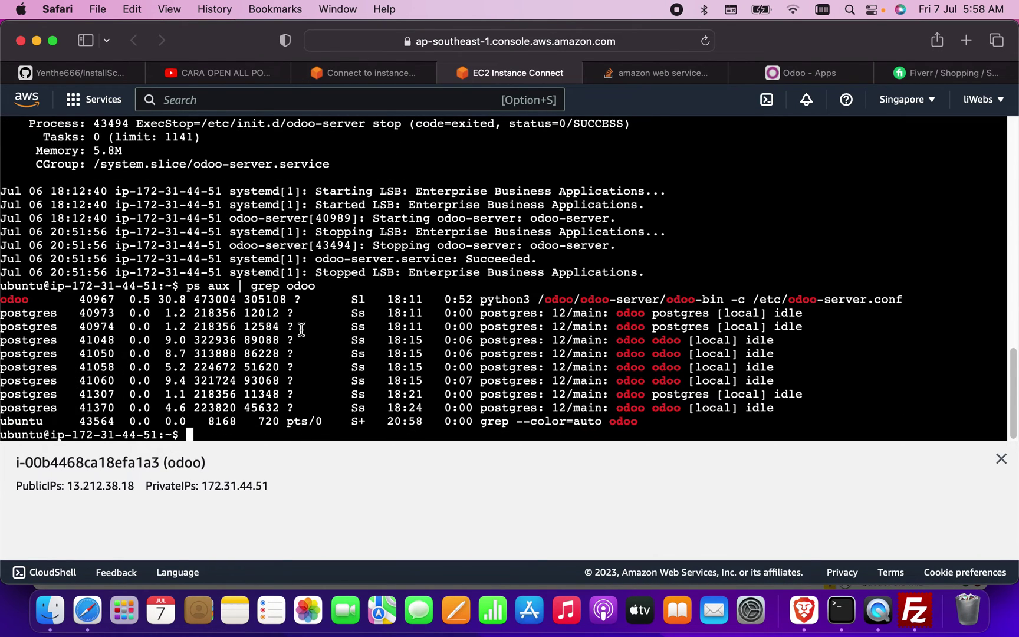
Kill the odoo user's python3 odoo-bin process with sudo kill -9 40967, copying the process ID from the list.
{"action": "double_click", "coordinate": [89, 300]}
{"action": "left_click", "coordinate": [360, 380]}
{"action": "type", "text": "sudo kill - "}
{"action": "type", "text": "9"}
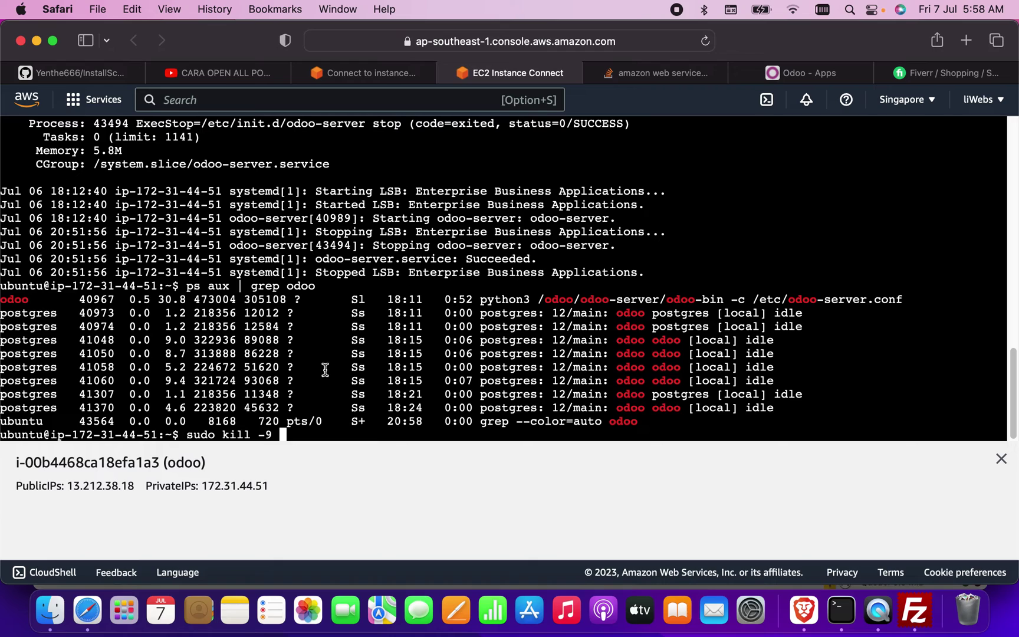
{"action": "double_click", "coordinate": [101, 299]}
{"action": "right_click", "coordinate": [101, 299]}
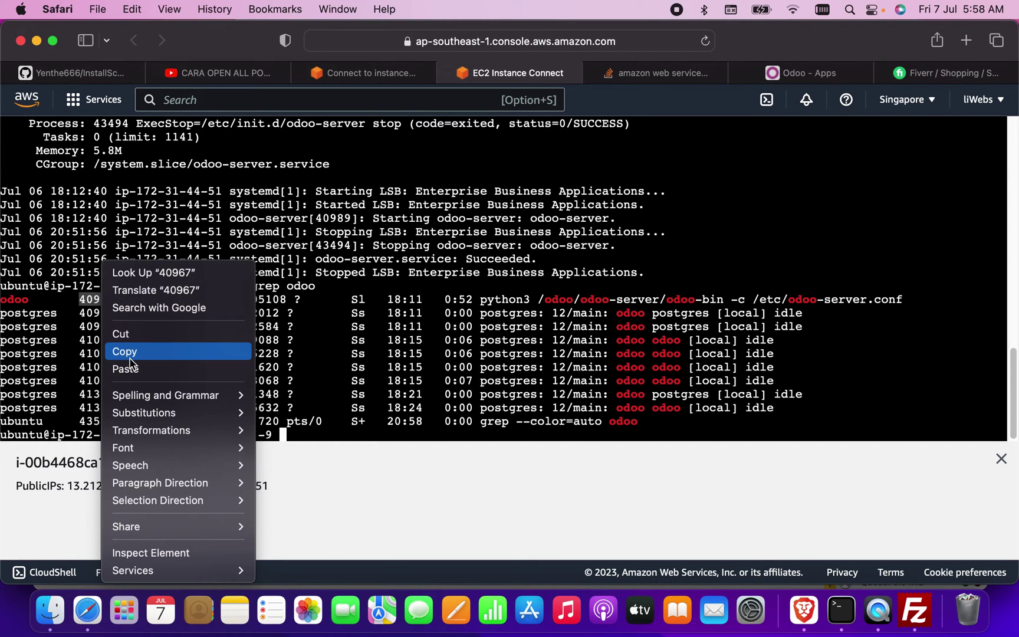
{"action": "left_click", "coordinate": [137, 357]}
{"action": "right_click", "coordinate": [396, 394]}
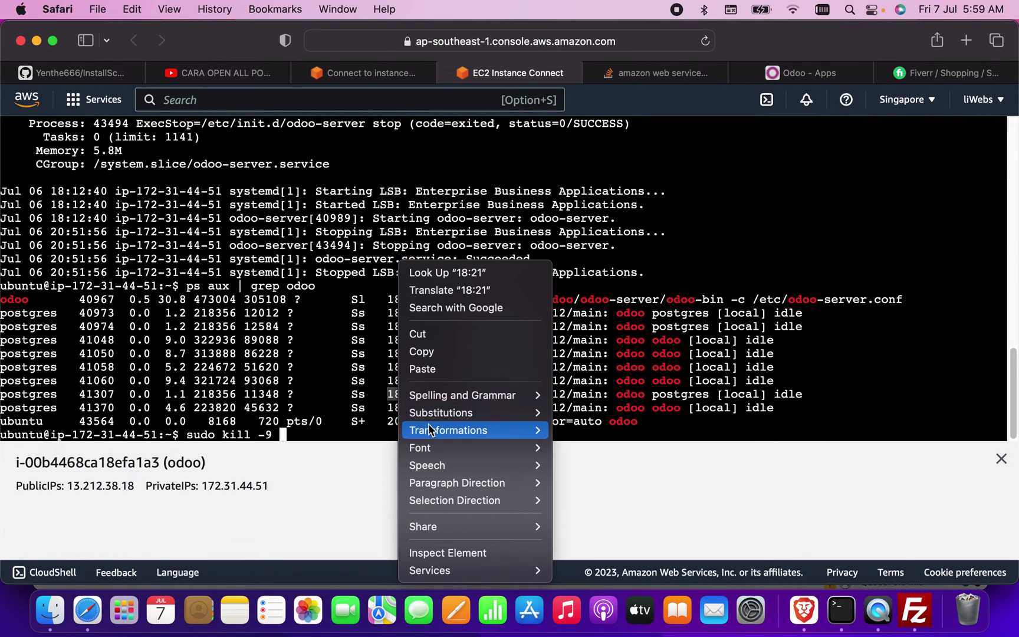
{"action": "left_click", "coordinate": [432, 370]}
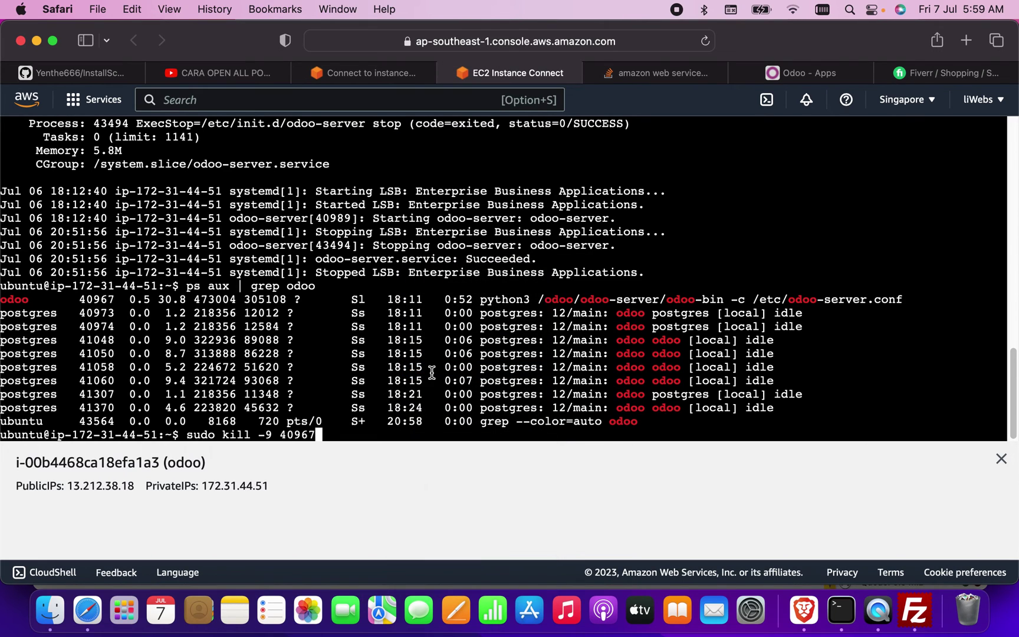
{"action": "key", "text": "Return"}
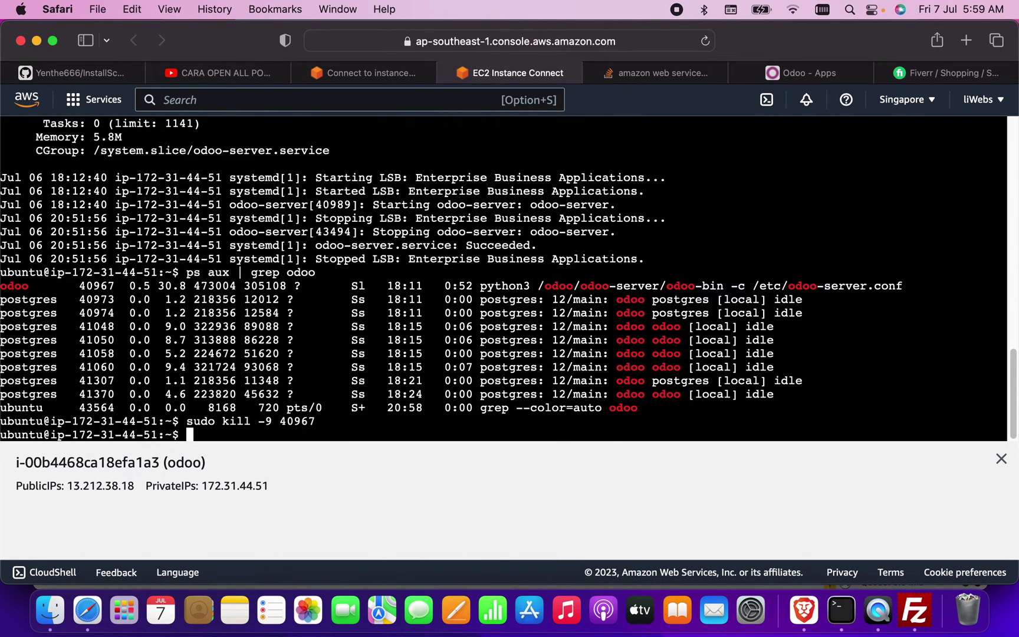
Rerun ps aux | grep odoo and reload the Odoo Apps page to test whether the server is down.
{"action": "key", "text": "Up"}
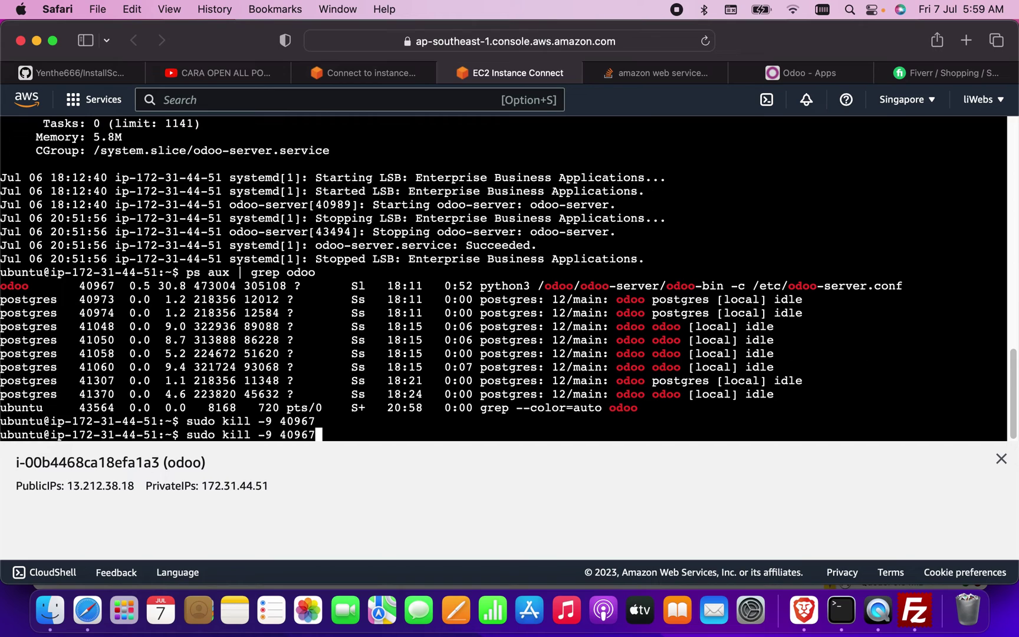
{"action": "key", "text": "Up"}
{"action": "key", "text": "Return"}
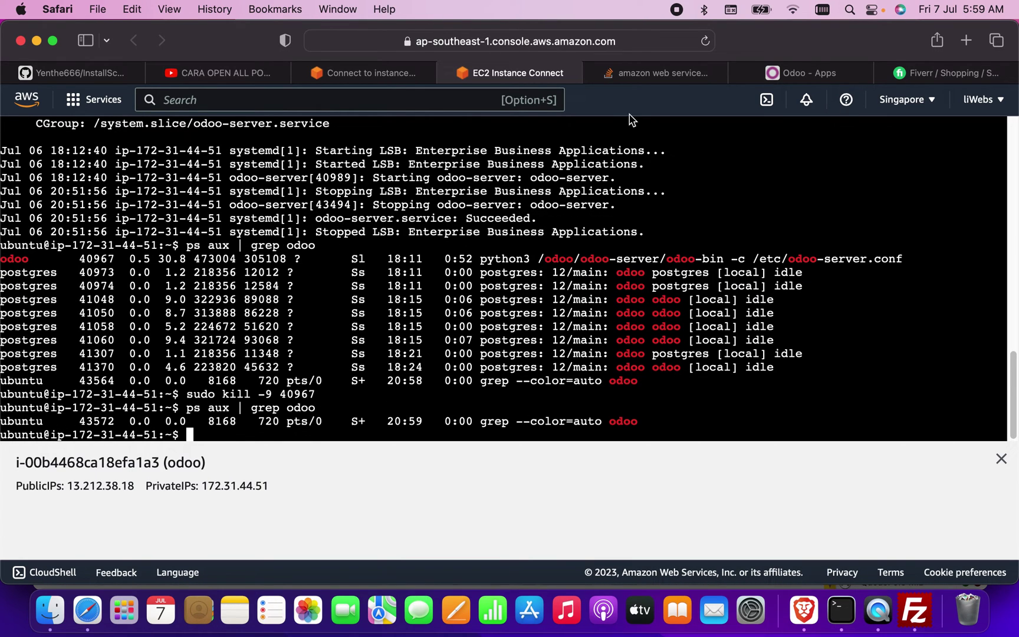
{"action": "left_click", "coordinate": [790, 72]}
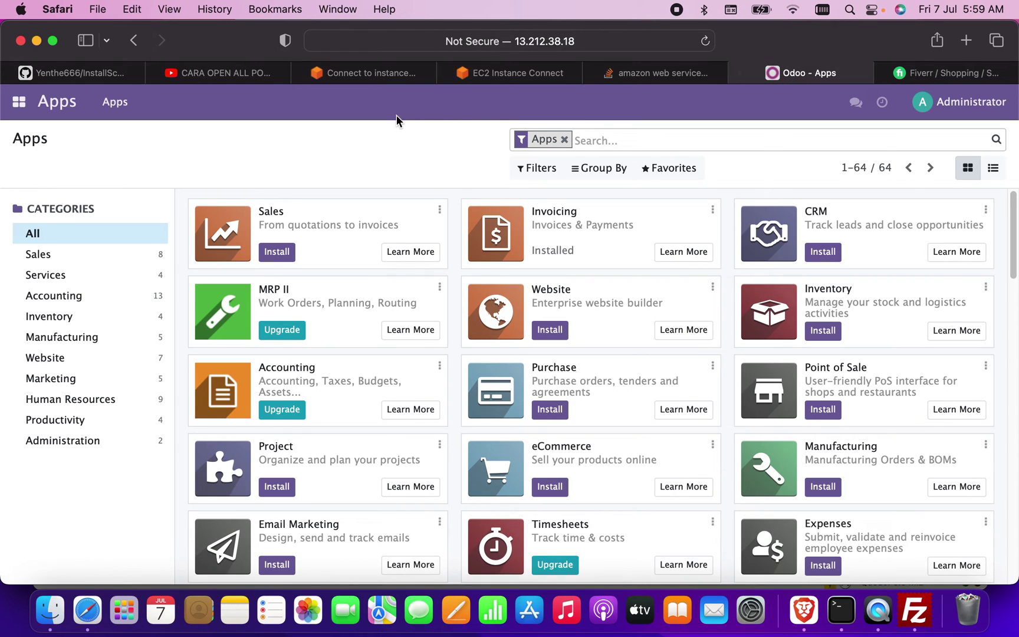
{"action": "left_click", "coordinate": [705, 41]}
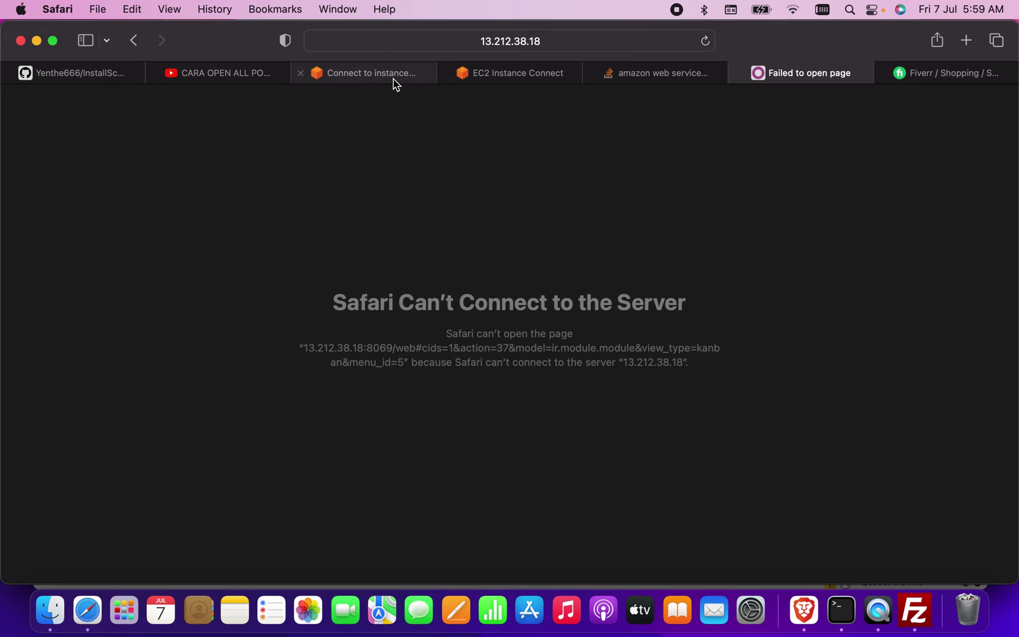
Return to the EC2 terminal and check the Odoo service again with sudo service odoo-server status.
{"action": "left_click", "coordinate": [491, 76]}
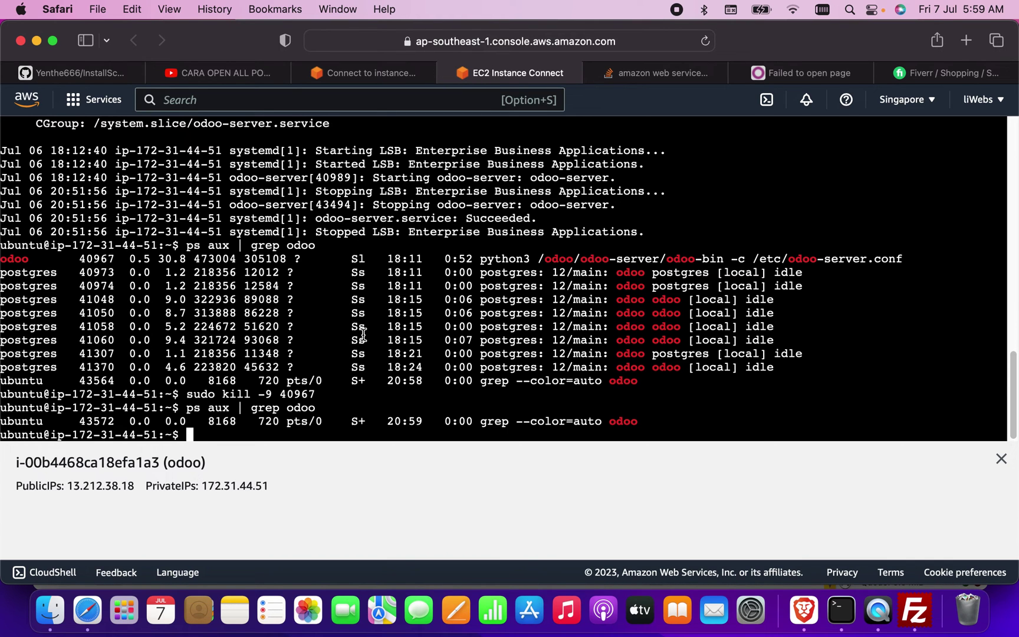
{"action": "key", "text": "Up"}
{"action": "key", "text": "Up"}
{"action": "key", "text": "Up"}
{"action": "key", "text": "Up"}
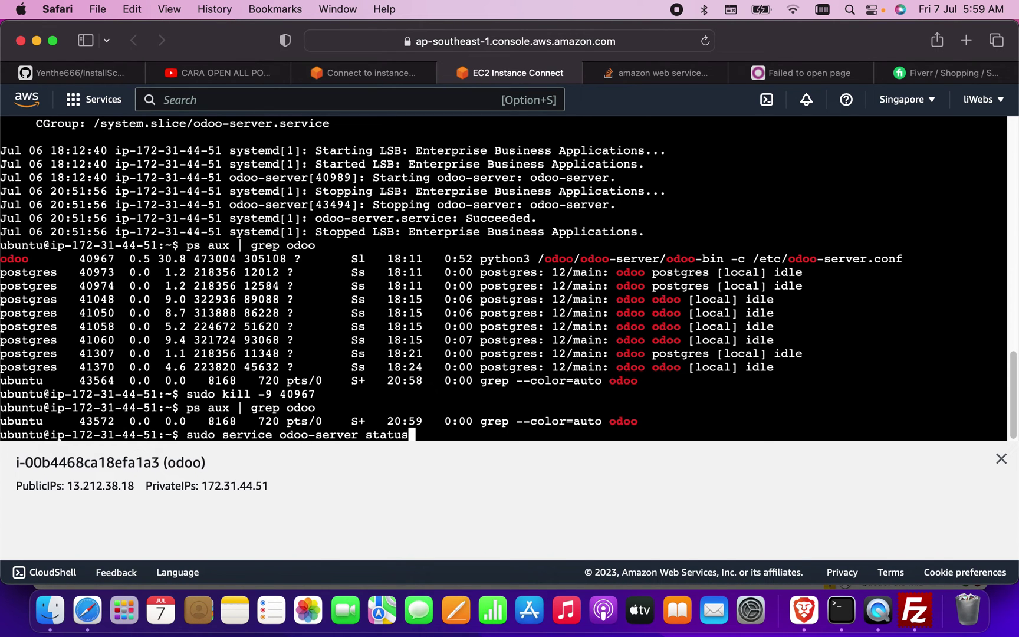
{"action": "key", "text": "Return"}
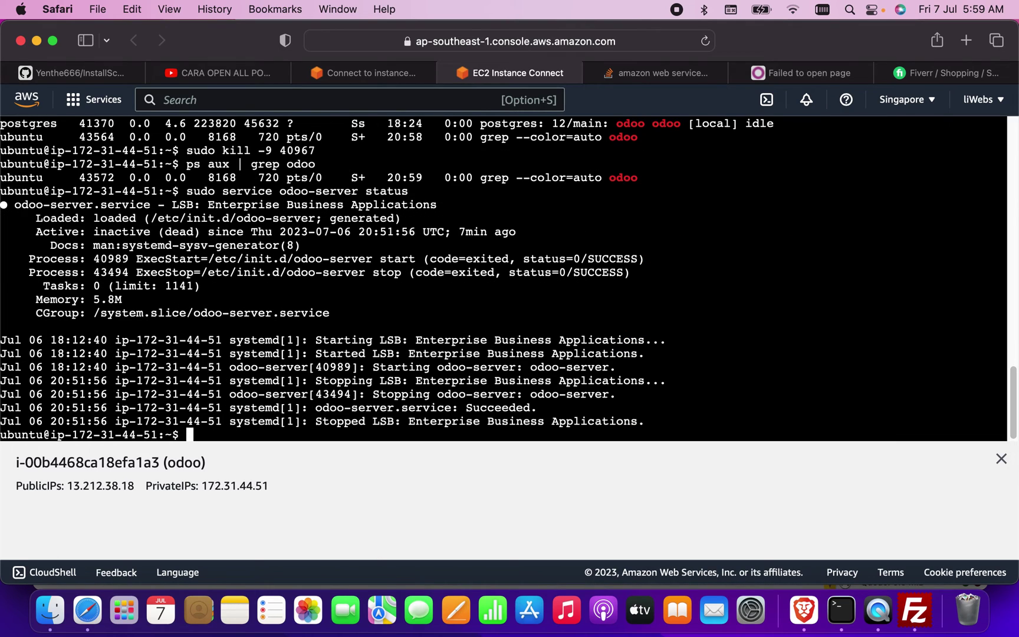
Recall the service command, change its action and run it as sudo service odoo-server restart.
{"action": "key", "text": "Up"}
{"action": "key", "text": "Up"}
{"action": "key", "text": "Up"}
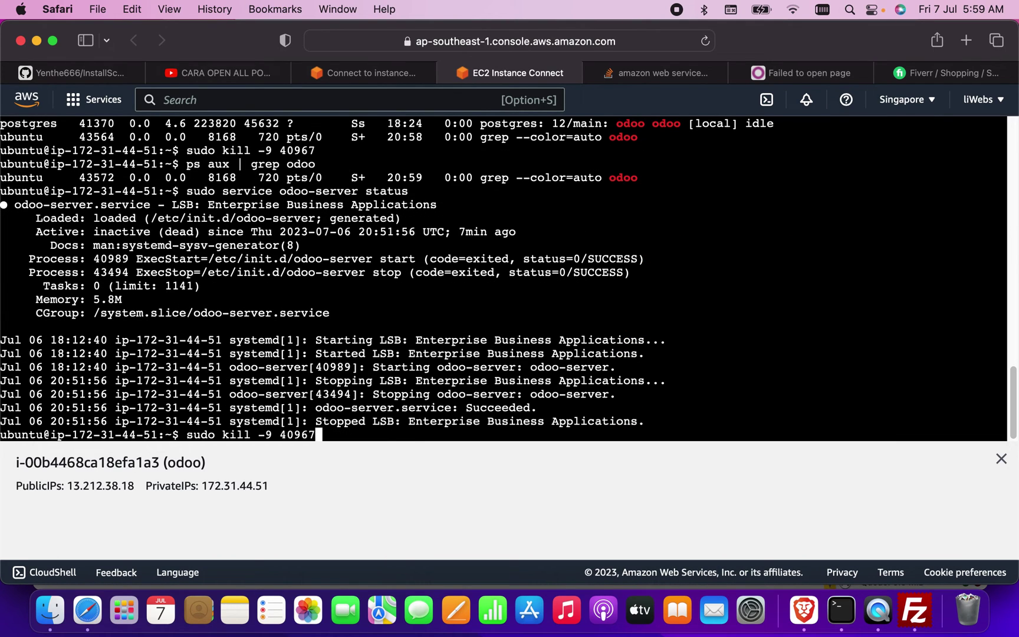
{"action": "key", "text": "Down"}
{"action": "key", "text": "Down"}
{"action": "key", "text": "BackSpace"}
{"action": "key", "text": "BackSpace"}
{"action": "key", "text": "BackSpace"}
{"action": "key", "text": "BackSpace"}
{"action": "type", "text": "op"}
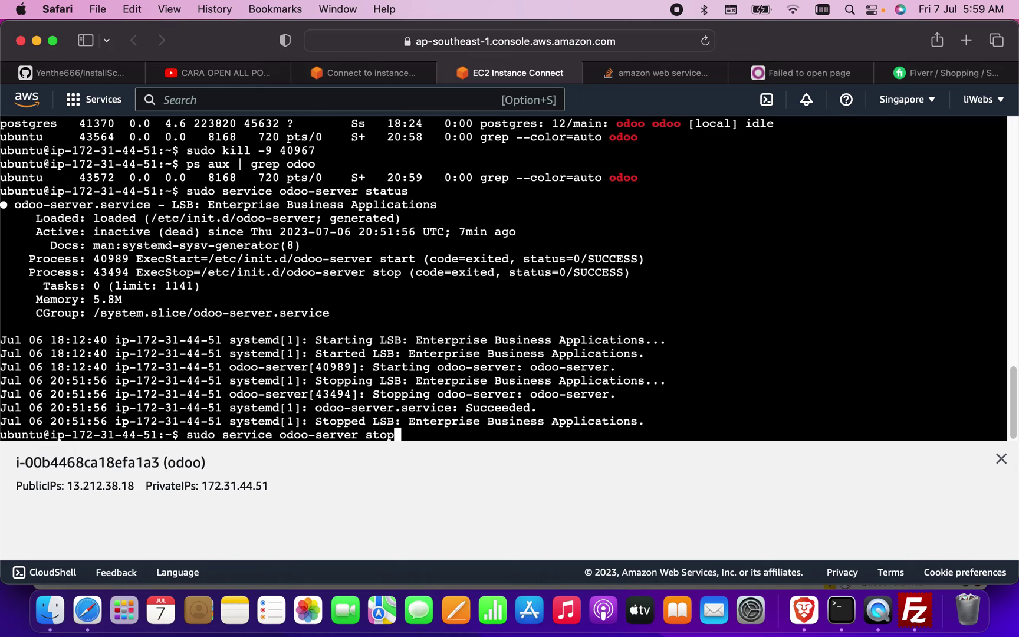
{"action": "key", "text": "BackSpace"}
{"action": "key", "text": "BackSpace"}
{"action": "key", "text": "BackSpace"}
{"action": "key", "text": "BackSpace"}
{"action": "type", "text": "restart"}
{"action": "key", "text": "Return"}
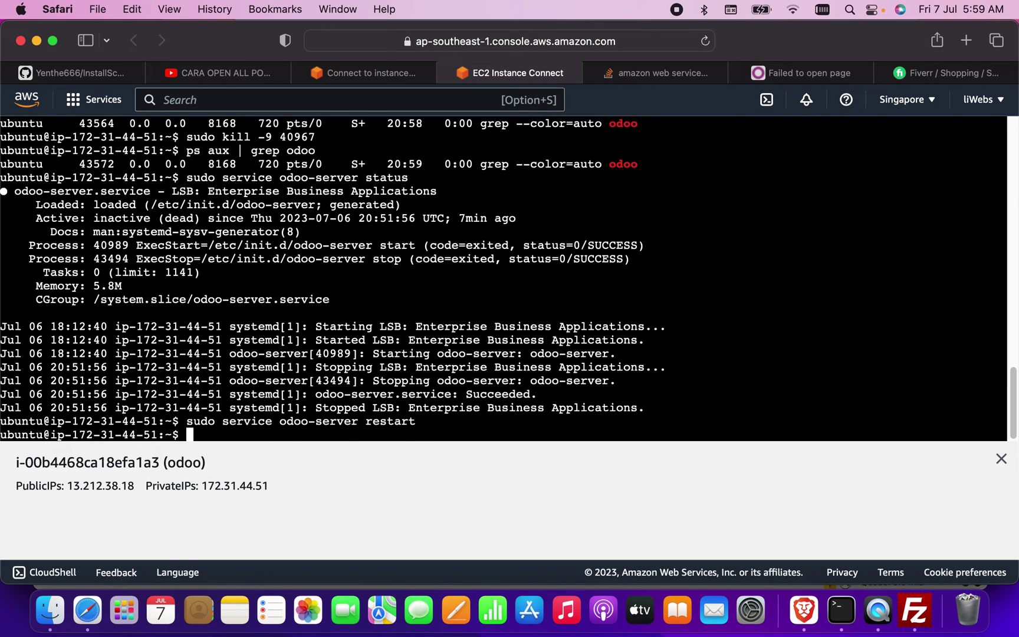
Check the restarted service with sudo service odoo-server status.
{"action": "key", "text": "Up"}
{"action": "key", "text": "Up"}
{"action": "key", "text": "Return"}
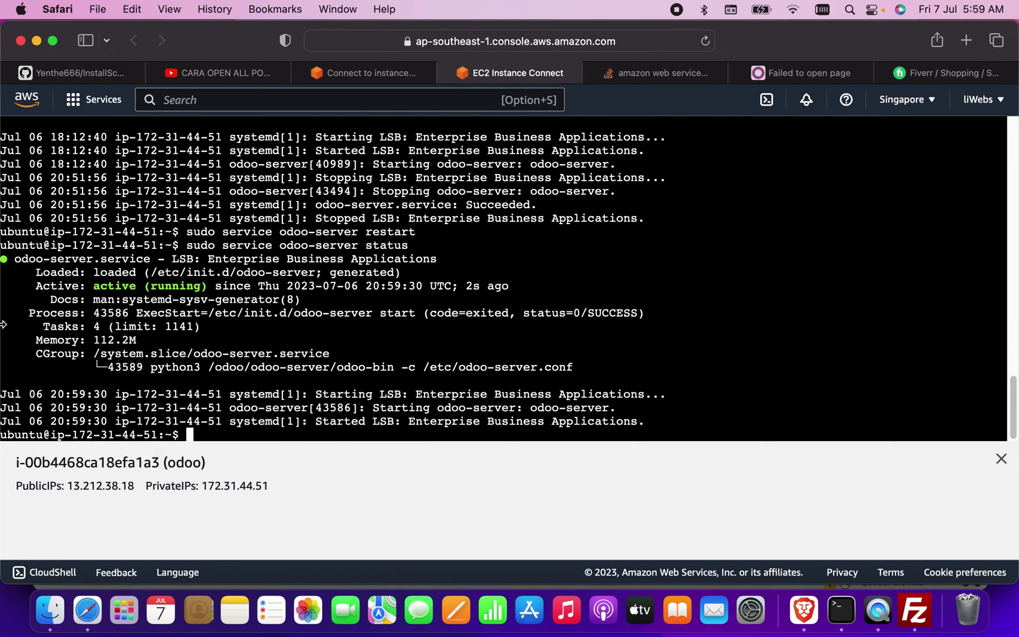
Reload the Odoo page in the browser and activate developer mode in the general settings.
{"action": "left_click", "coordinate": [825, 74]}
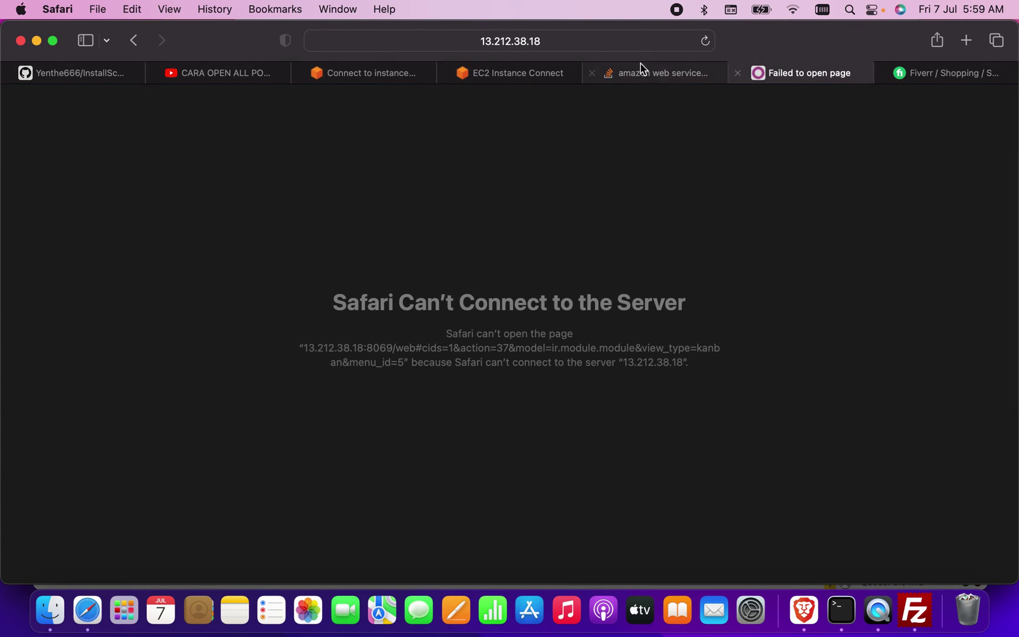
{"action": "left_click", "coordinate": [705, 42]}
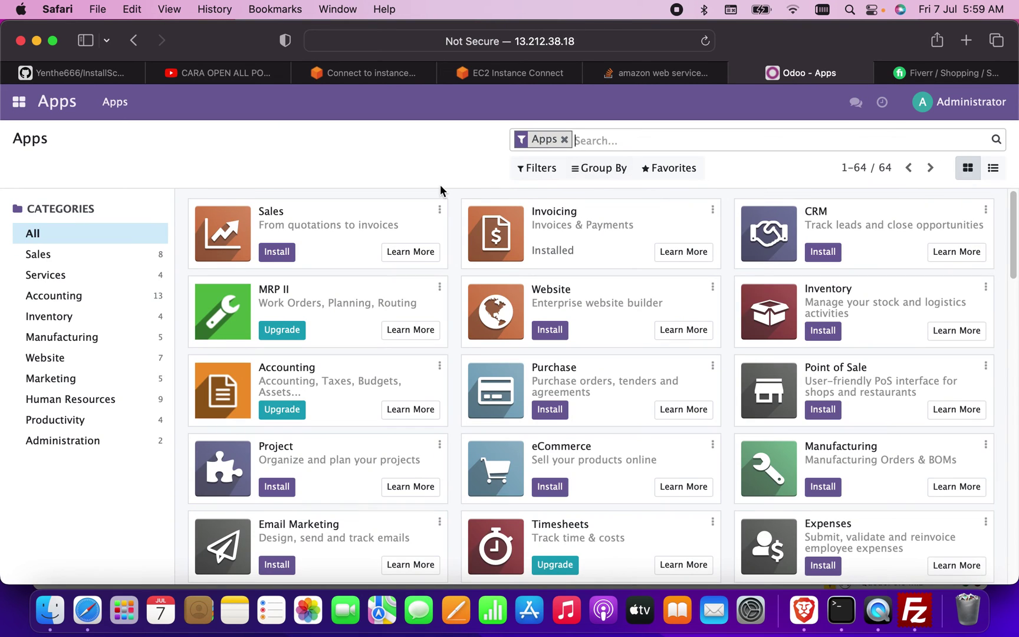
{"action": "left_click", "coordinate": [21, 104]}
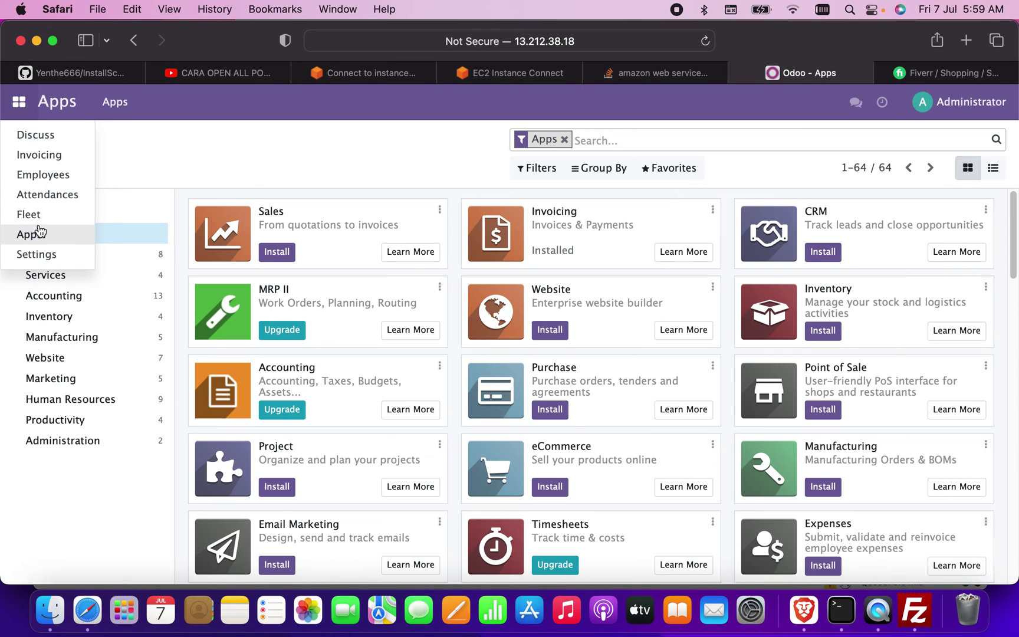
{"action": "left_click", "coordinate": [40, 257]}
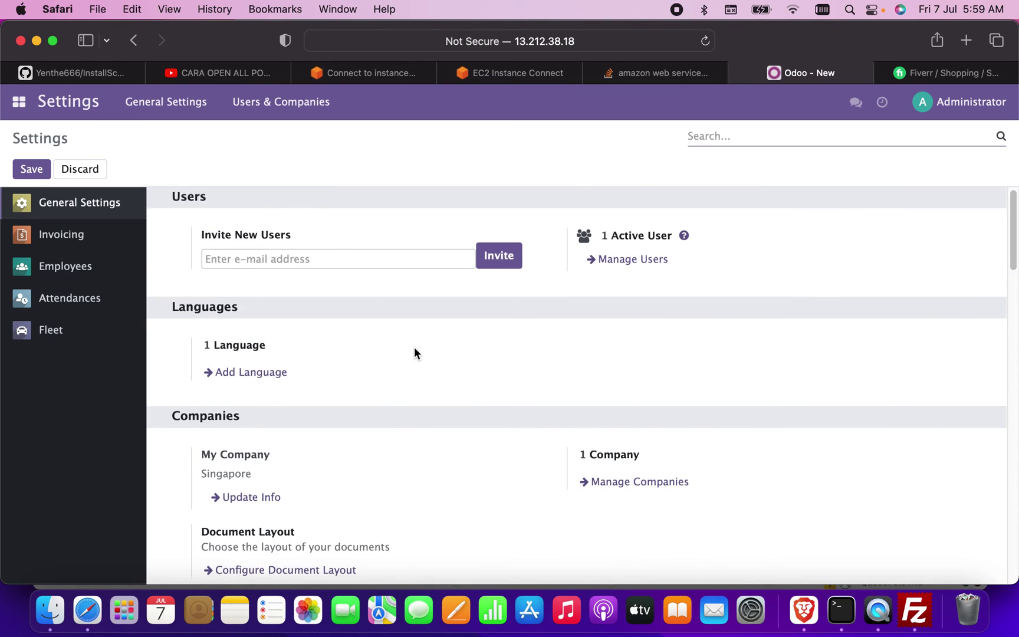
{"action": "scroll", "coordinate": [414, 353], "scroll_direction": "down", "scroll_amount": 15}
{"action": "left_click", "coordinate": [296, 406]}
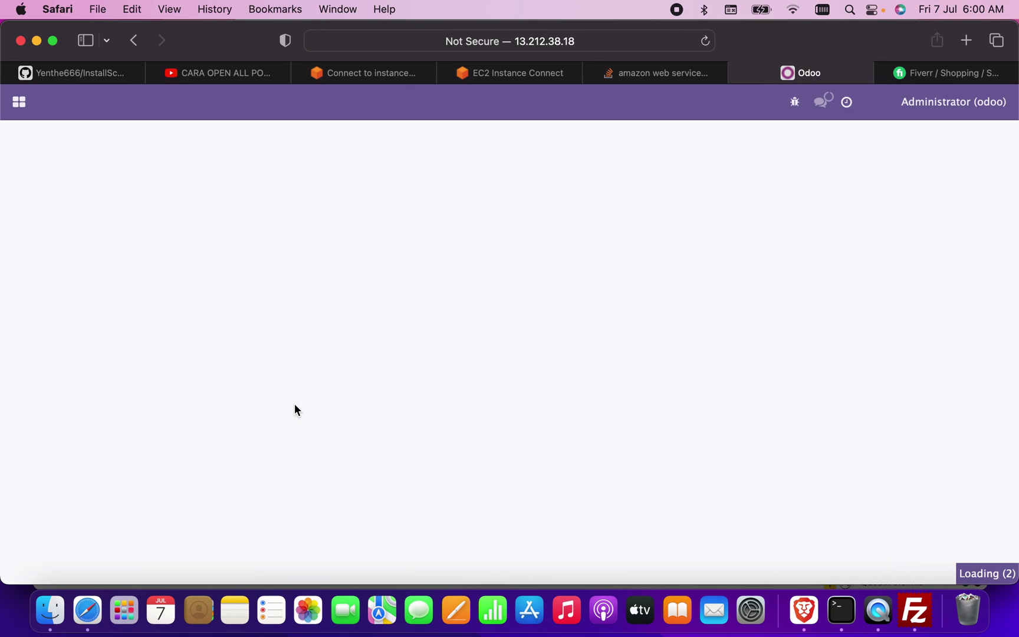
Open Apps and update the apps list to load the newly uploaded modules.
{"action": "left_click", "coordinate": [19, 103]}
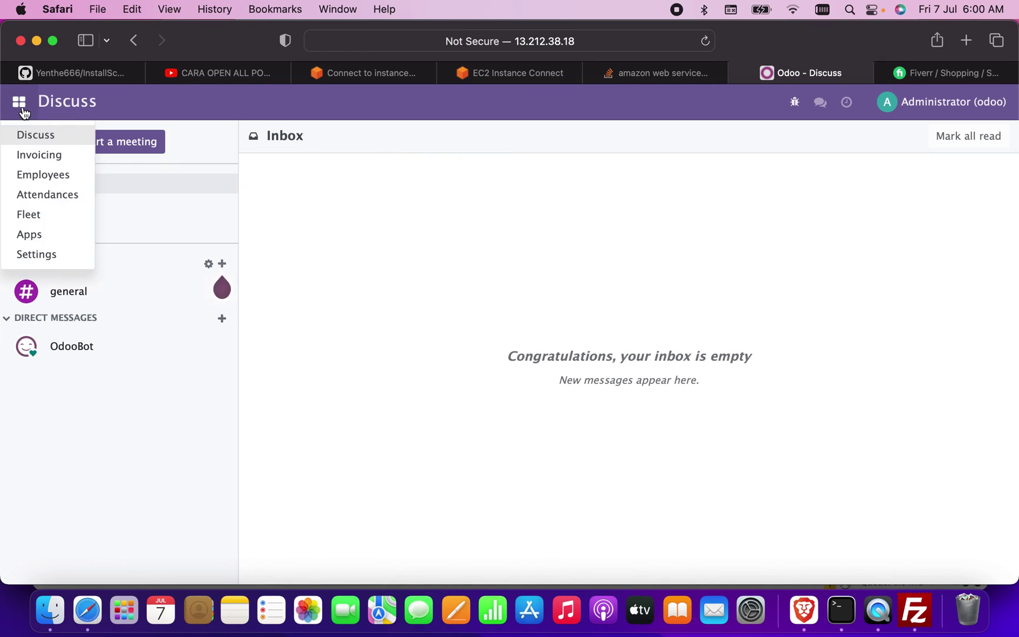
{"action": "left_click", "coordinate": [26, 232]}
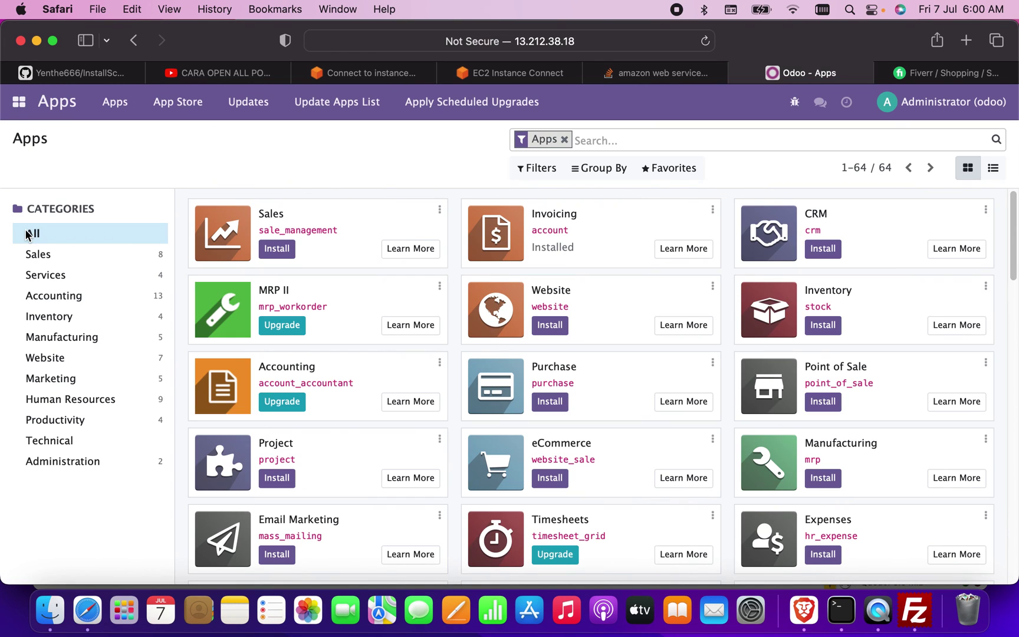
{"action": "left_click", "coordinate": [251, 105]}
{"action": "left_click", "coordinate": [329, 112]}
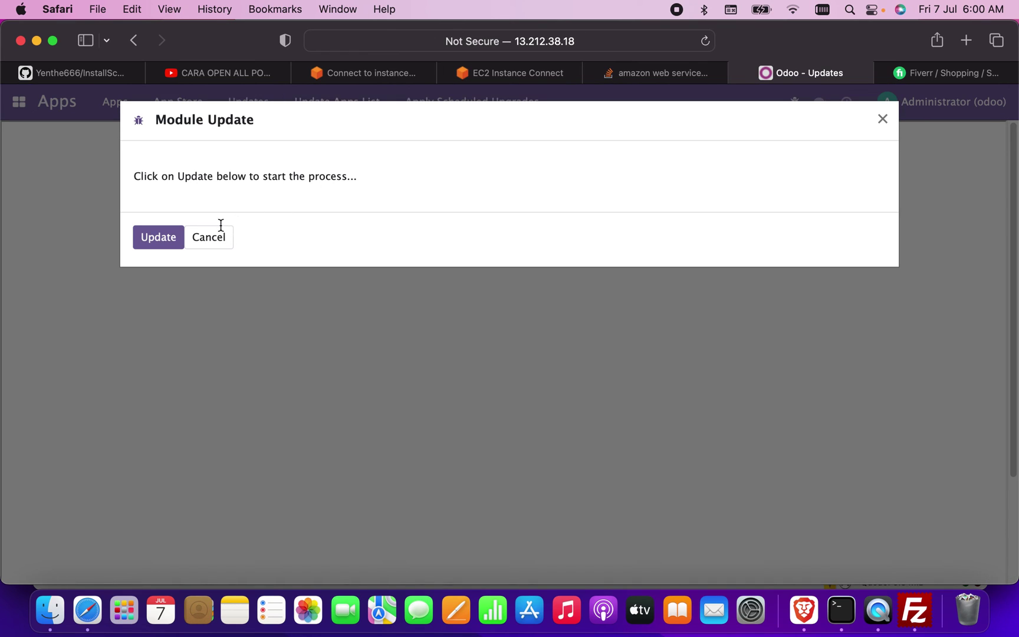
{"action": "left_click", "coordinate": [157, 234]}
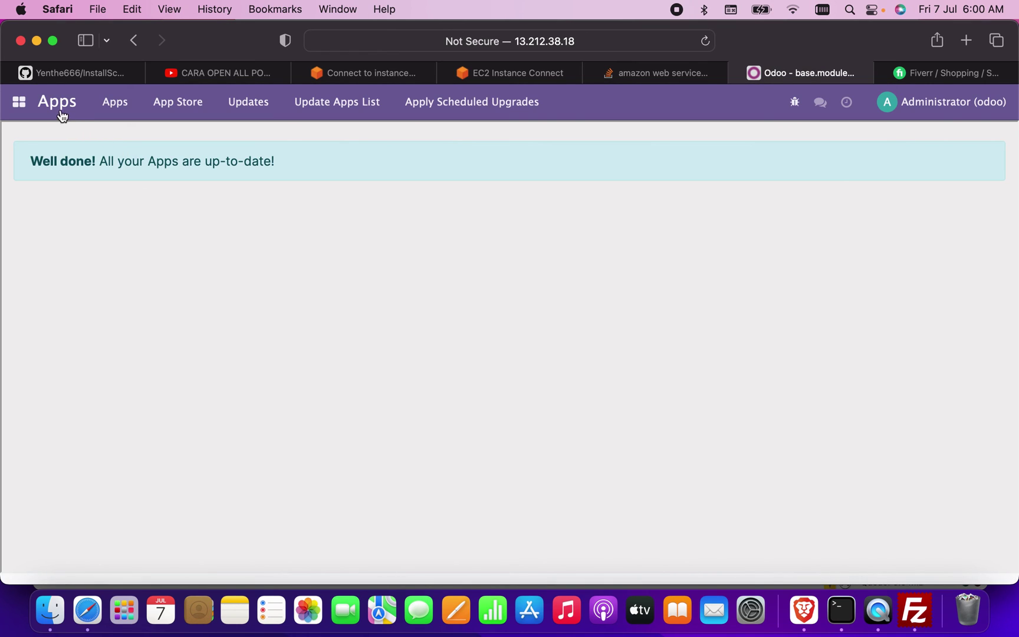
Return to the Apps overview, remove the Apps filter and search the modules for "payrol".
{"action": "left_click", "coordinate": [62, 112]}
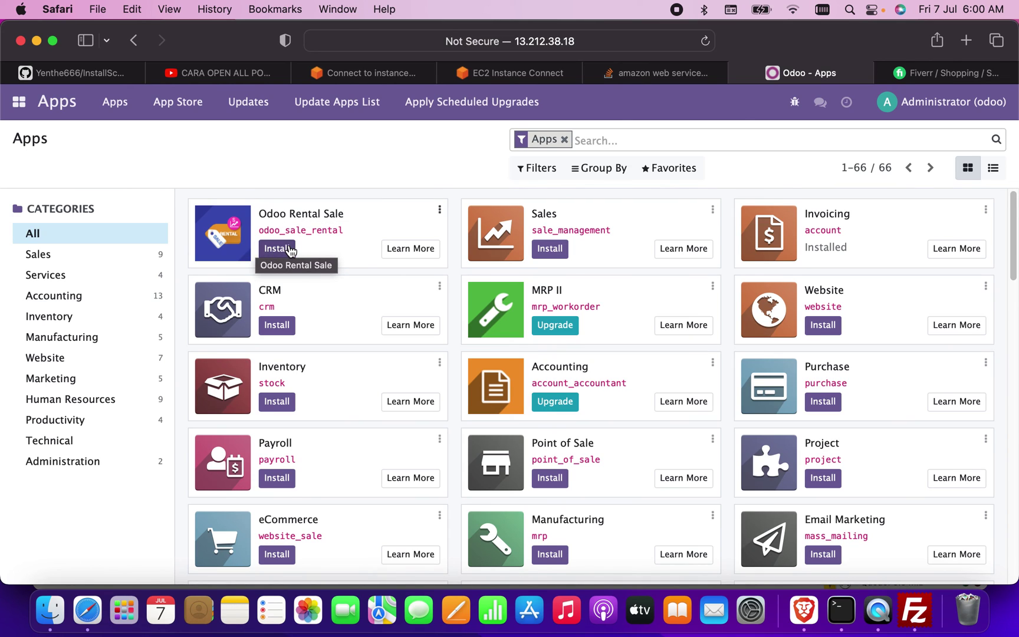
{"action": "left_click", "coordinate": [564, 139]}
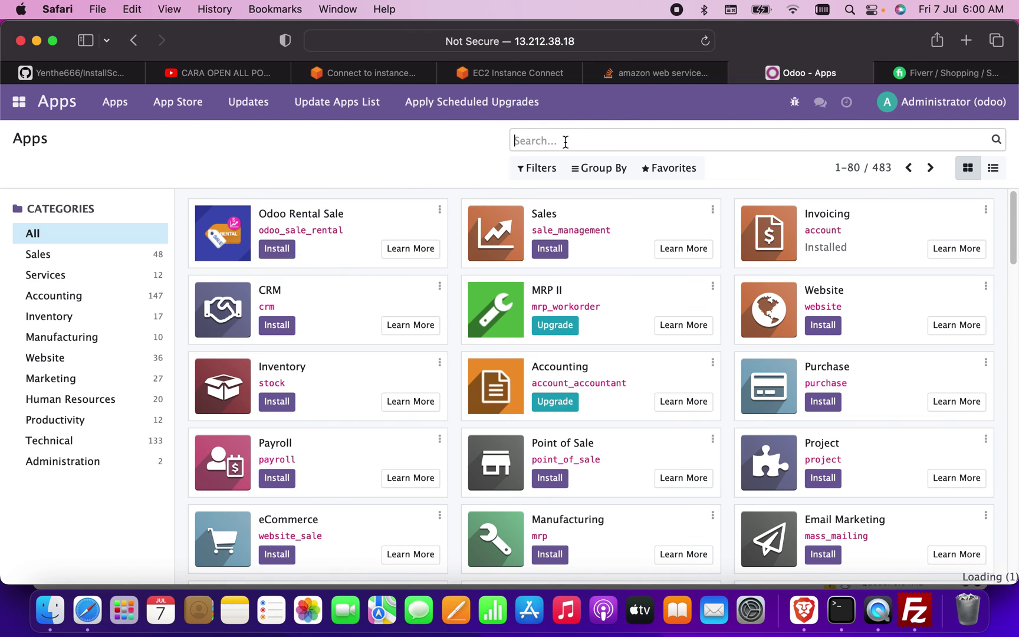
{"action": "type", "text": "payrol"}
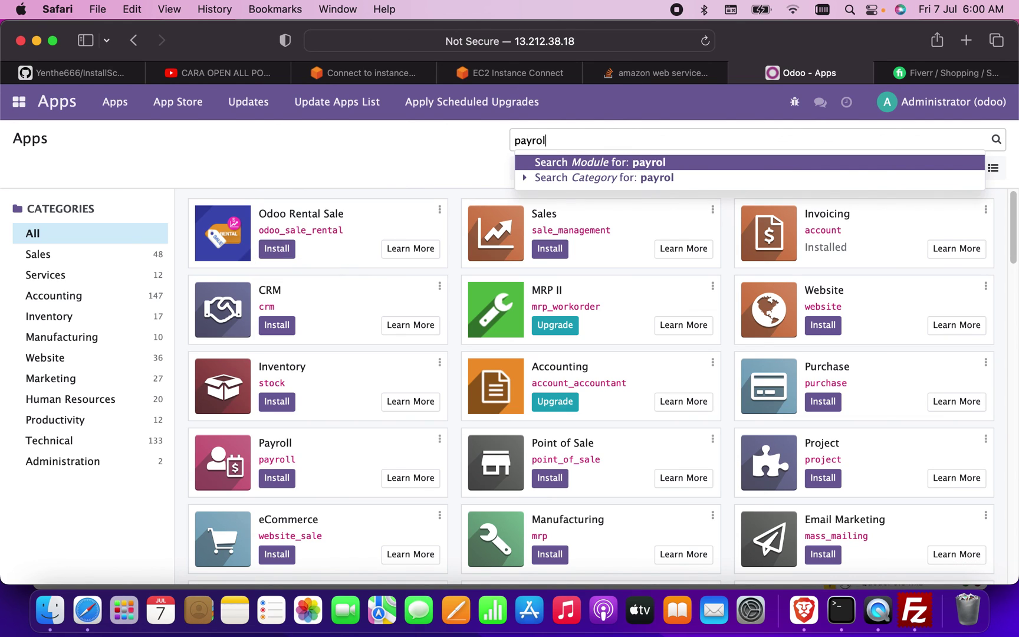
{"action": "key", "text": "Return"}
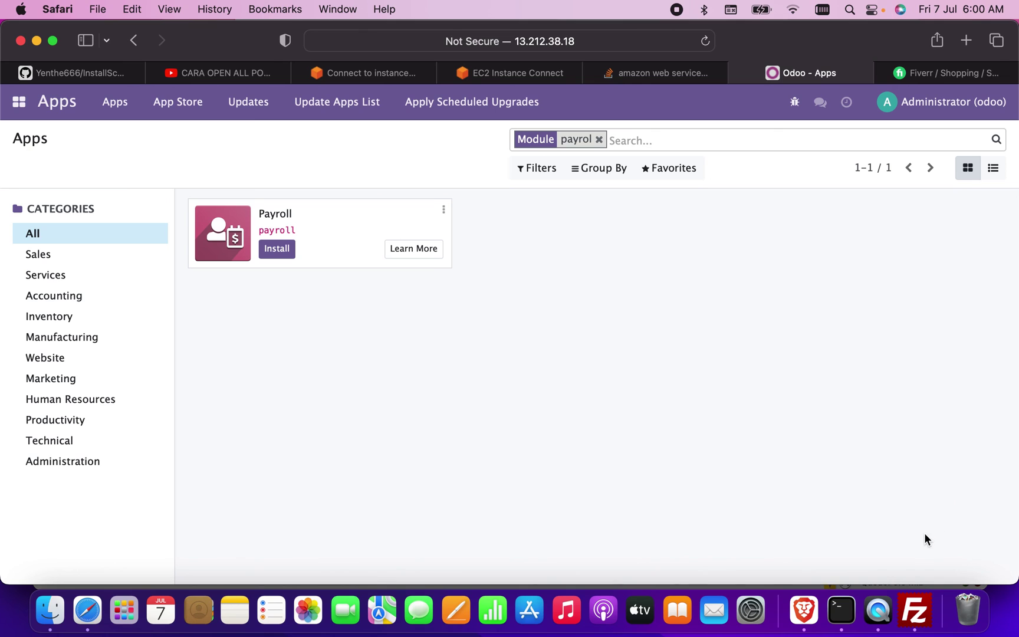
{"action": "right_click", "coordinate": [882, 602]}
{"action": "left_click", "coordinate": [626, 498]}
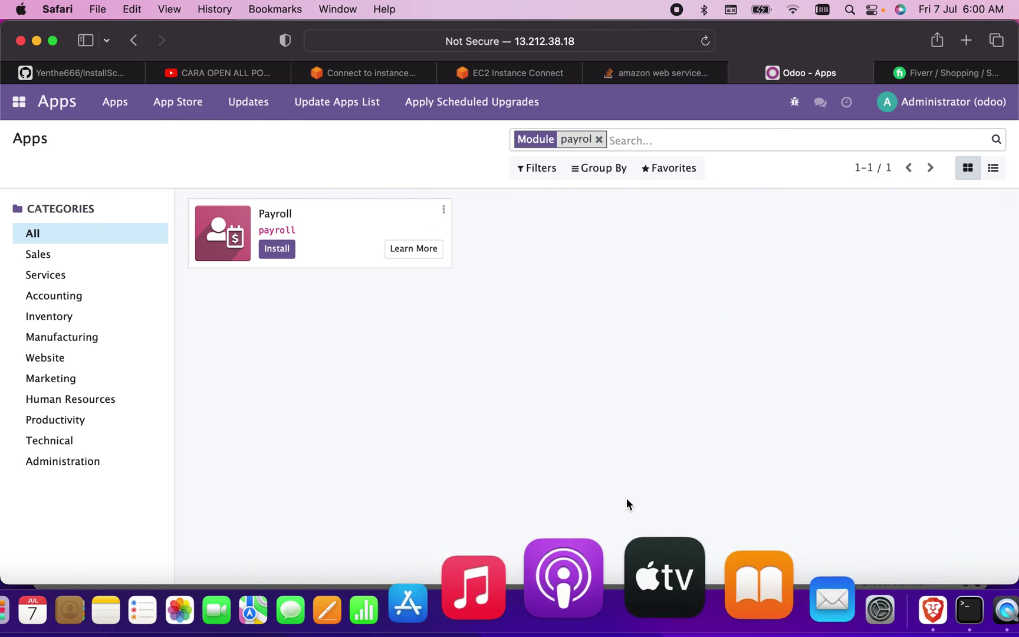